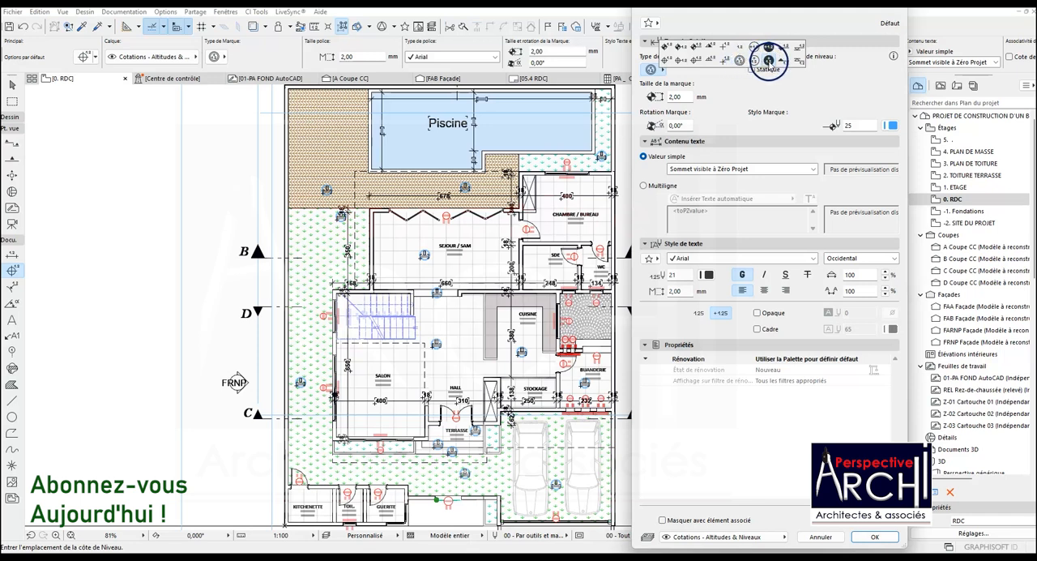
Set the level dimension's marker to the filled circle type and its marker pen to red pen 20
click(768, 61)
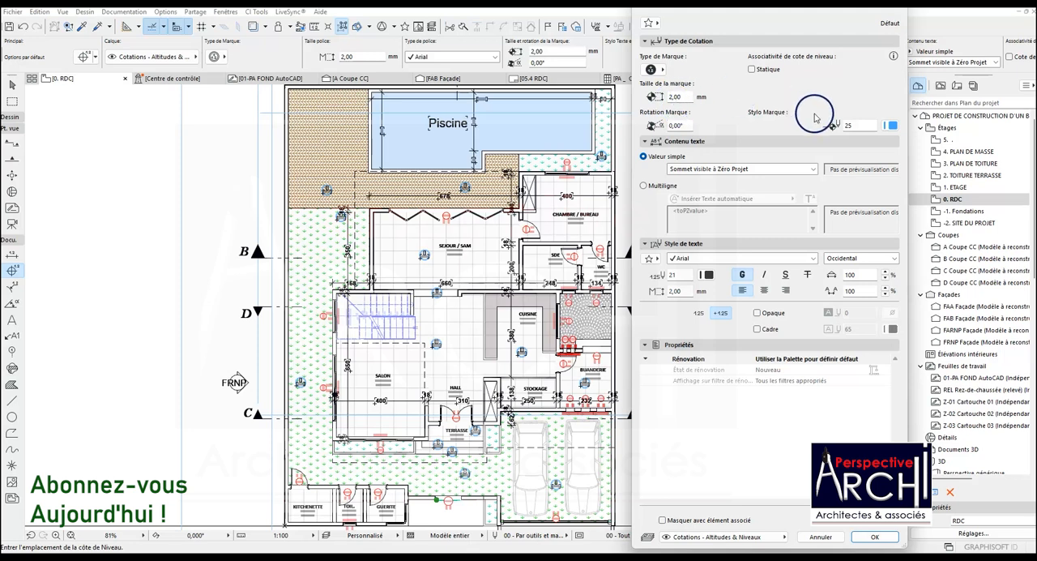
click(889, 125)
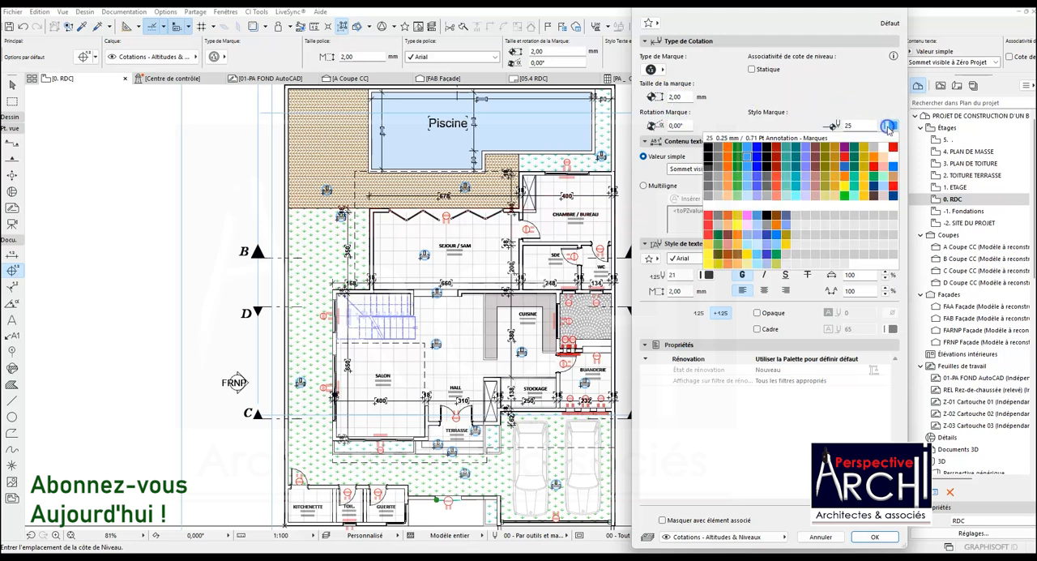
click(892, 147)
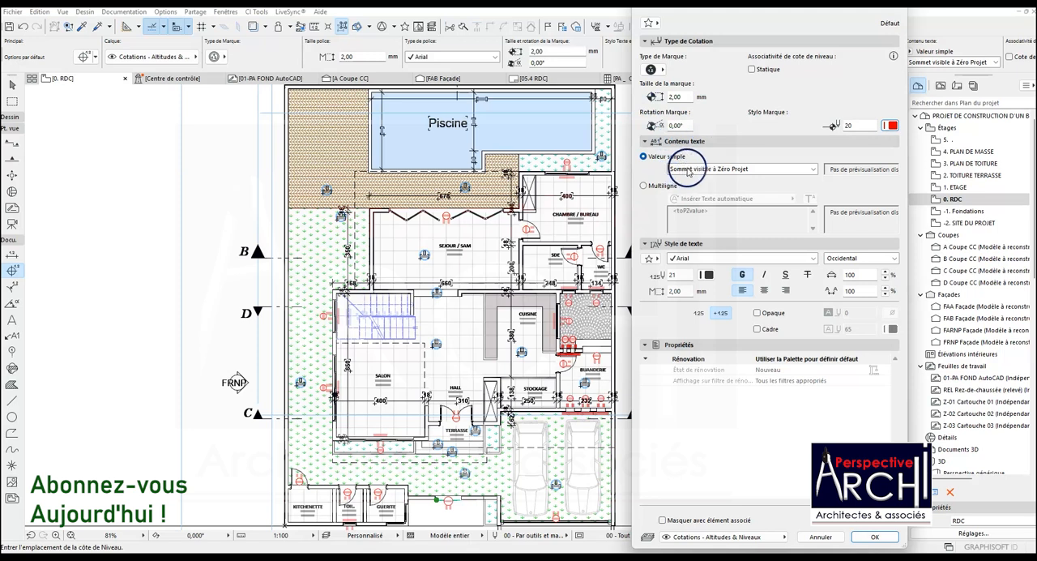
Review the single-value and multiline text content options, keeping Valeur simple with Sommet visible à Zéro Projet
click(767, 169)
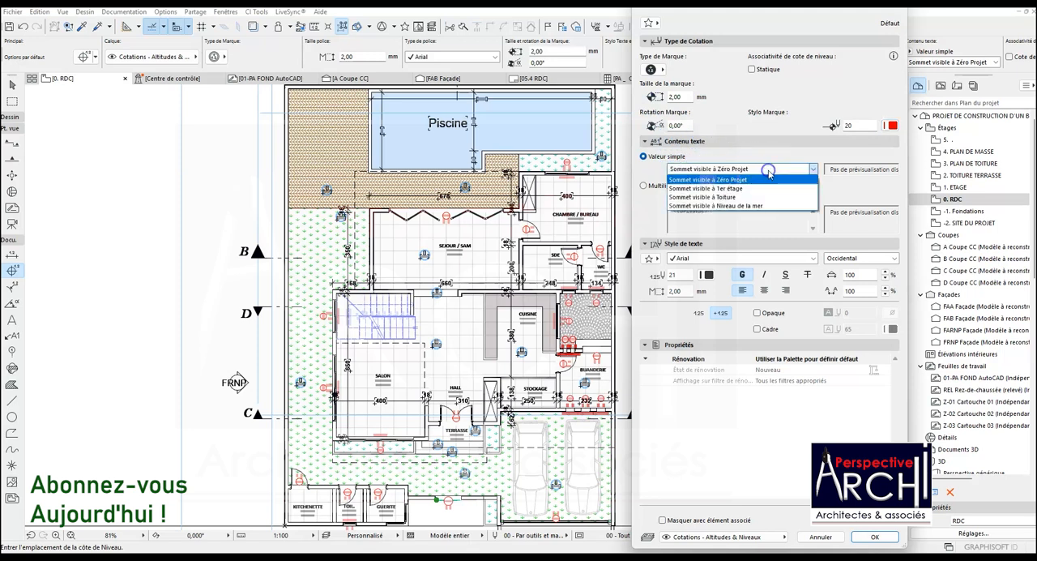
click(770, 173)
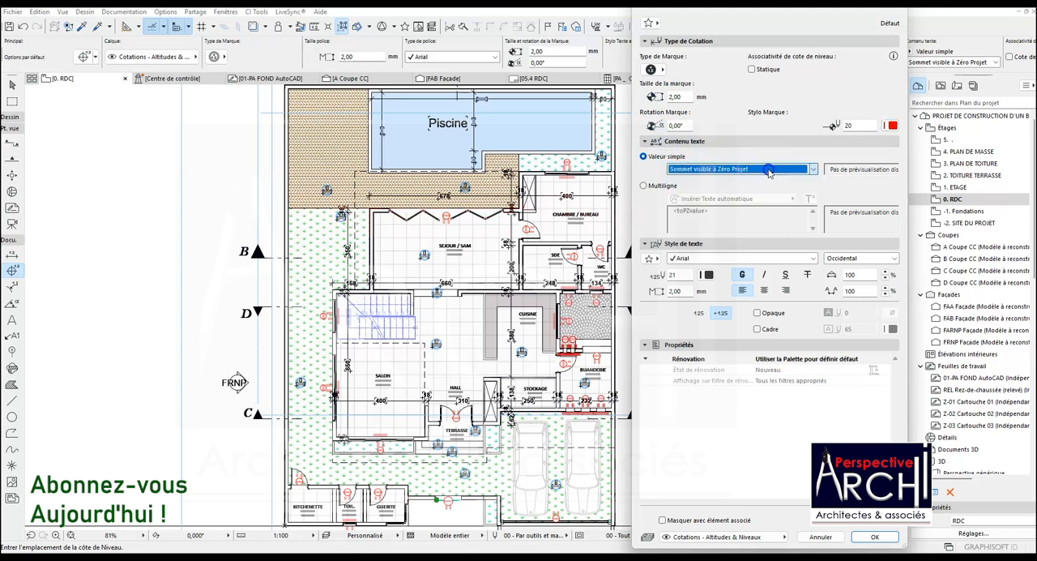
click(645, 187)
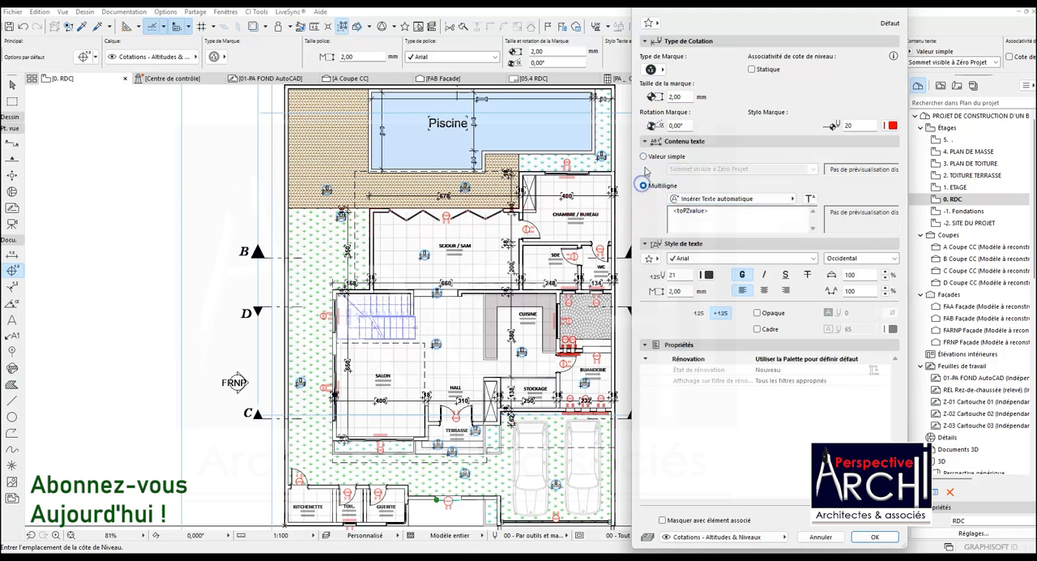
click(643, 158)
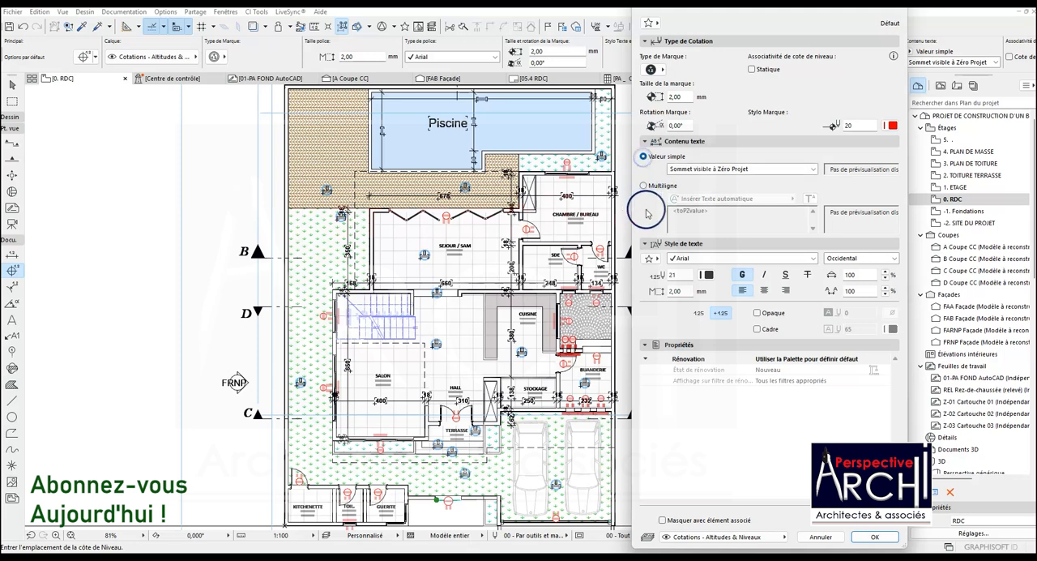
Set the level dimension text to green pen 4, keep it bold, and accept the default settings
click(708, 275)
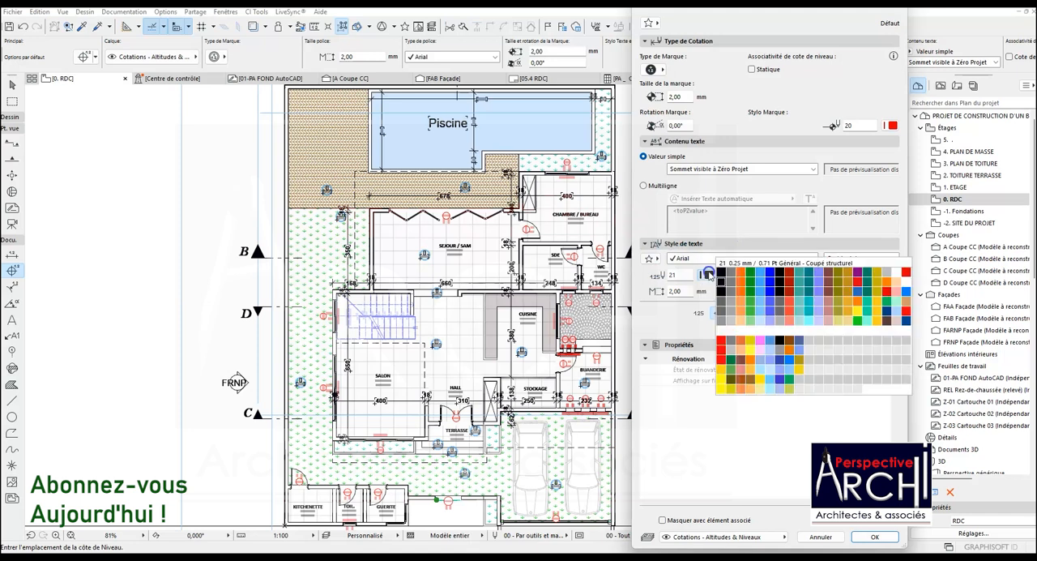
click(751, 277)
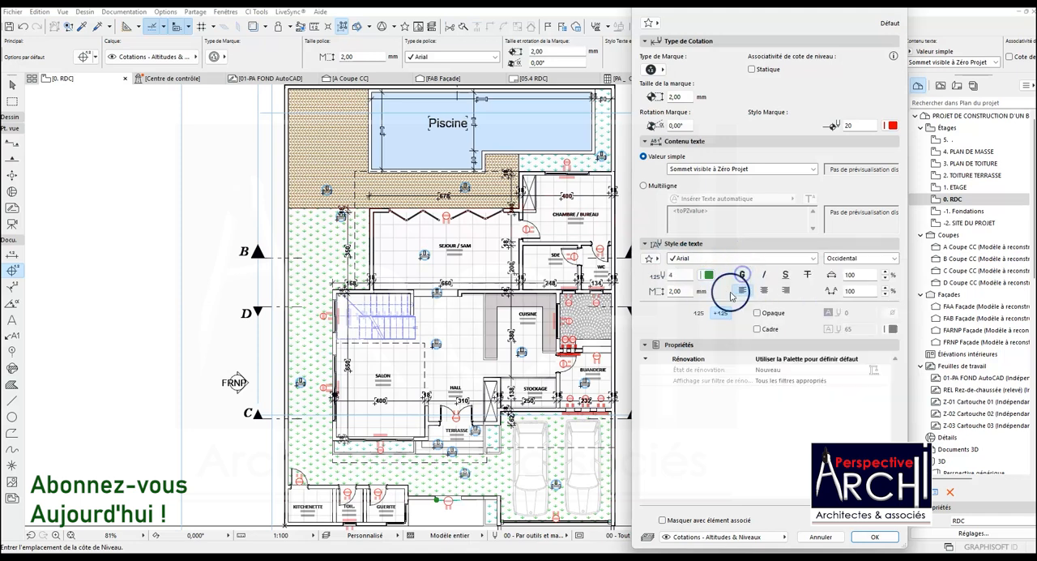
click(742, 276)
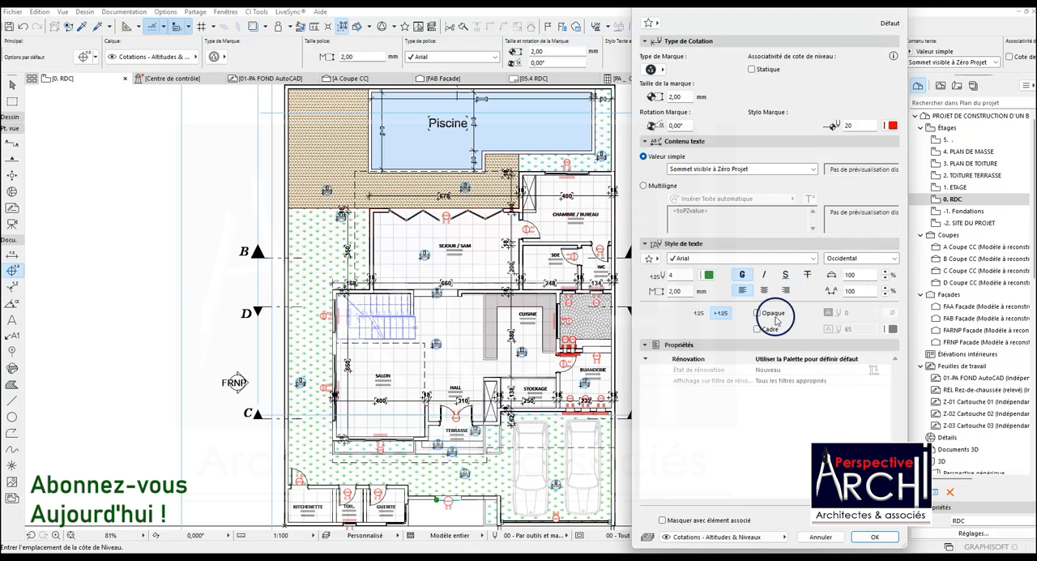
click(874, 538)
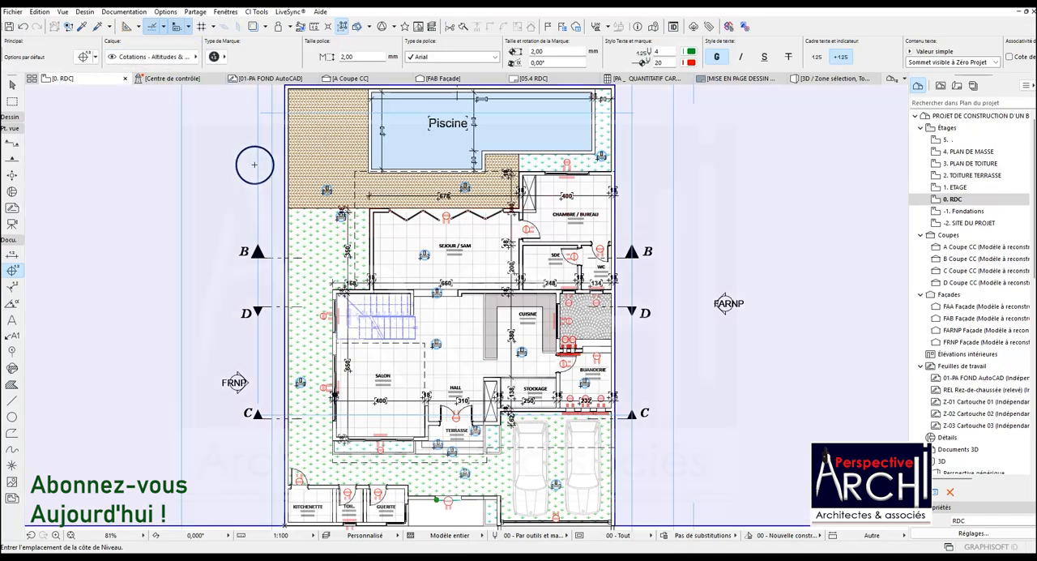
Examine the existing level marks on the RDC plan and the RDC altitude in the story settings
scroll(327, 192, up, 5)
scroll(337, 195, down, 3)
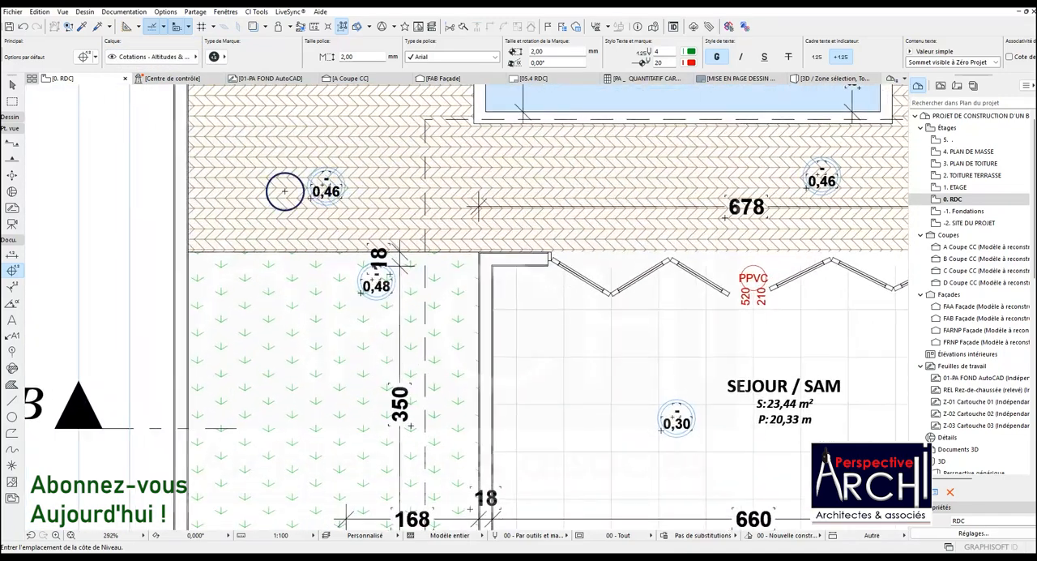
scroll(350, 177, down, 3)
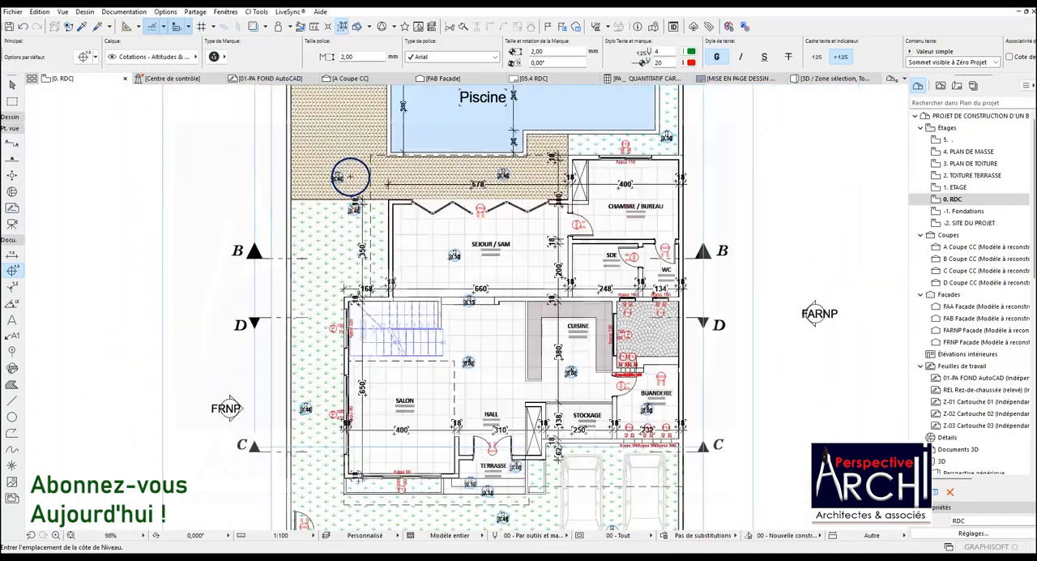
scroll(367, 200, up, 3)
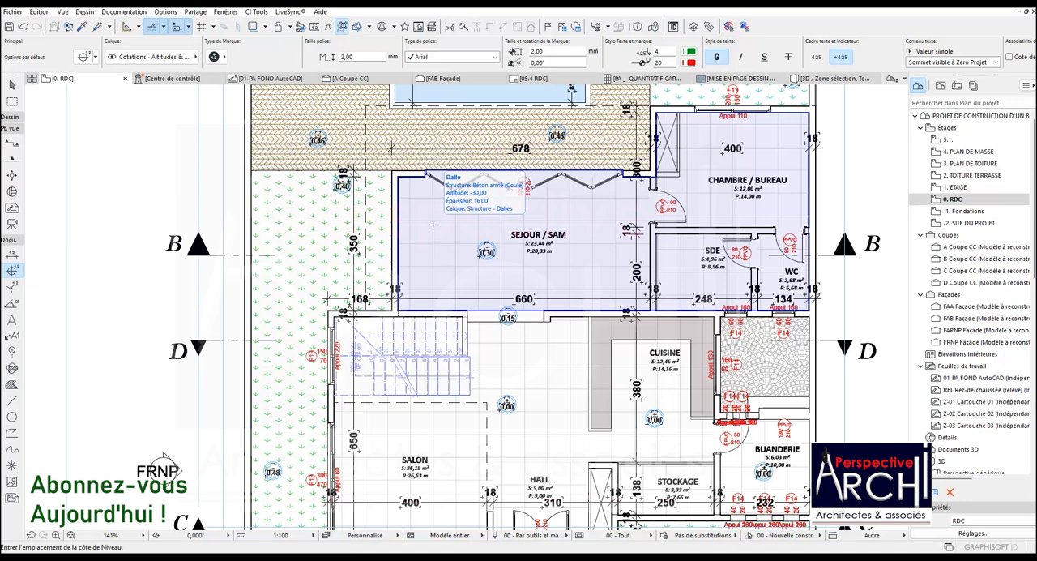
scroll(486, 259, down, 3)
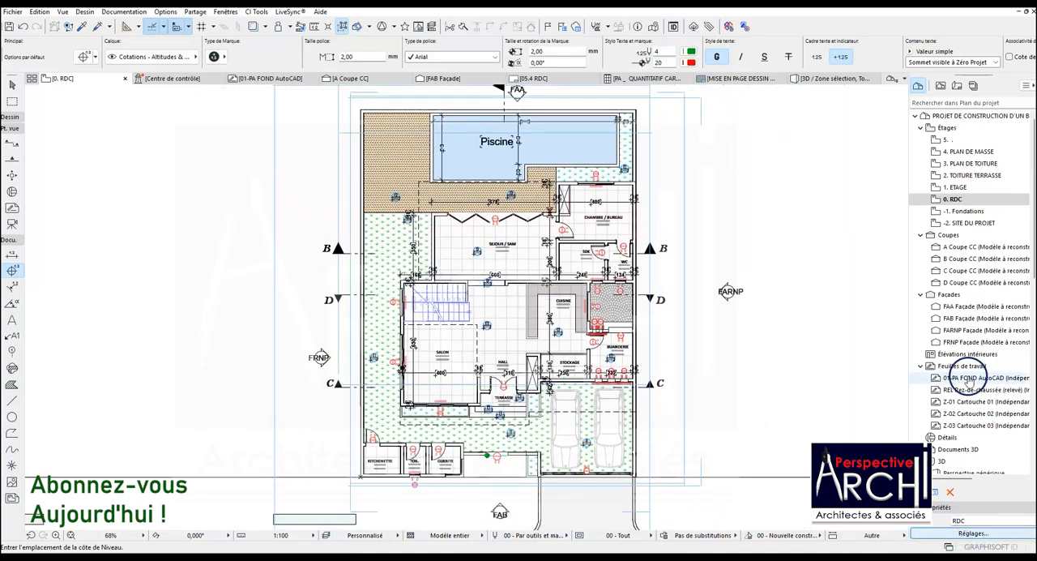
click(972, 532)
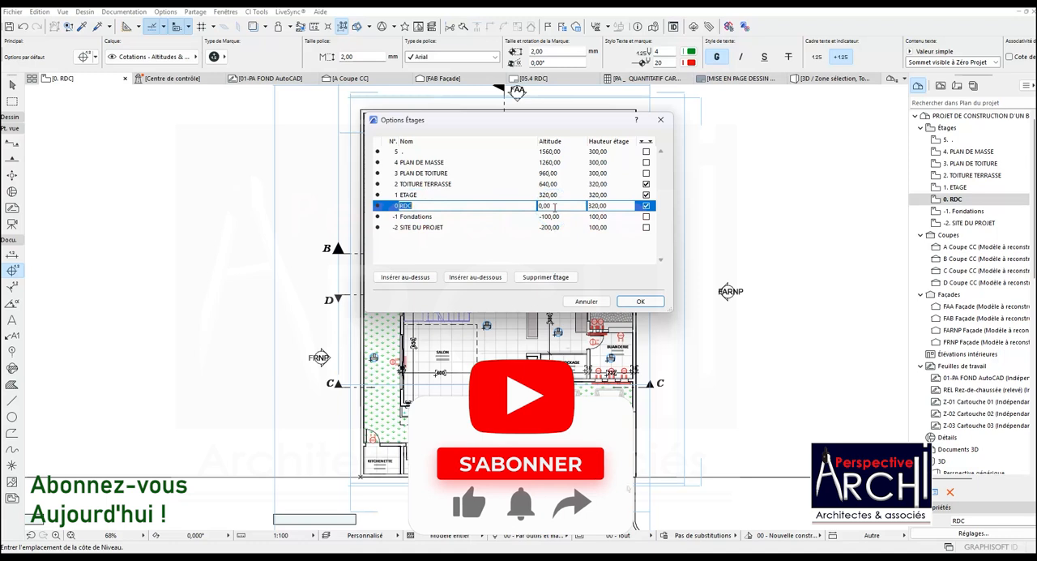
drag(555, 208, 530, 209)
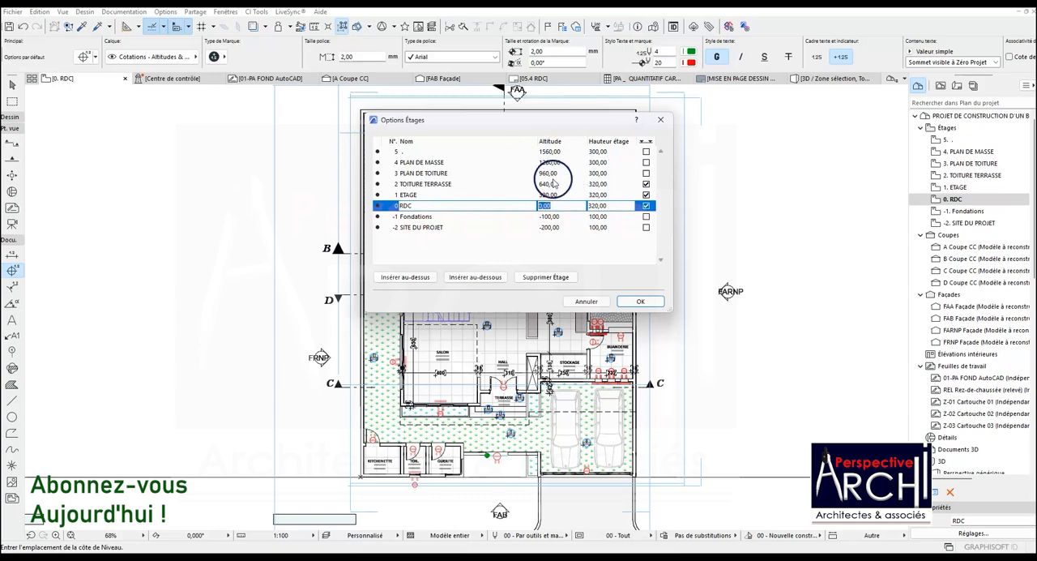
click(661, 119)
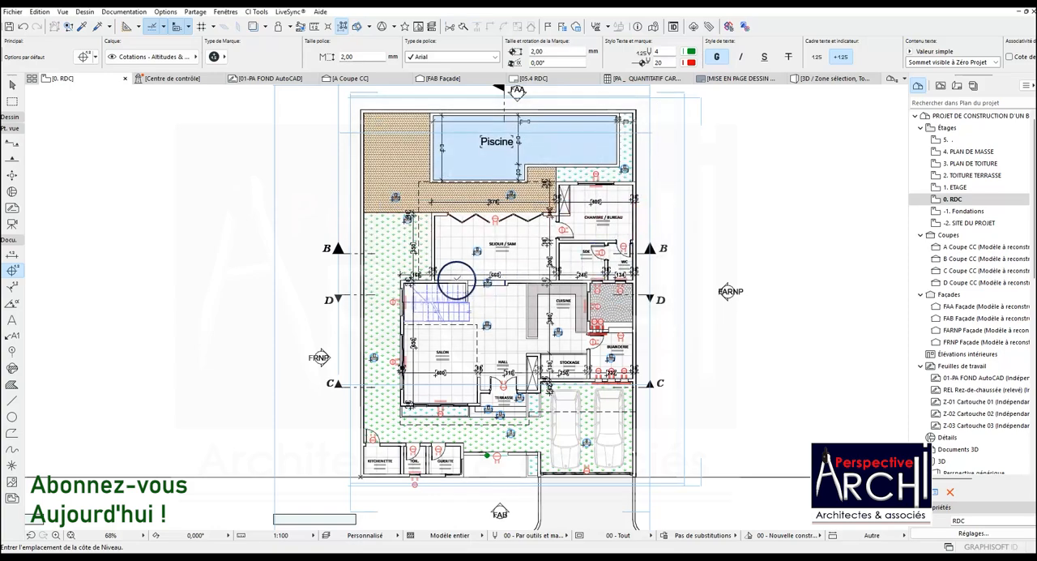
Place a level dimension on the SEJOUR / SAM floor slab, near the existing level mark
scroll(458, 272, up, 3)
scroll(512, 240, up, 7)
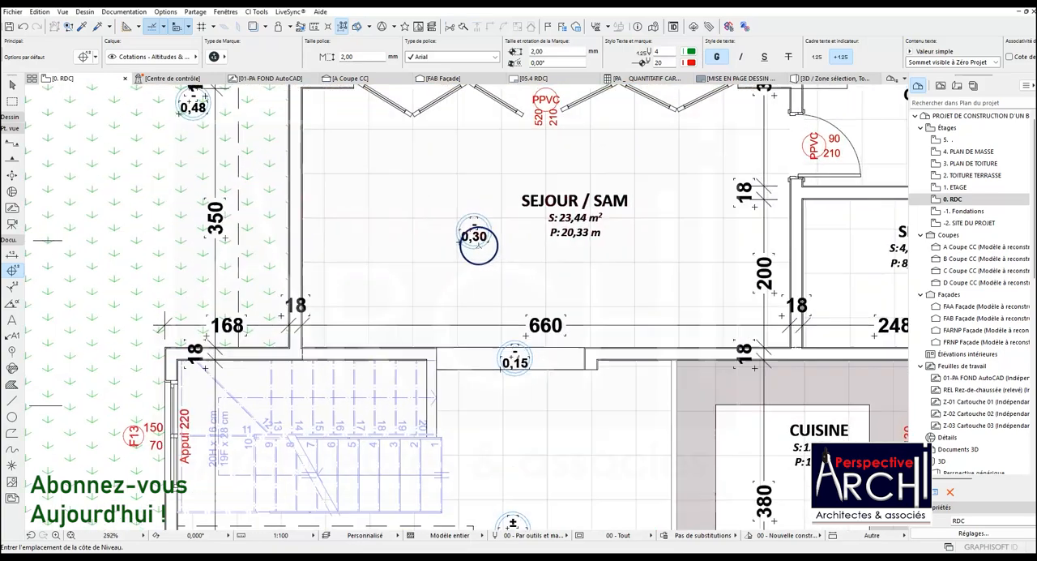
scroll(479, 267, down, 1)
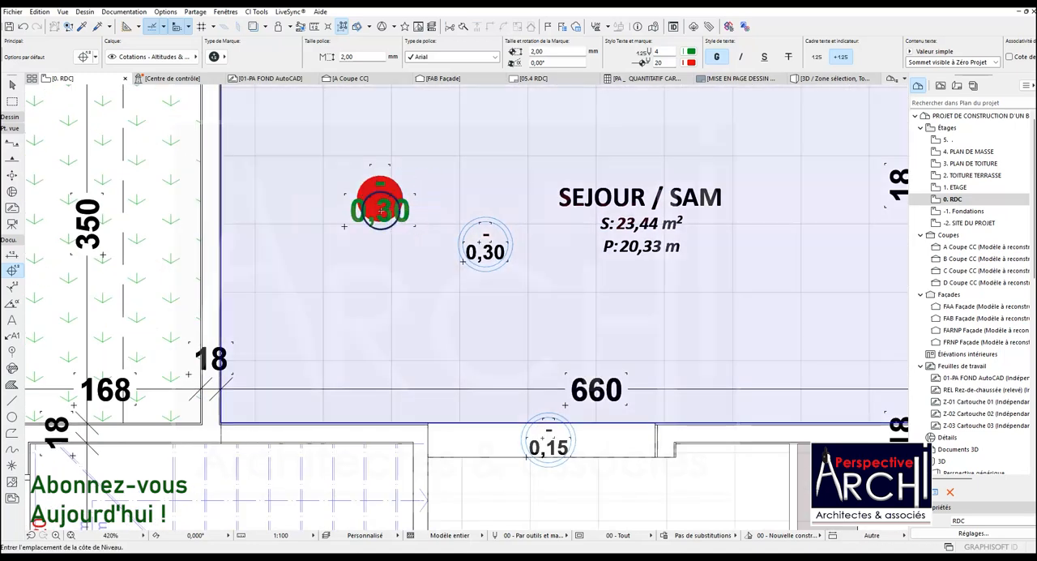
click(380, 210)
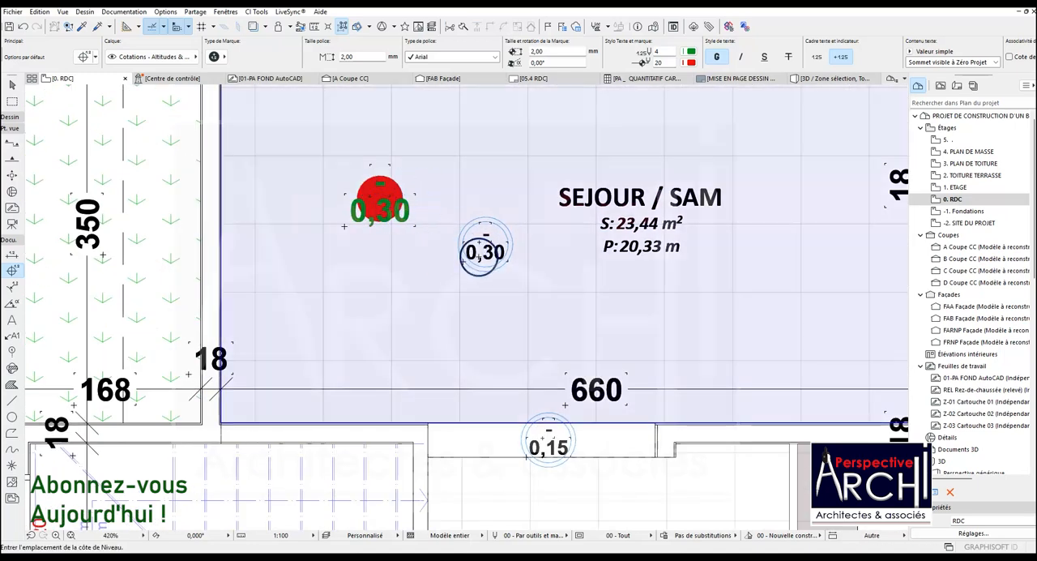
Place level dimensions on the floor between the stairs and CUISINE, and on the step leading up to SEJOUR / SAM
scroll(395, 206, down, 6)
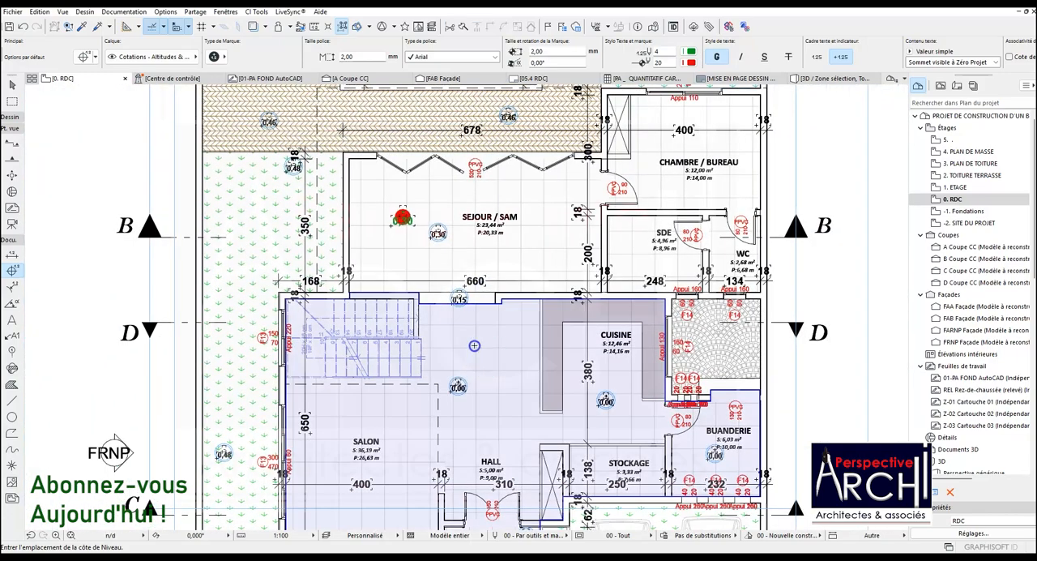
scroll(474, 345, up, 5)
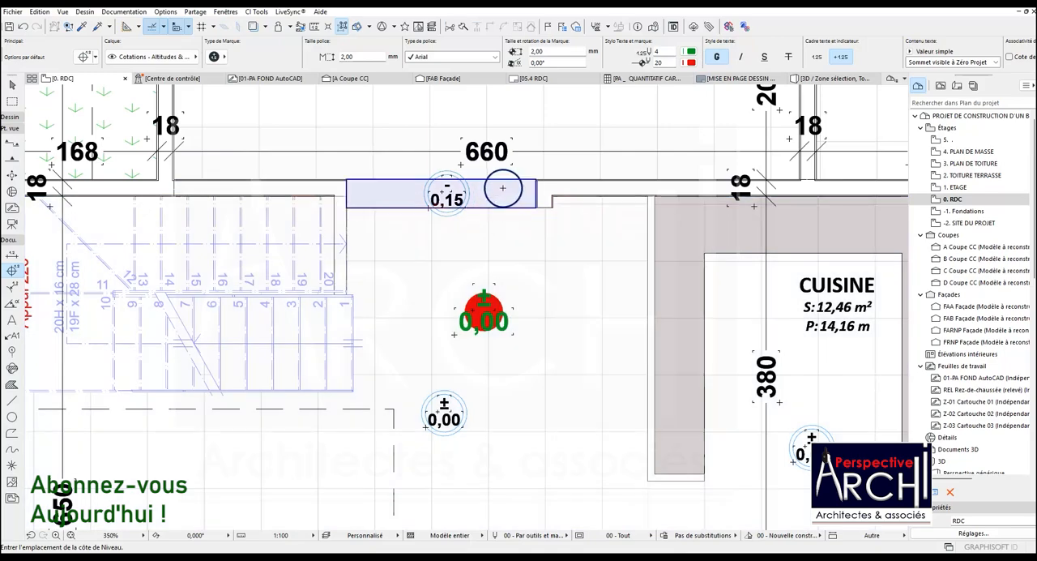
click(503, 188)
Place level dimensions on the driveway outside the garage gate and on the sidewalk in front of the GUERITE
scroll(504, 205, down, 7)
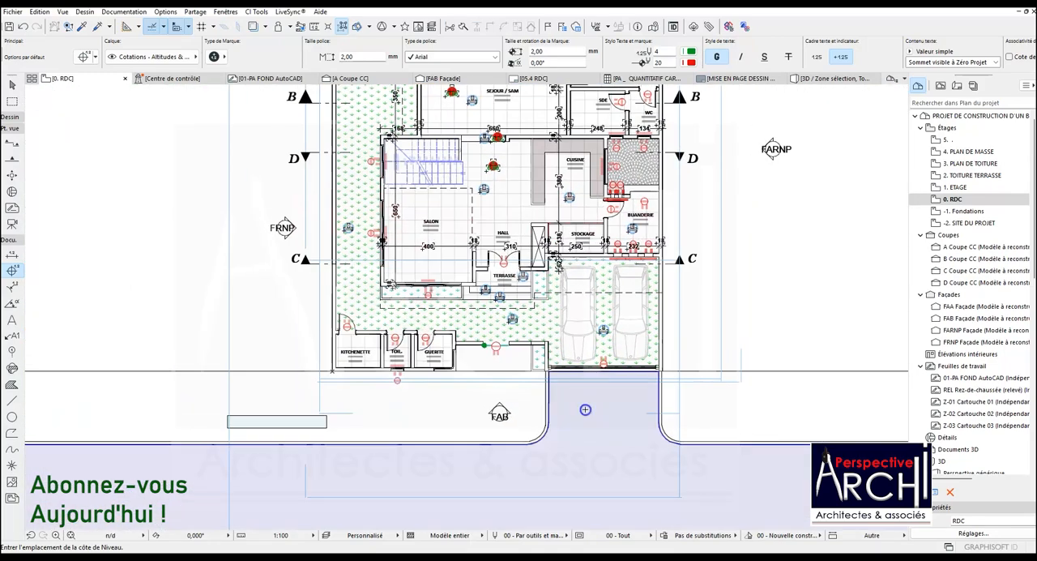
scroll(585, 409, up, 8)
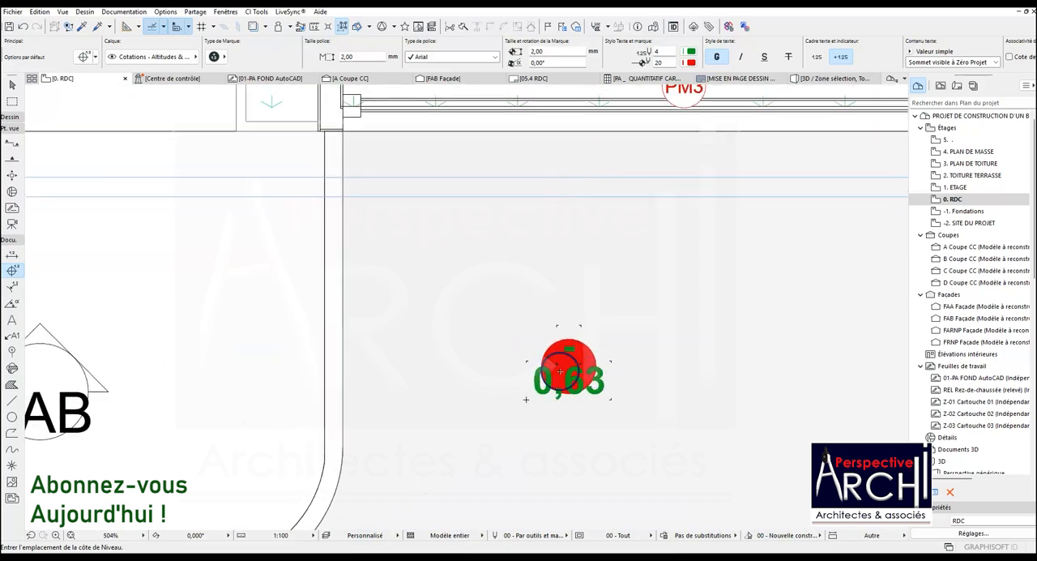
scroll(559, 371, down, 6)
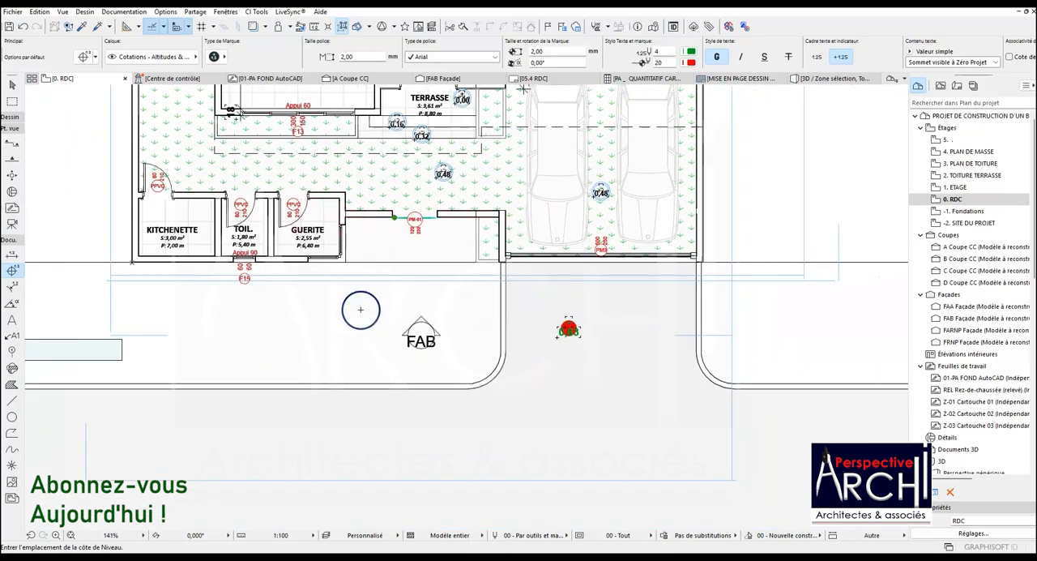
click(557, 337)
scroll(333, 308, up, 4)
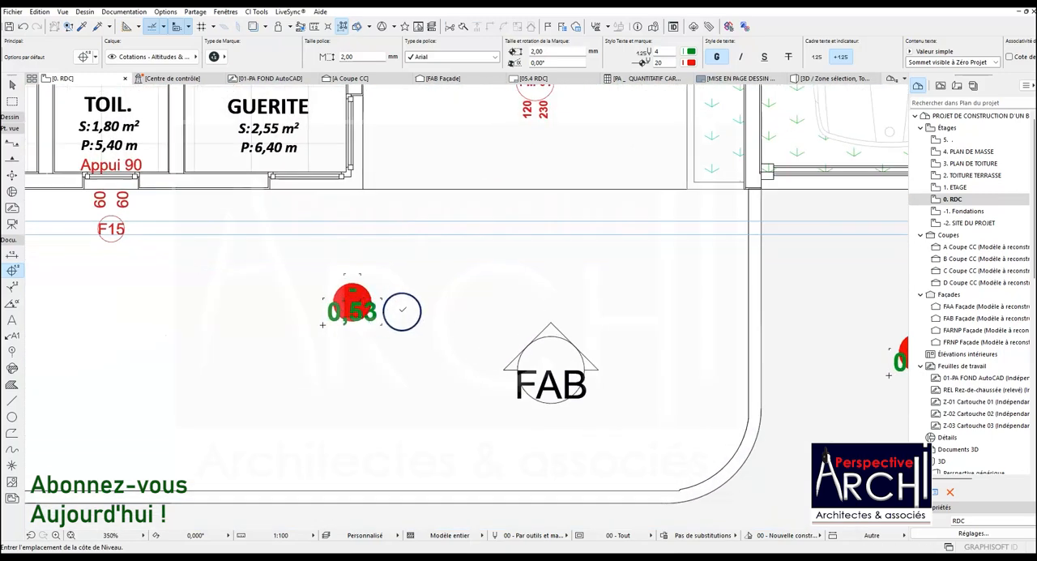
Place a level dimension on the paved courtyard between CUISINE and the outer boundary wall
scroll(412, 309, down, 7)
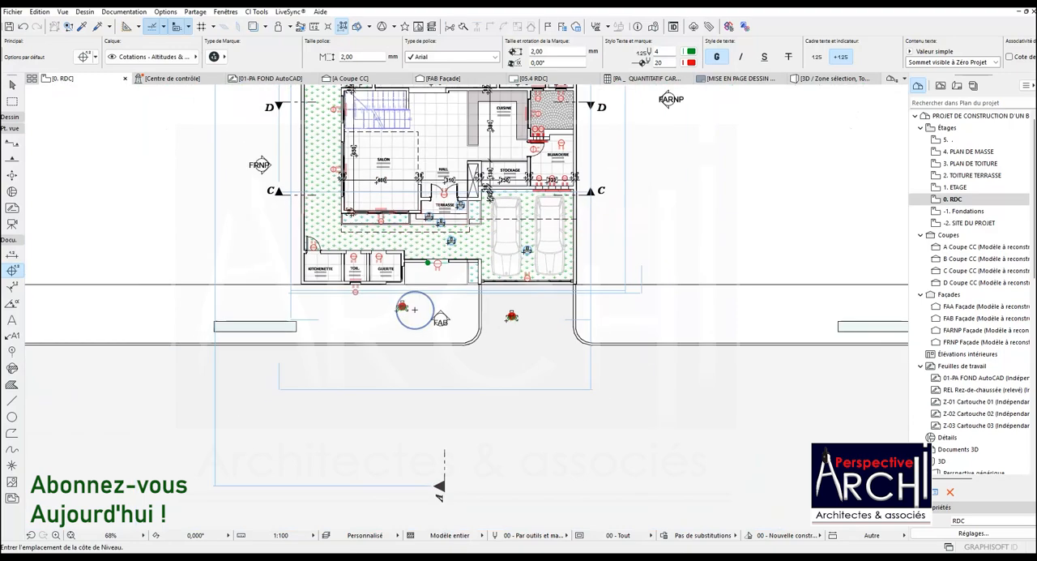
scroll(433, 316, down, 3)
scroll(453, 235, up, 7)
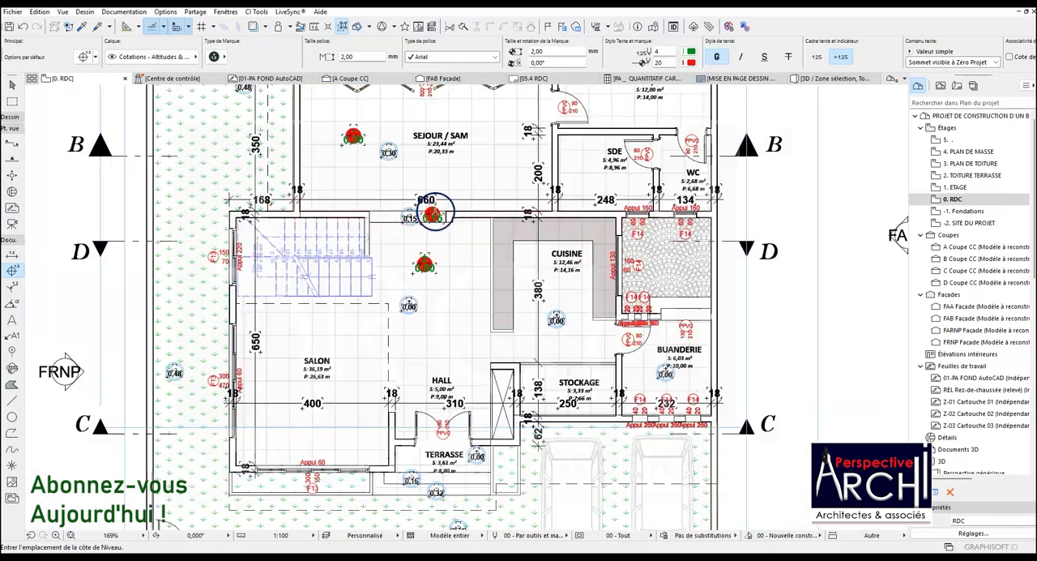
scroll(435, 212, up, 2)
scroll(225, 91, down, 4)
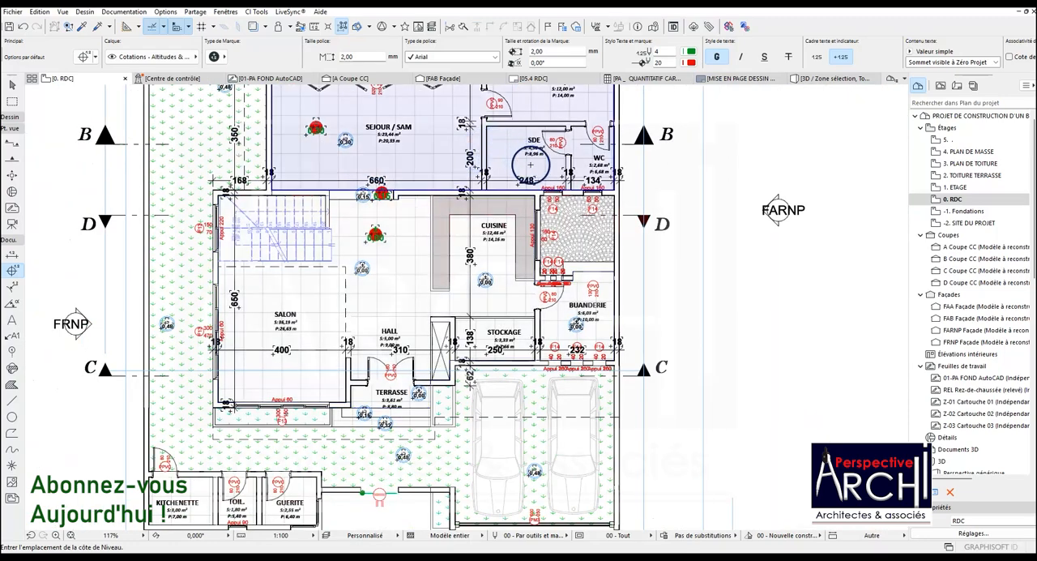
click(576, 225)
scroll(576, 225, up, 5)
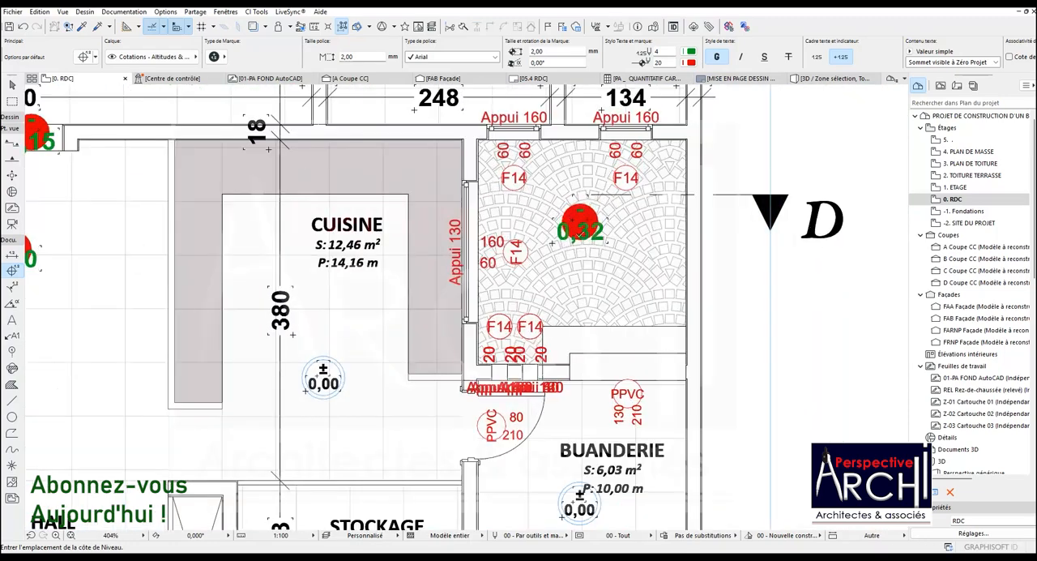
Place a level dimension on the step between the paved courtyard and BUANDERIE
scroll(585, 225, down, 5)
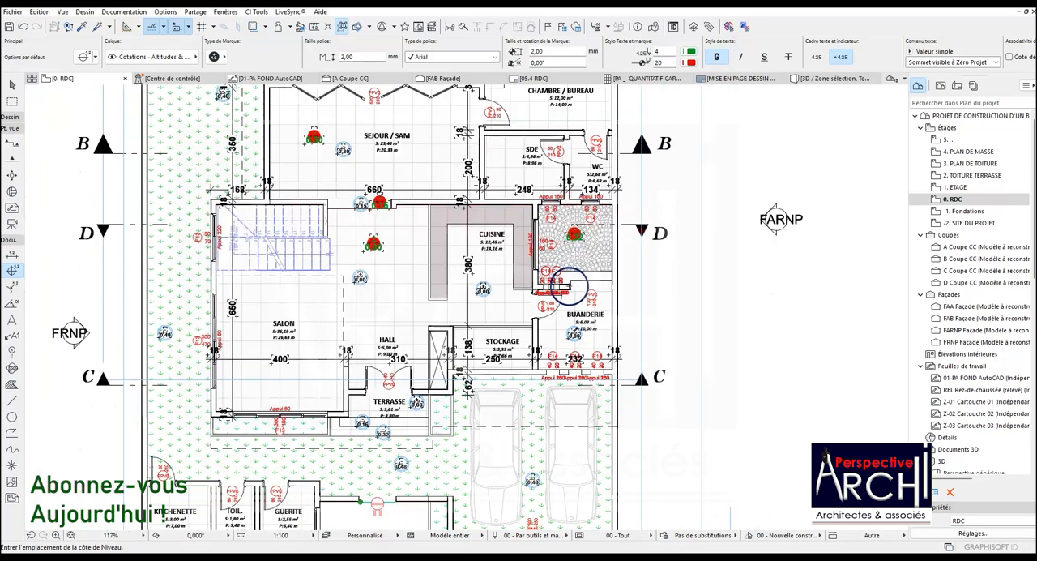
scroll(580, 308, up, 6)
click(589, 264)
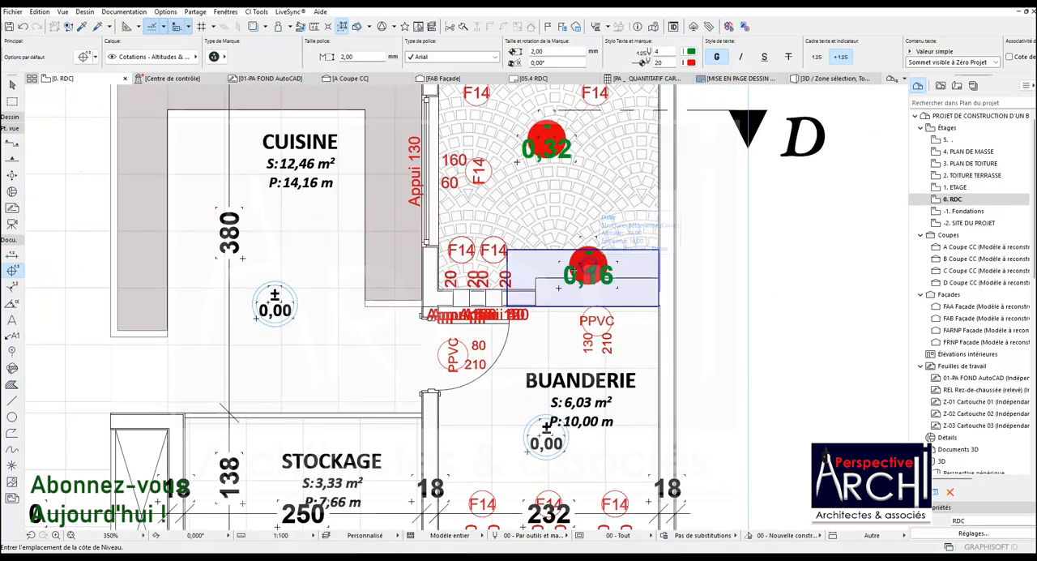
scroll(575, 267, down, 6)
scroll(583, 246, down, 2)
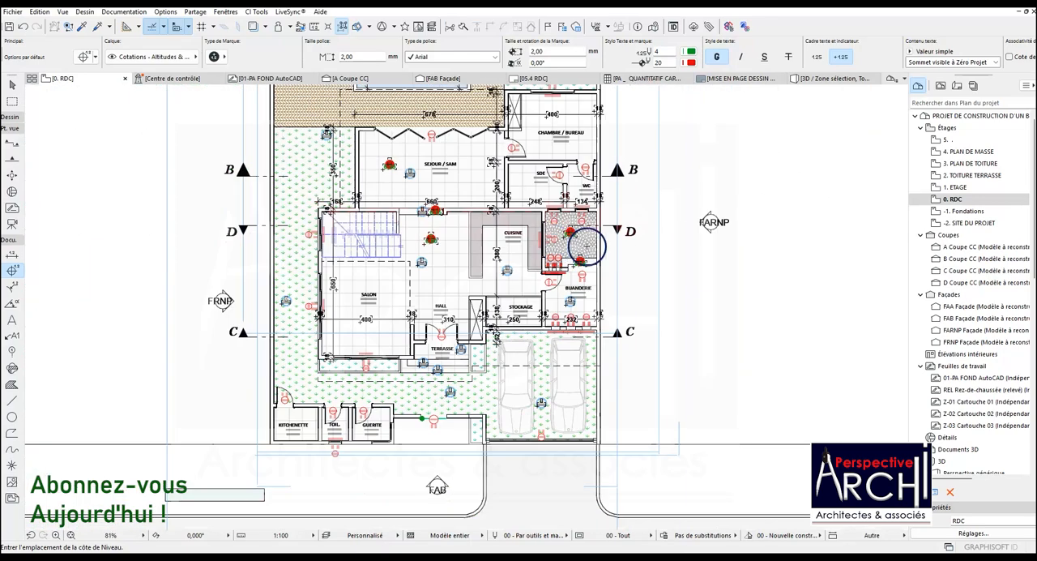
scroll(395, 212, up, 5)
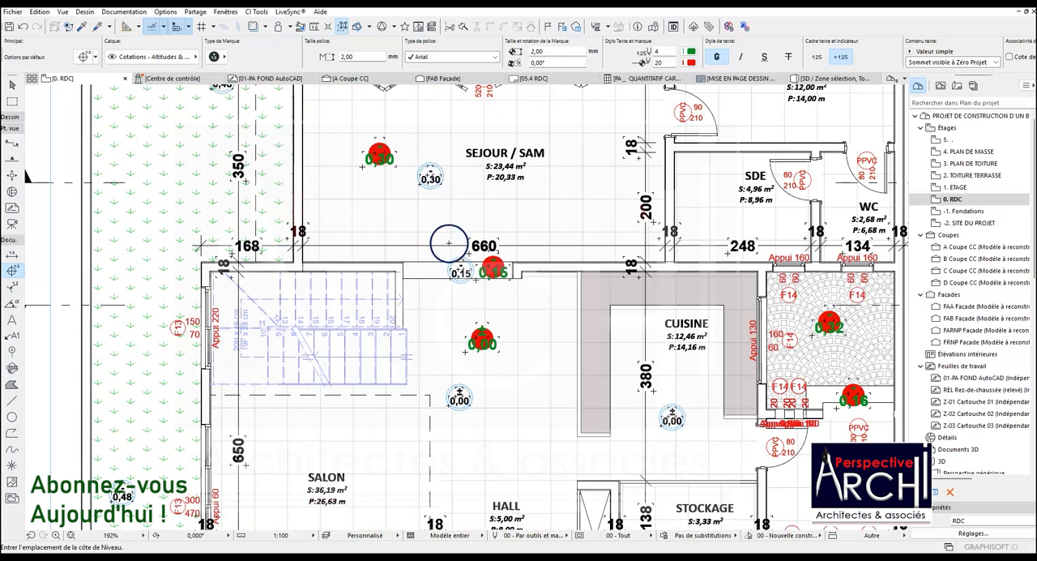
Undo the recently placed red level dimensions on the 0. RDC plan and deselect the CUISINE zone
scroll(449, 243, down, 4)
scroll(479, 198, up, 3)
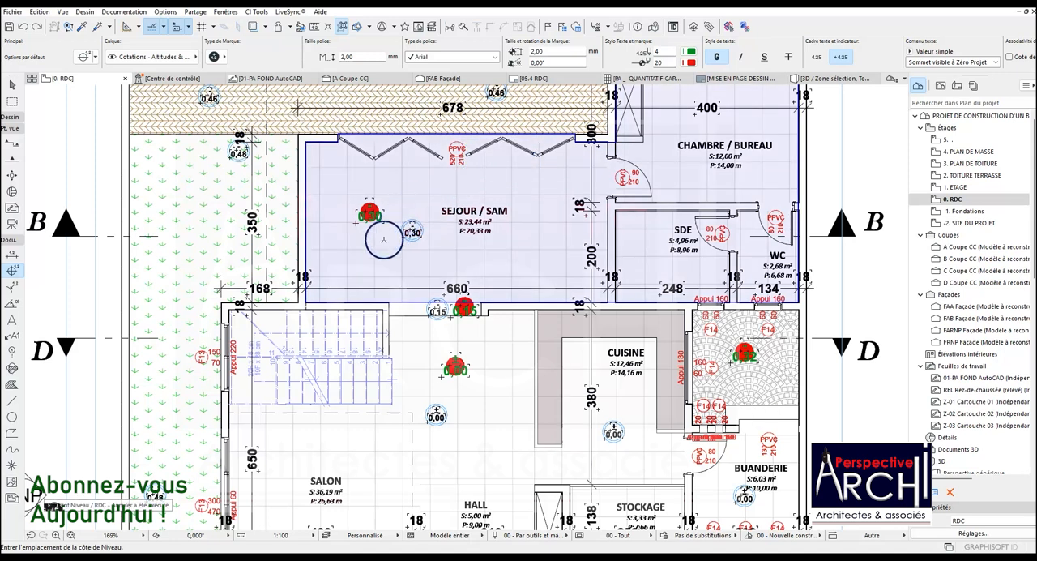
key(Escape)
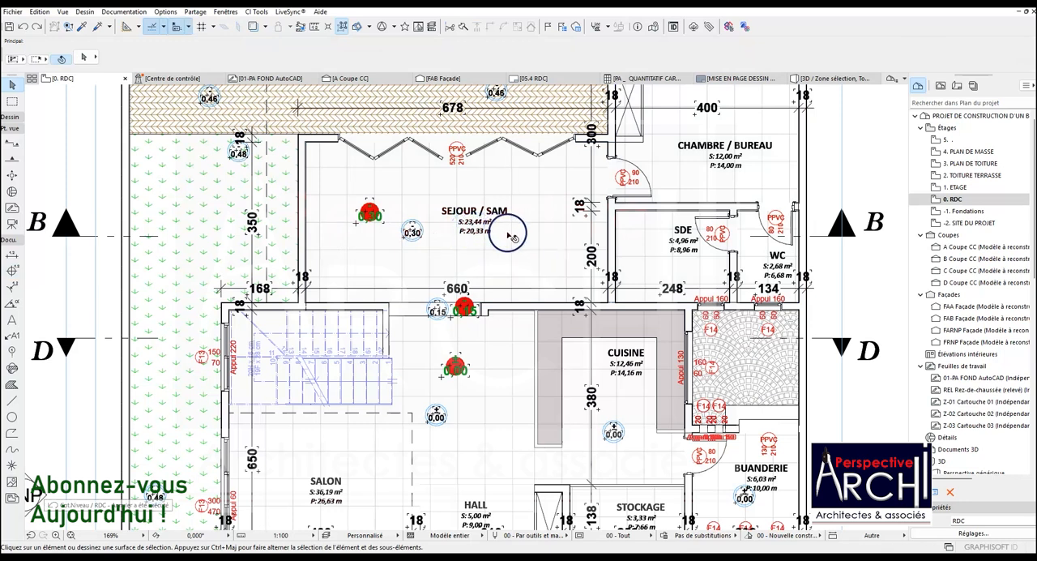
click(23, 26)
click(23, 27)
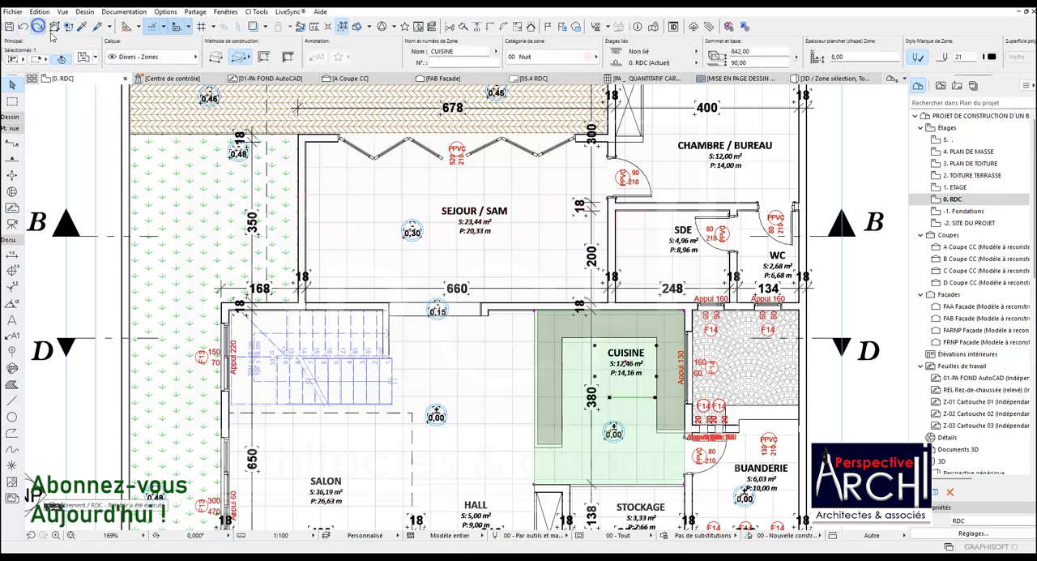
scroll(451, 225, down, 4)
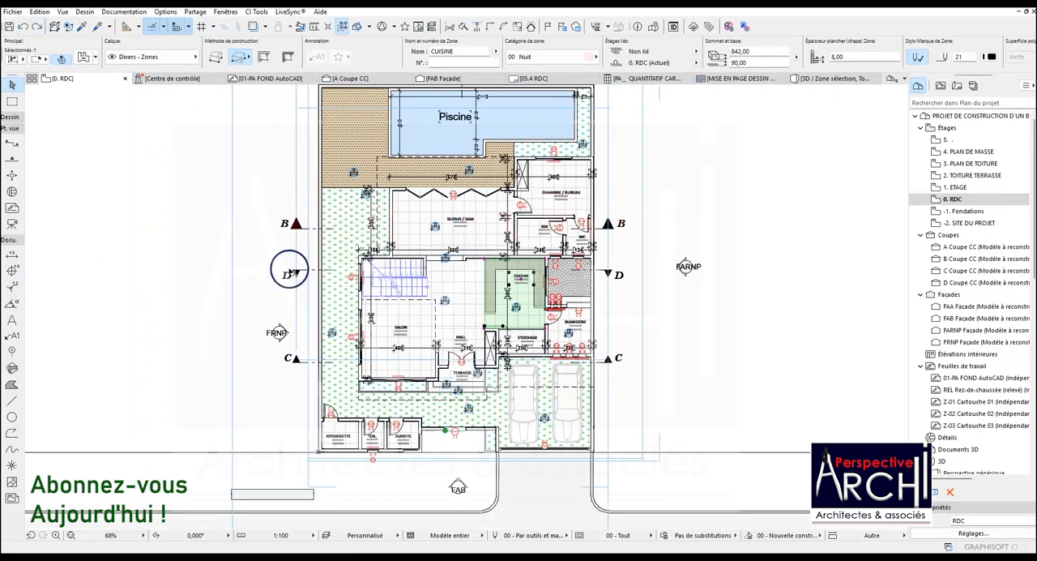
click(277, 300)
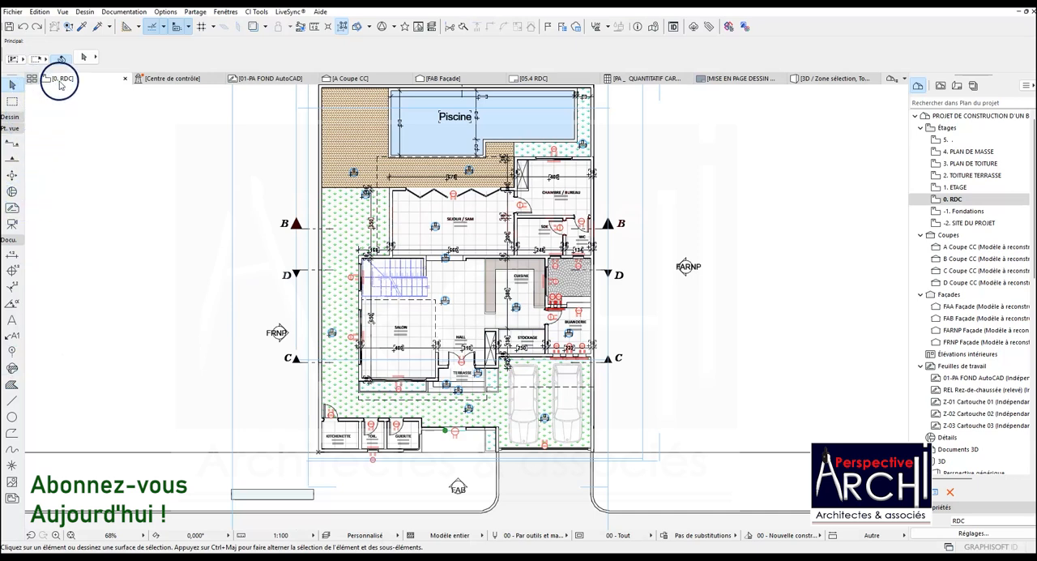
Switch to the 1. ETAGE floor plan and place a level dimension on the slab in the SAS
right_click(64, 81)
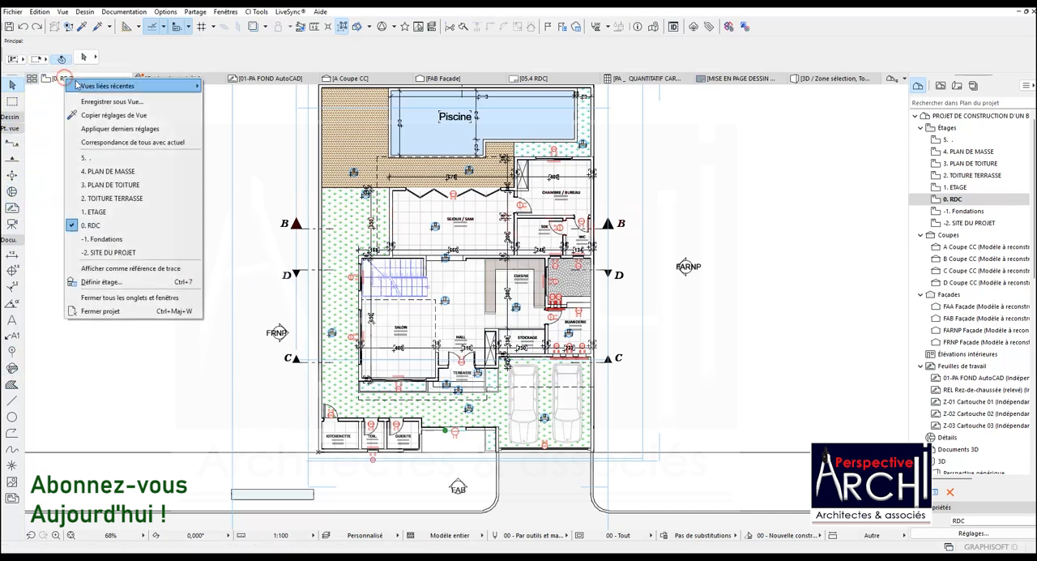
click(96, 212)
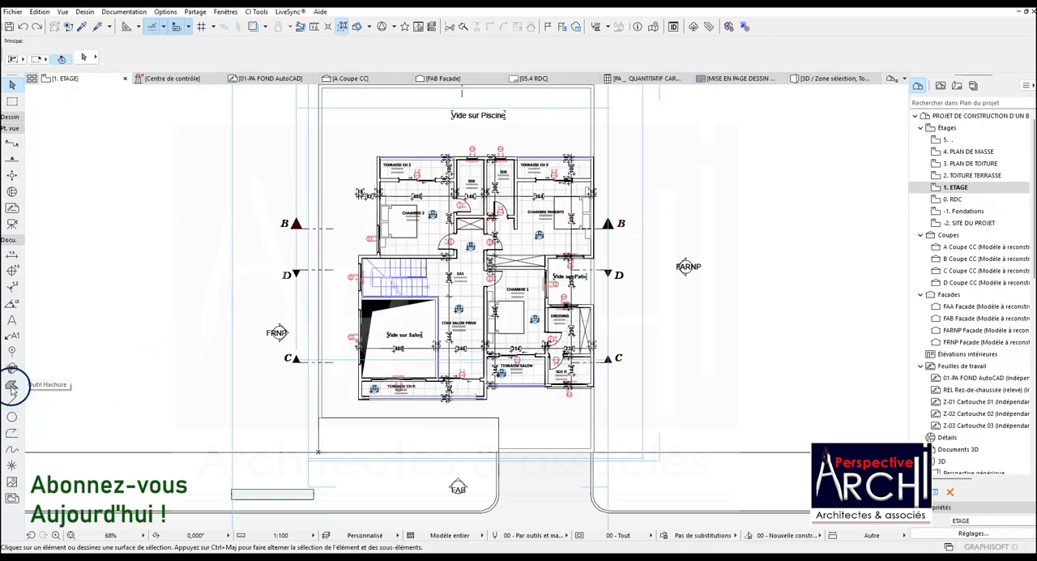
click(12, 270)
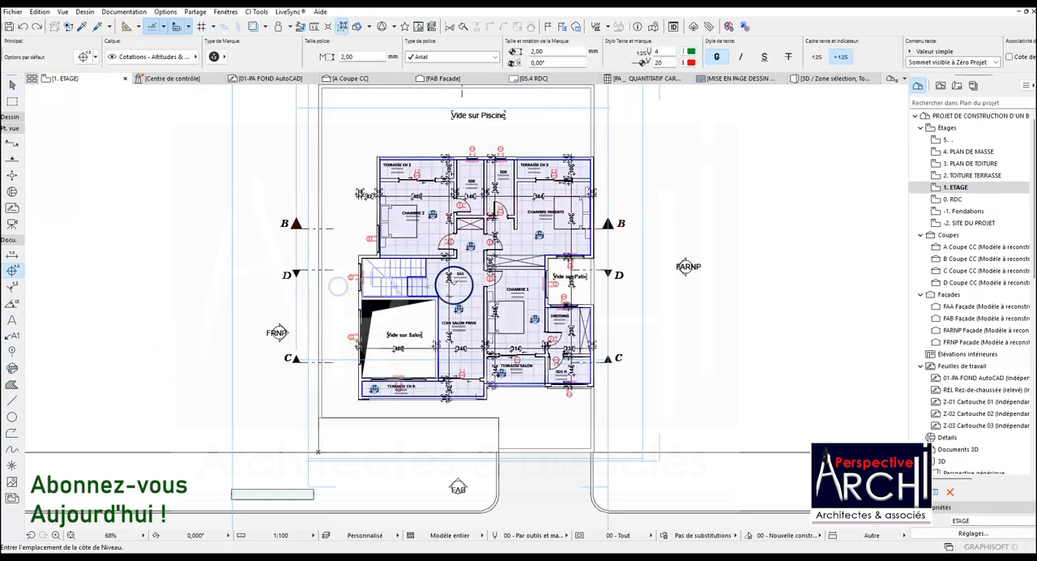
scroll(464, 273, up, 5)
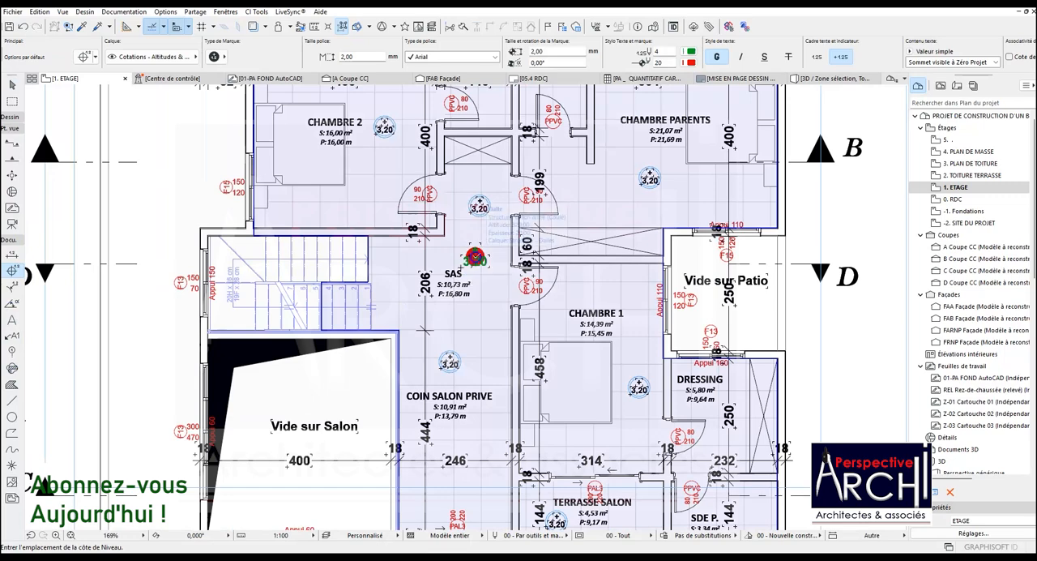
scroll(473, 253, up, 8)
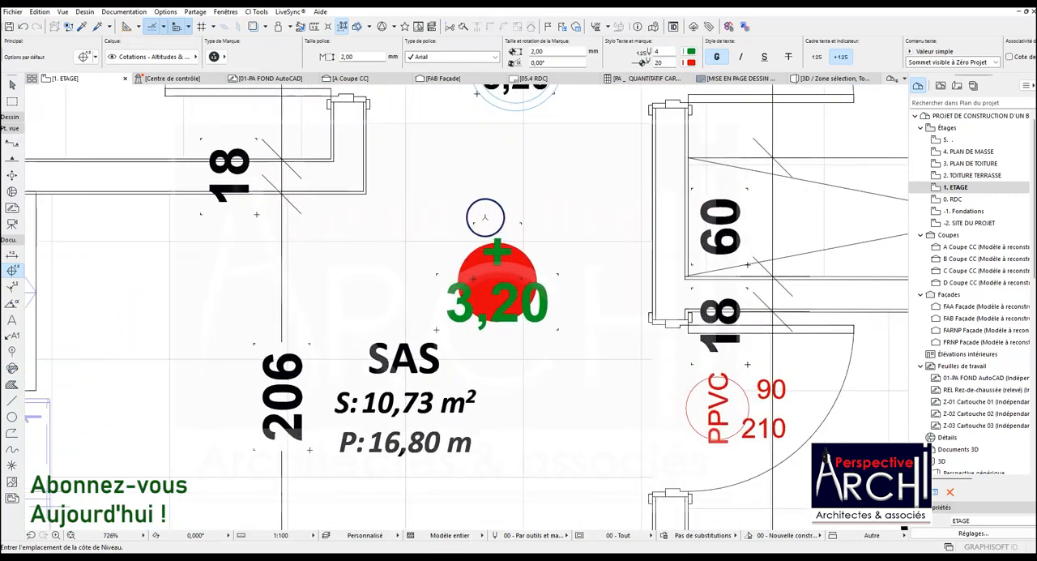
scroll(466, 251, down, 4)
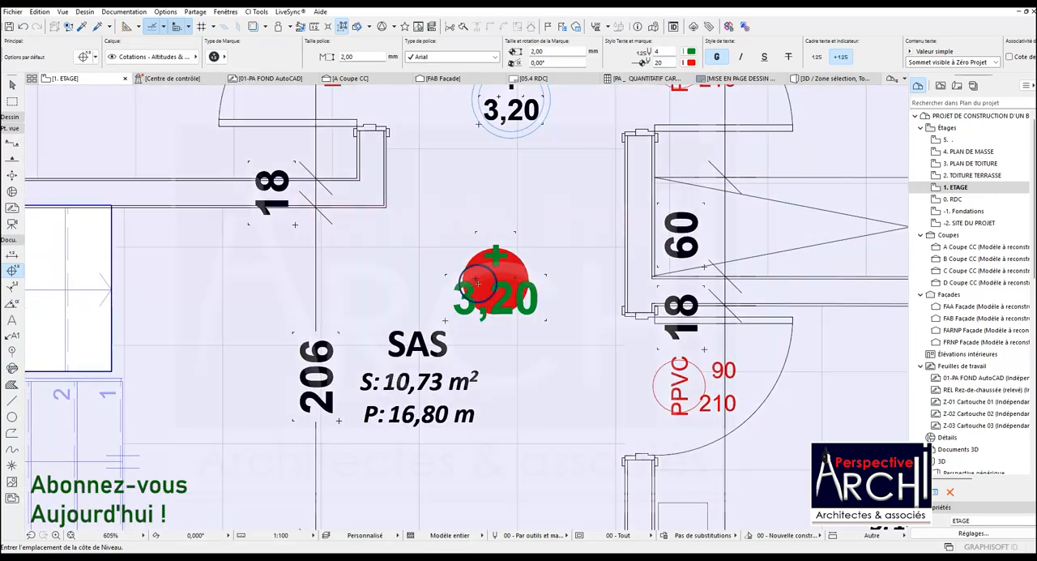
scroll(464, 252, down, 1)
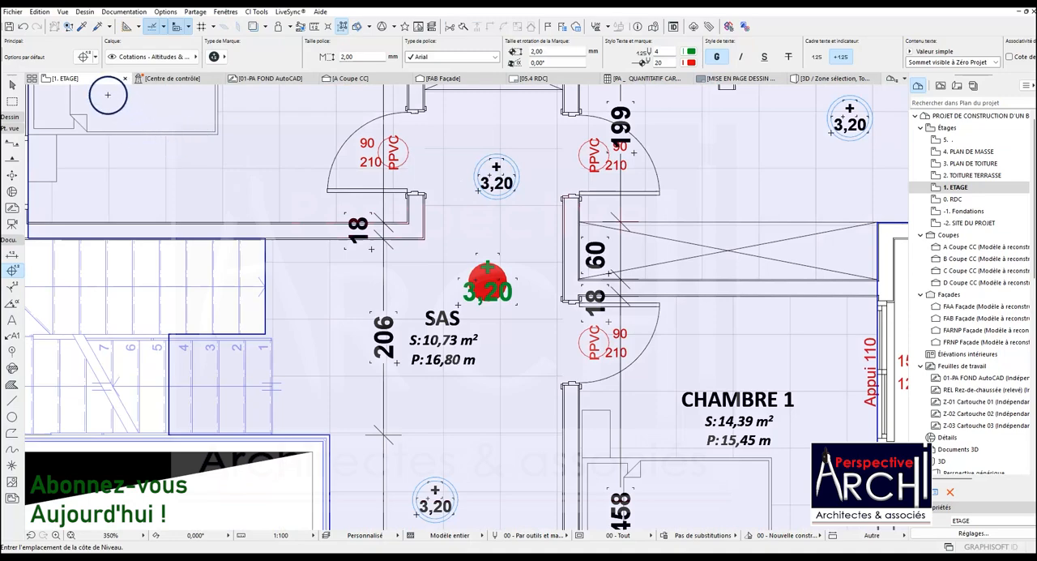
scroll(243, 207, down, 5)
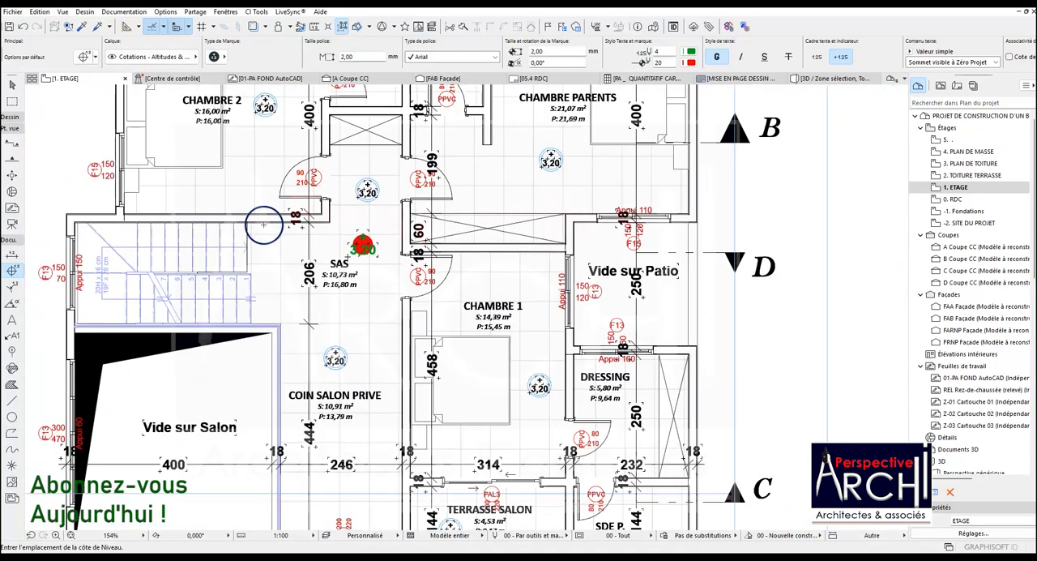
Place level dimensions on the CHAMBRE PARENTS floor and in the Vide sur Patio
click(510, 187)
scroll(506, 188, up, 5)
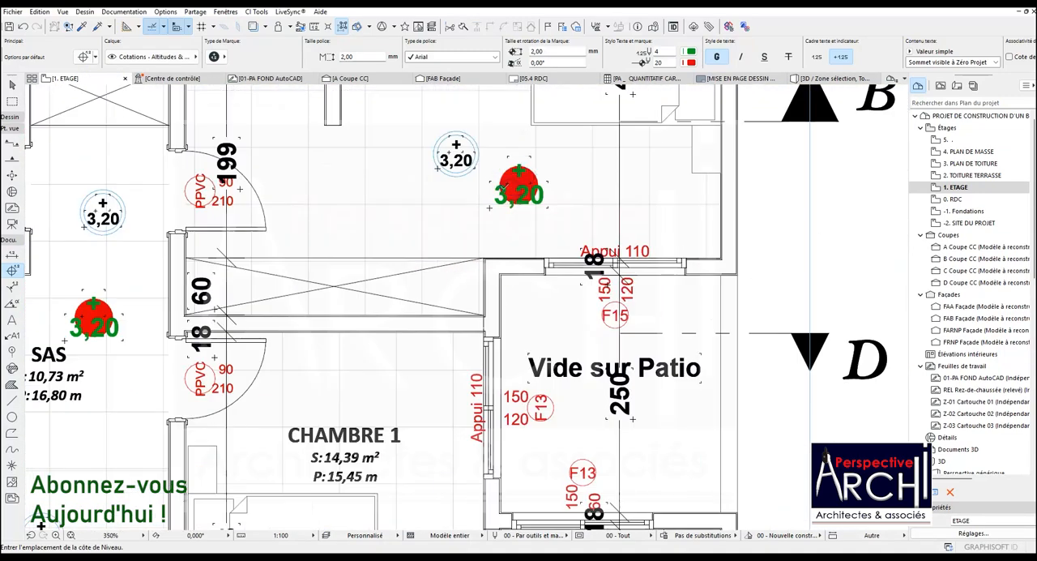
scroll(522, 191, down, 4)
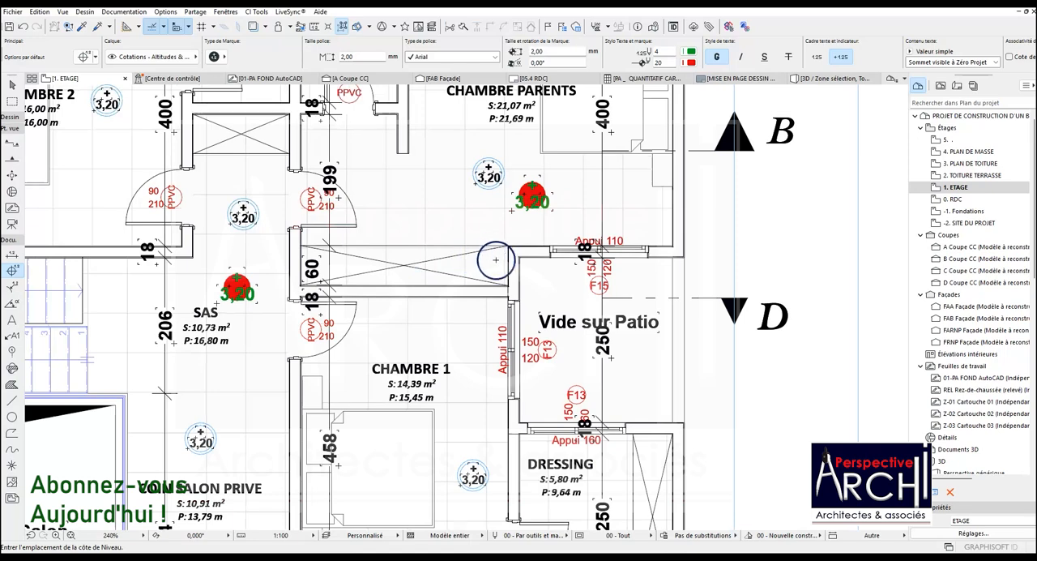
scroll(587, 330, up, 4)
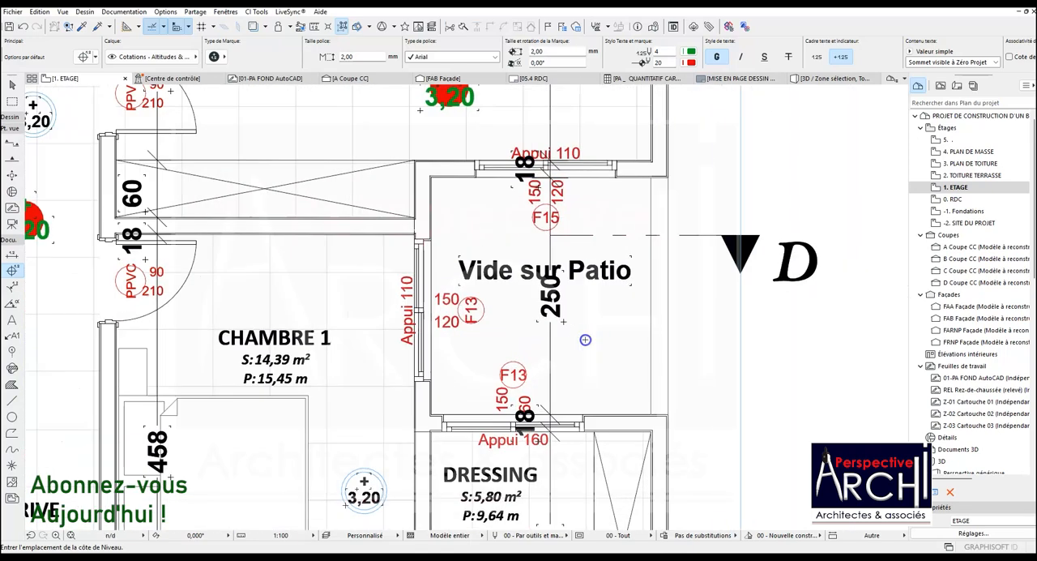
click(585, 340)
scroll(580, 334, up, 3)
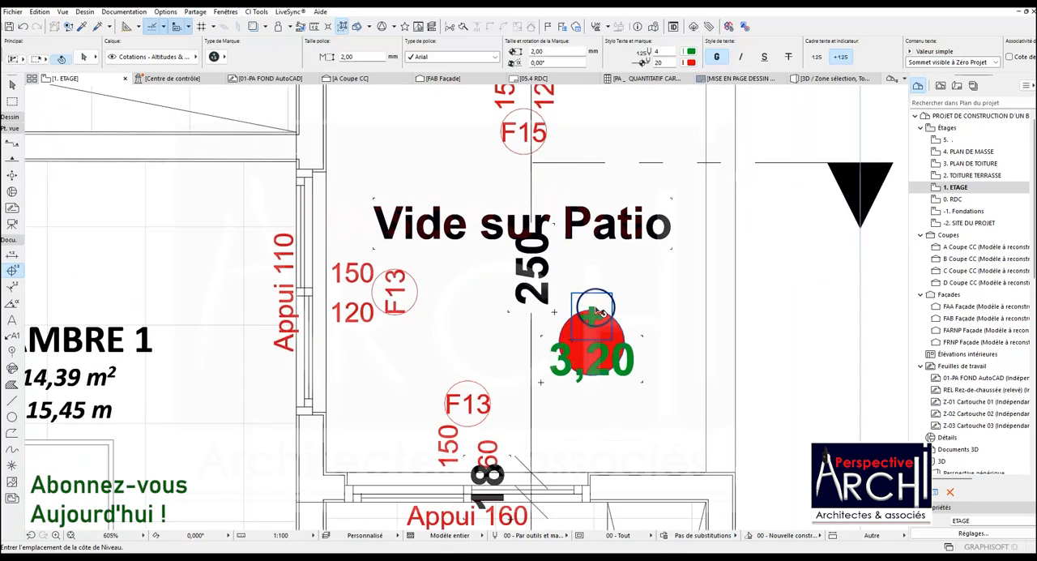
scroll(603, 294, down, 10)
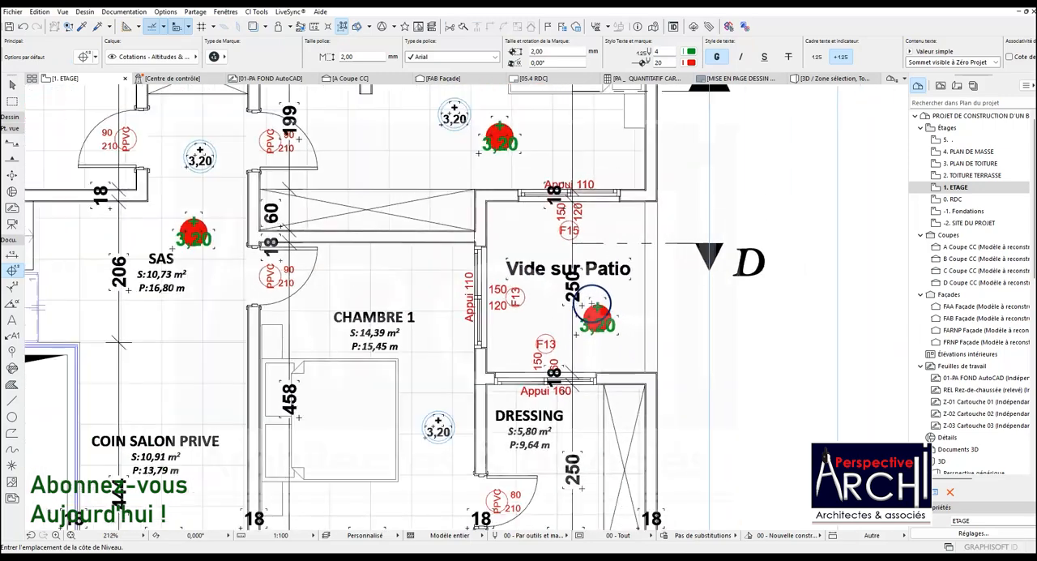
Place a level dimension in the Vide sur Salon and undo the level dimensions added on the 1. ETAGE plan
scroll(406, 335, up, 3)
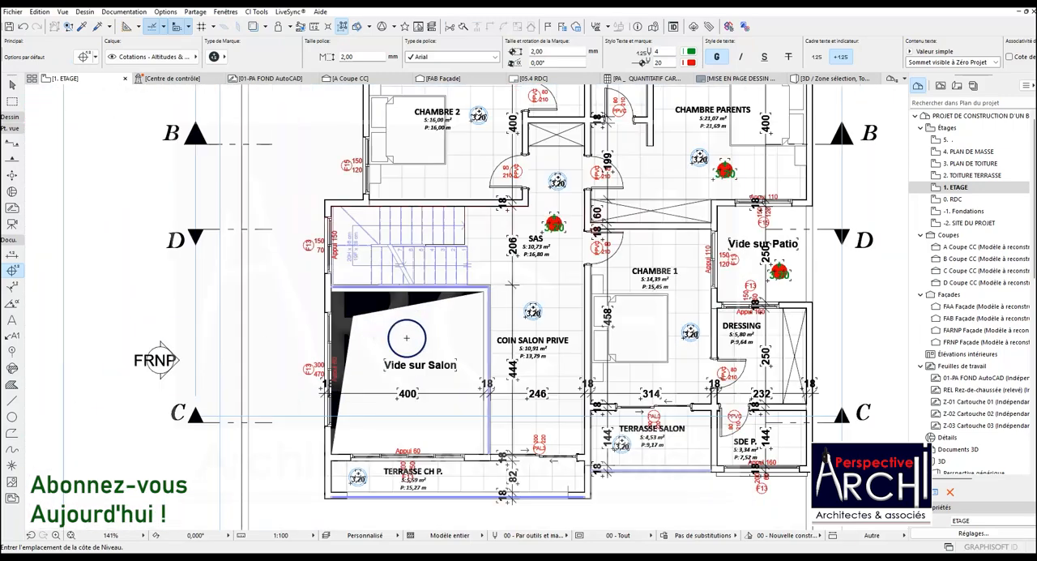
scroll(410, 337, up, 8)
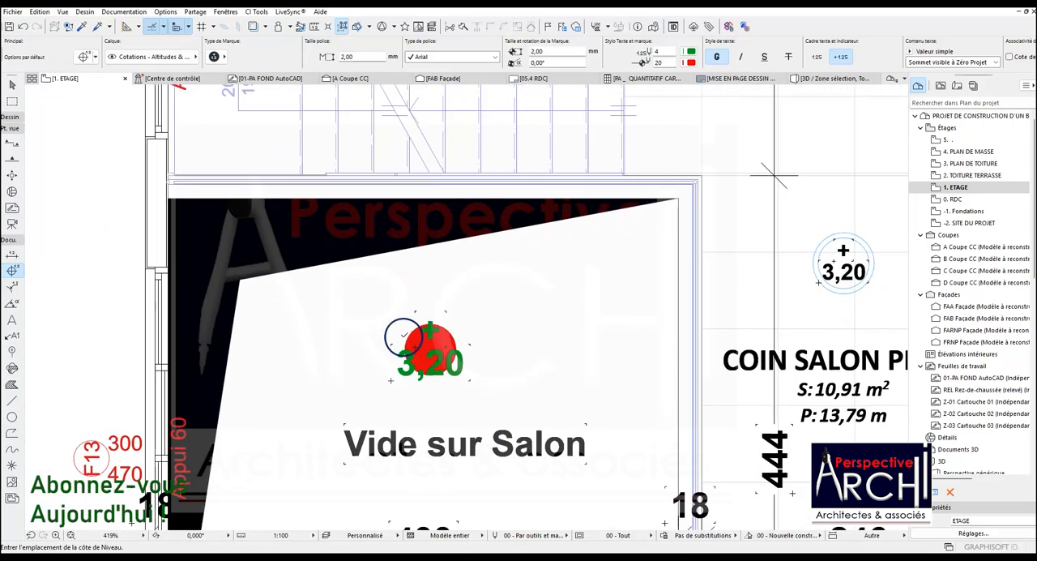
scroll(409, 338, down, 7)
key(ctrl+z)
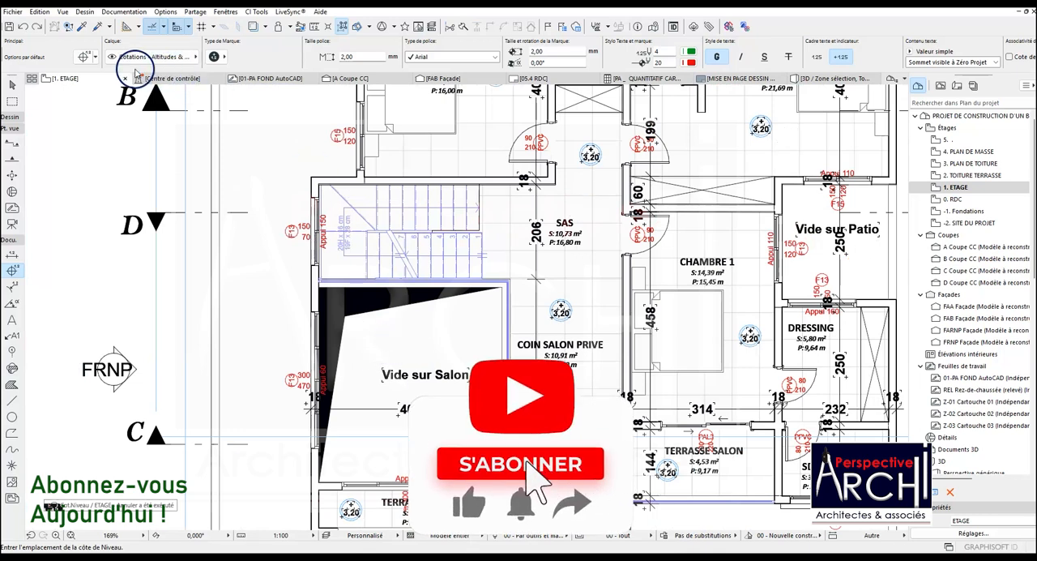
Switch to the 2. TOITURE TERRASSE plan and place level dimensions on the TERRASSE ACCESSIBLE slab and in the SAS
right_click(72, 78)
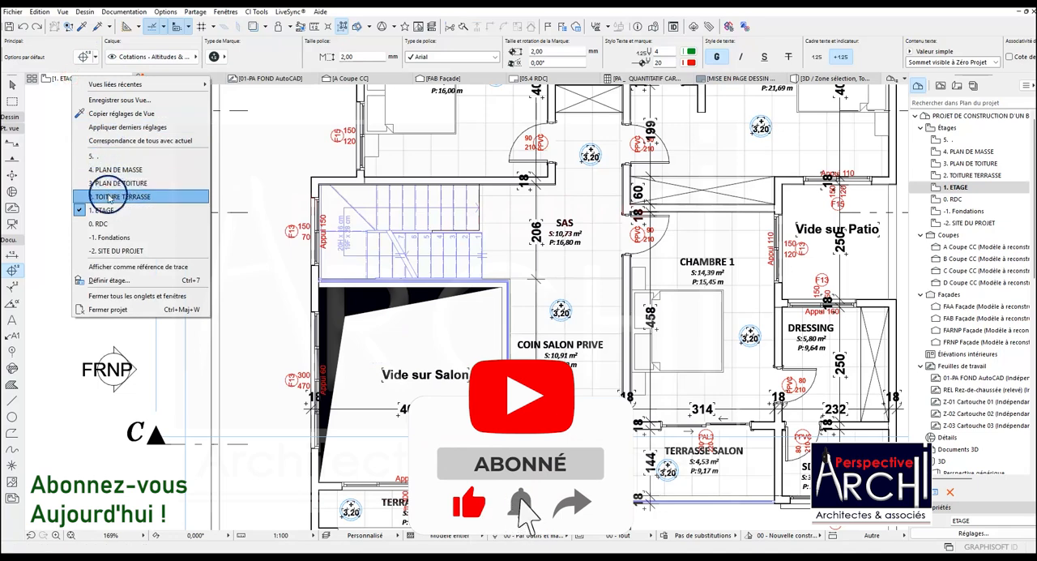
click(103, 197)
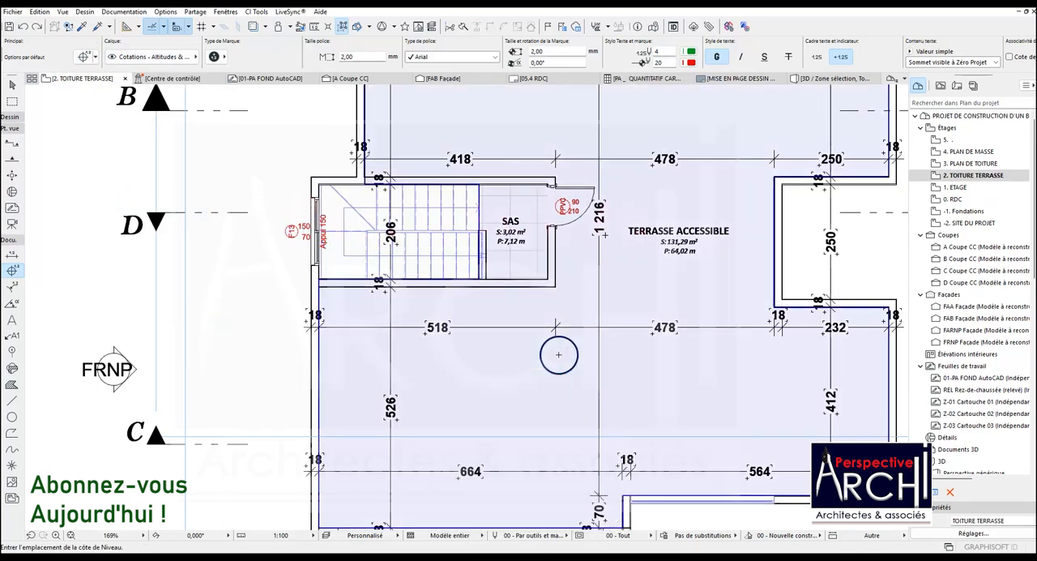
click(559, 353)
scroll(580, 352, up, 4)
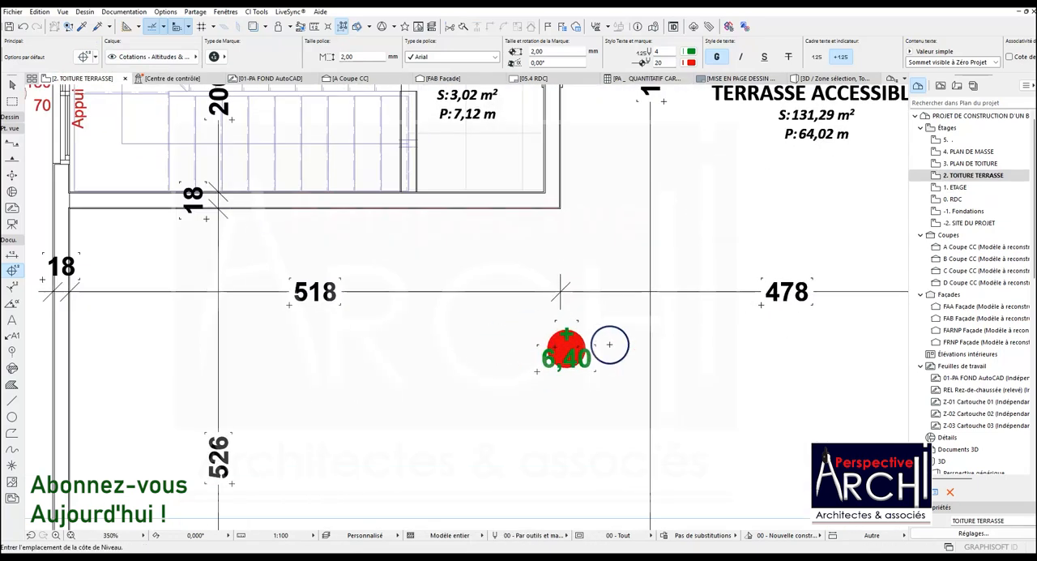
scroll(515, 334, down, 6)
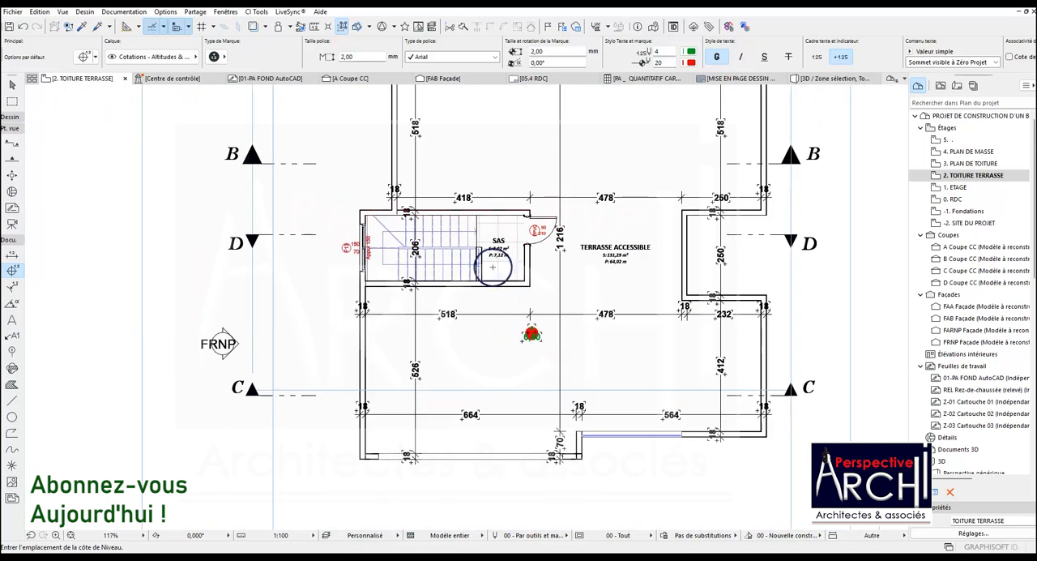
click(489, 224)
scroll(493, 227, up, 4)
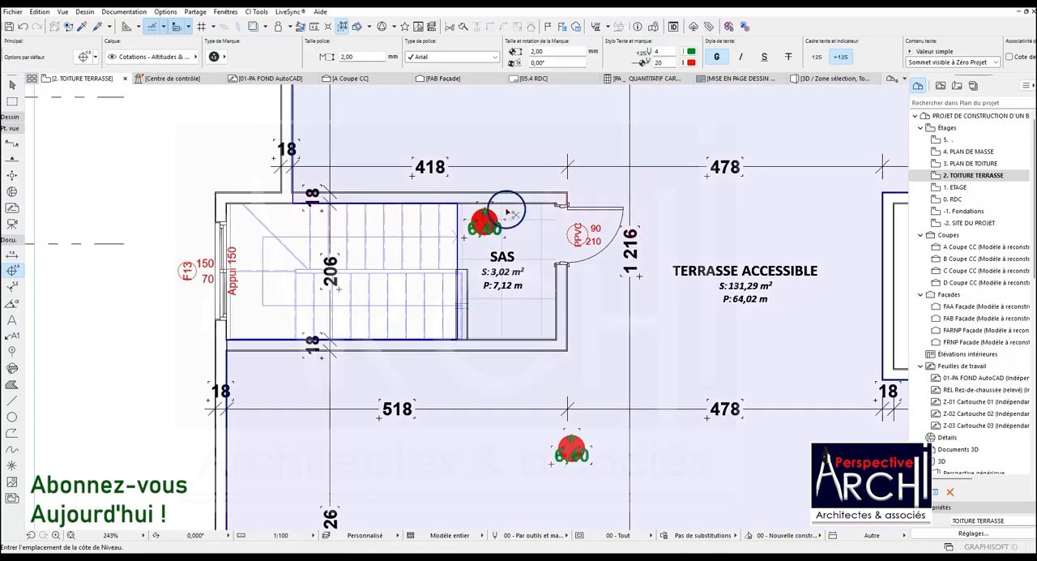
Undo both level dimensions placed on the 2. TOITURE TERRASSE plan
key(ctrl+z)
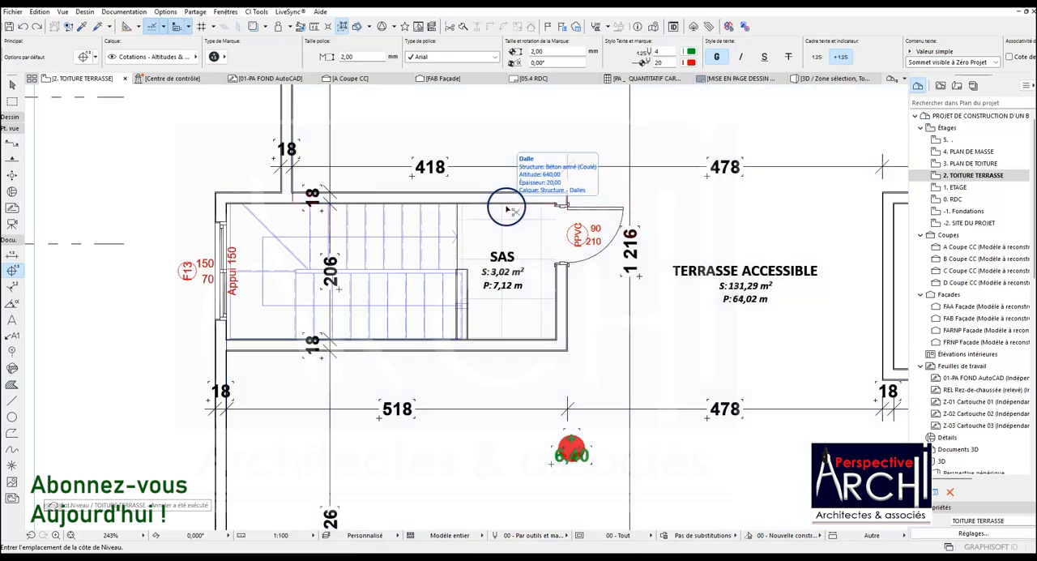
key(ctrl+z)
middle_drag(417, 203, 434, 201)
scroll(329, 228, down, 5)
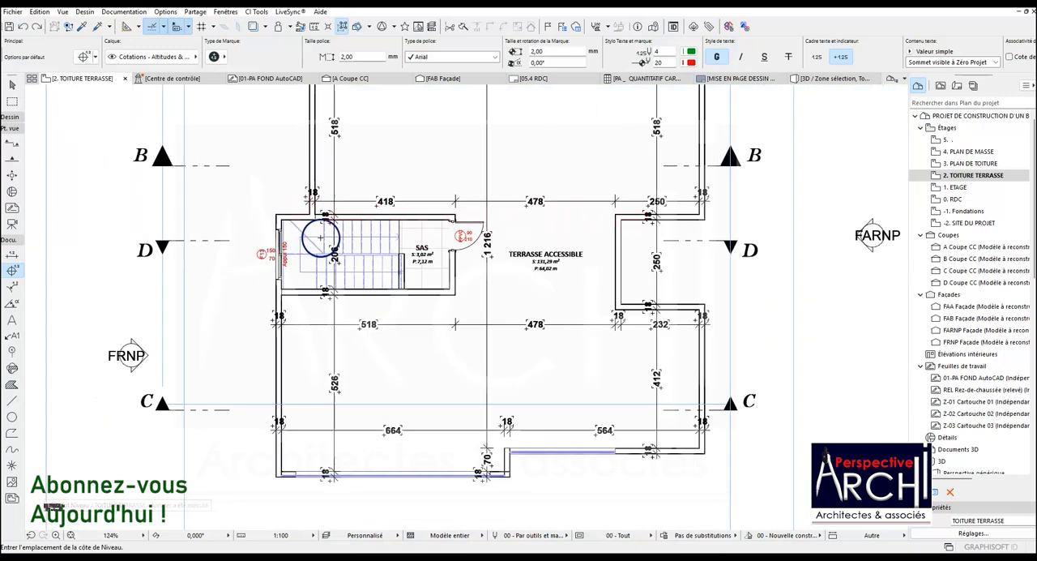
scroll(376, 192, up, 4)
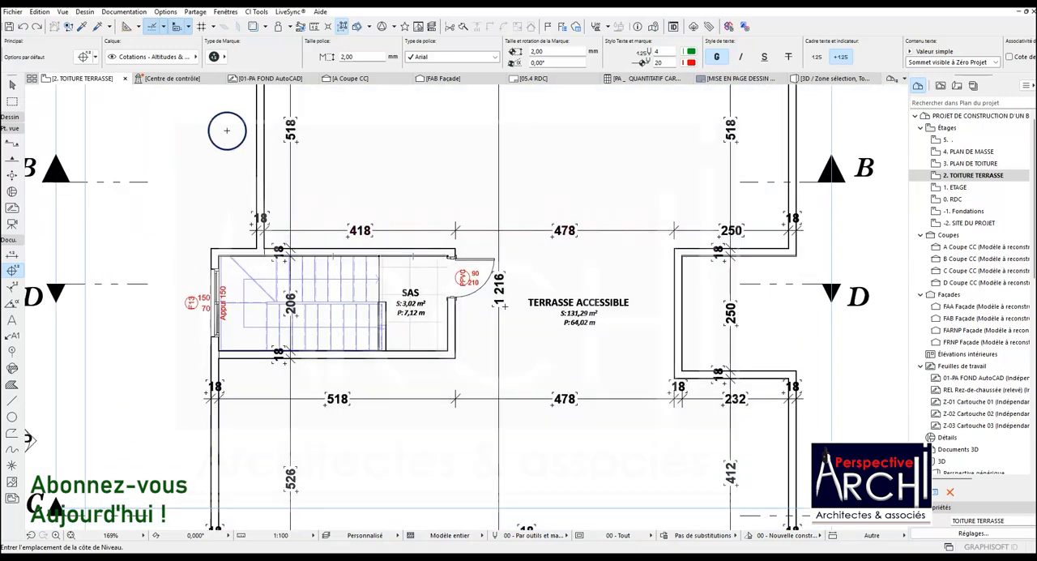
scroll(380, 252, down, 2)
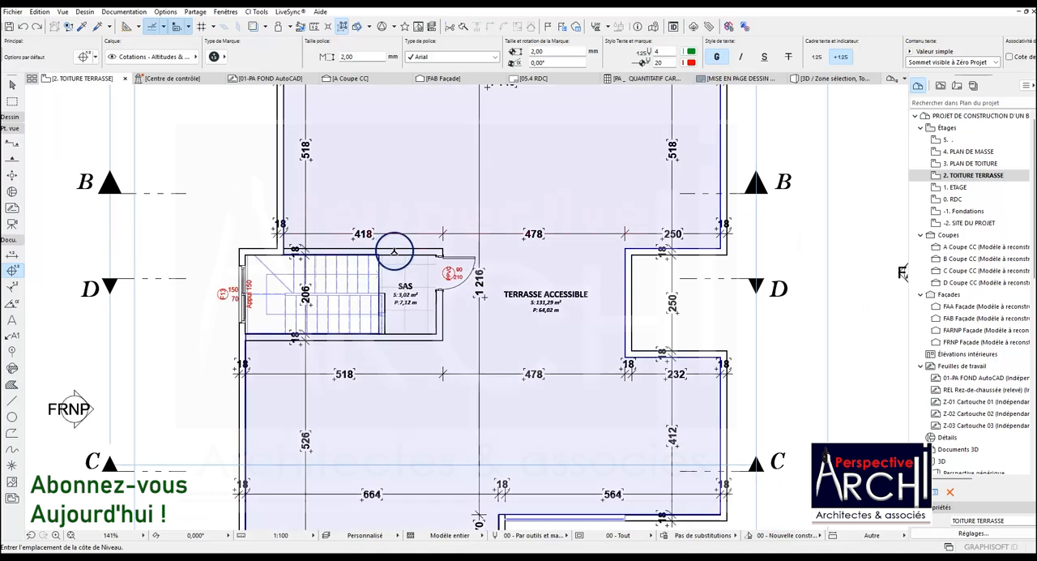
scroll(400, 252, up, 2)
scroll(411, 242, down, 3)
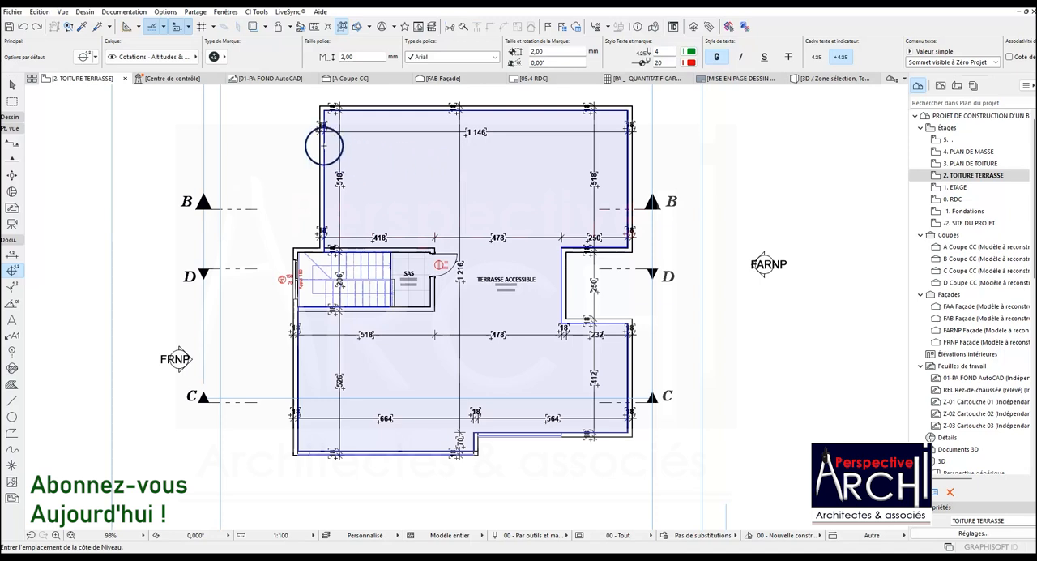
Switch to the 3. PLAN DE TOITURE plan, try a level dimension on the rectangular roof slab and undo it
click(86, 77)
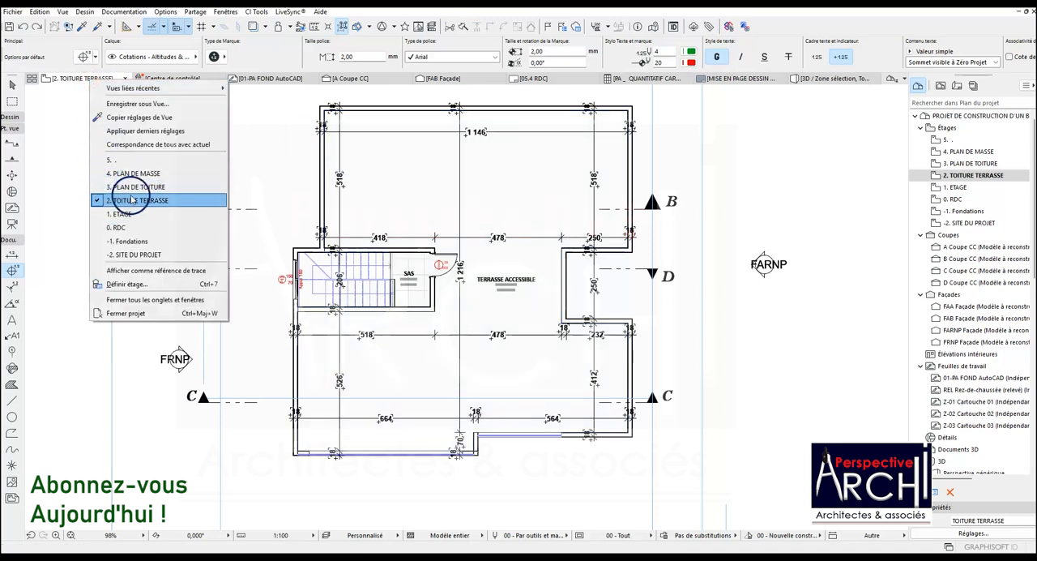
click(134, 187)
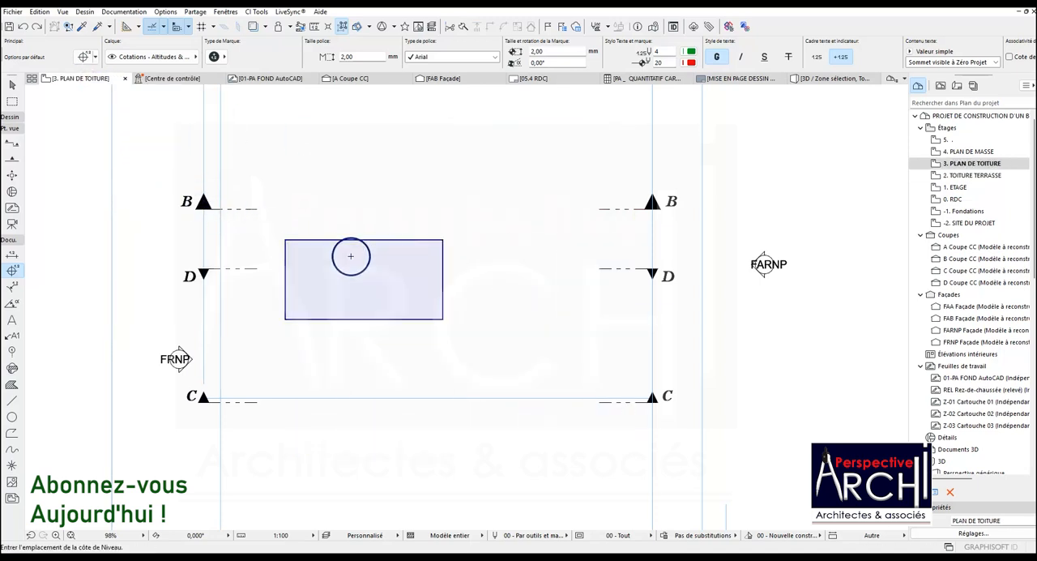
scroll(353, 260, up, 3)
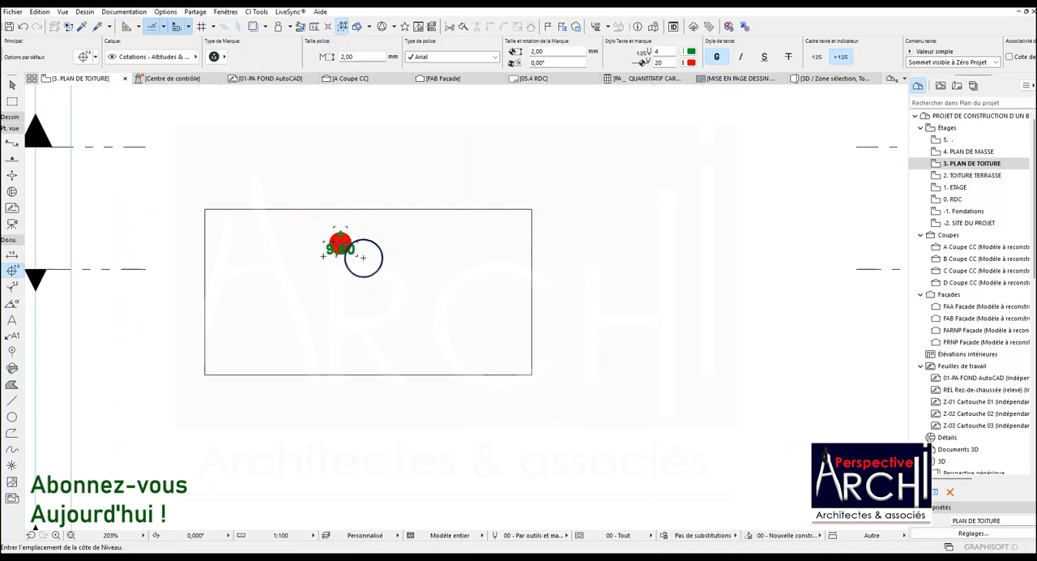
scroll(356, 256, down, 2)
scroll(343, 238, up, 3)
key(ctrl+z)
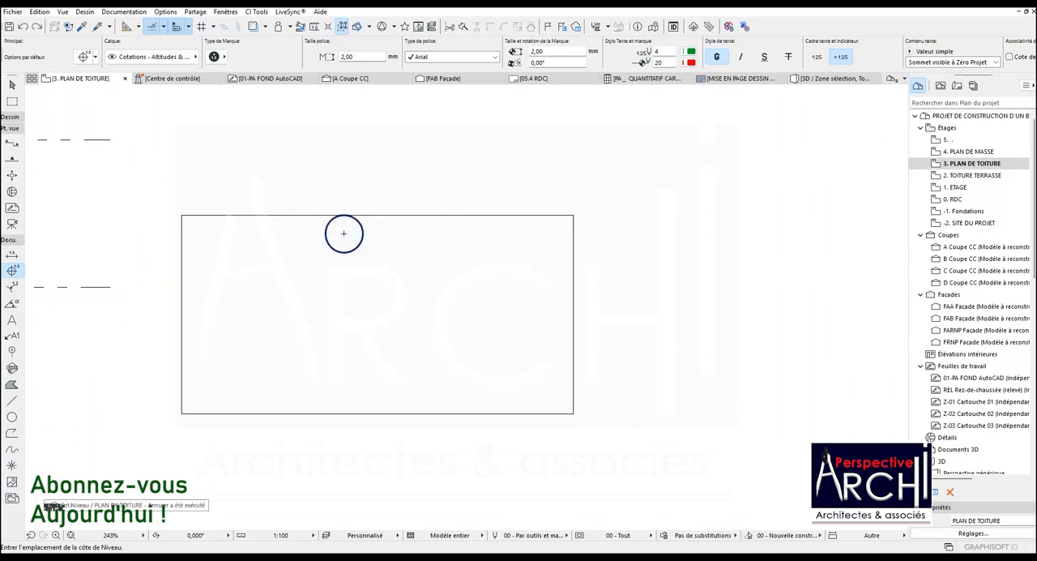
scroll(344, 236, down, 4)
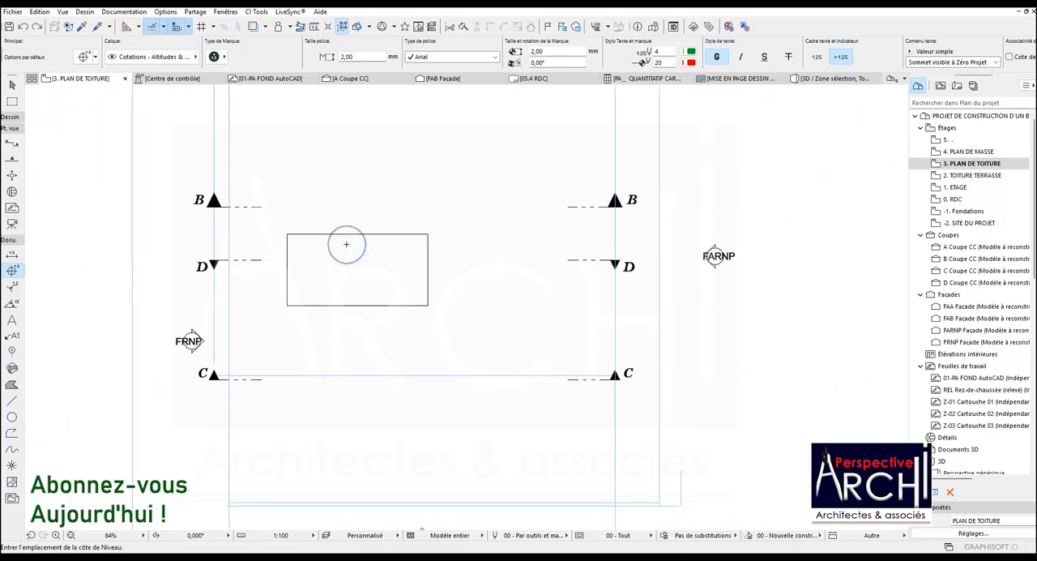
Open section A from its marker on the roof plan, using the current view settings
scroll(346, 244, down, 1)
scroll(345, 244, down, 4)
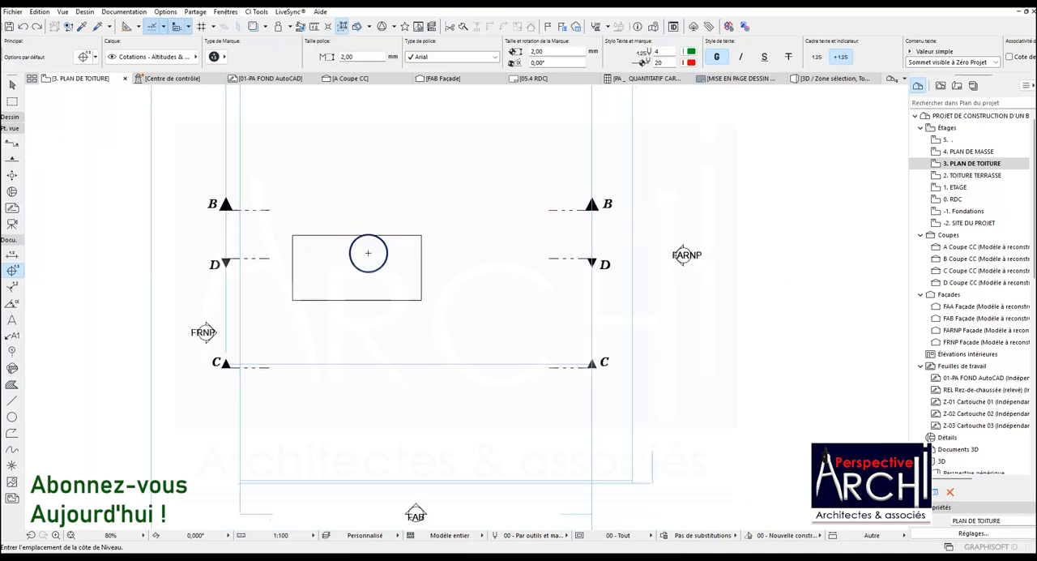
scroll(349, 238, up, 3)
scroll(353, 239, up, 1)
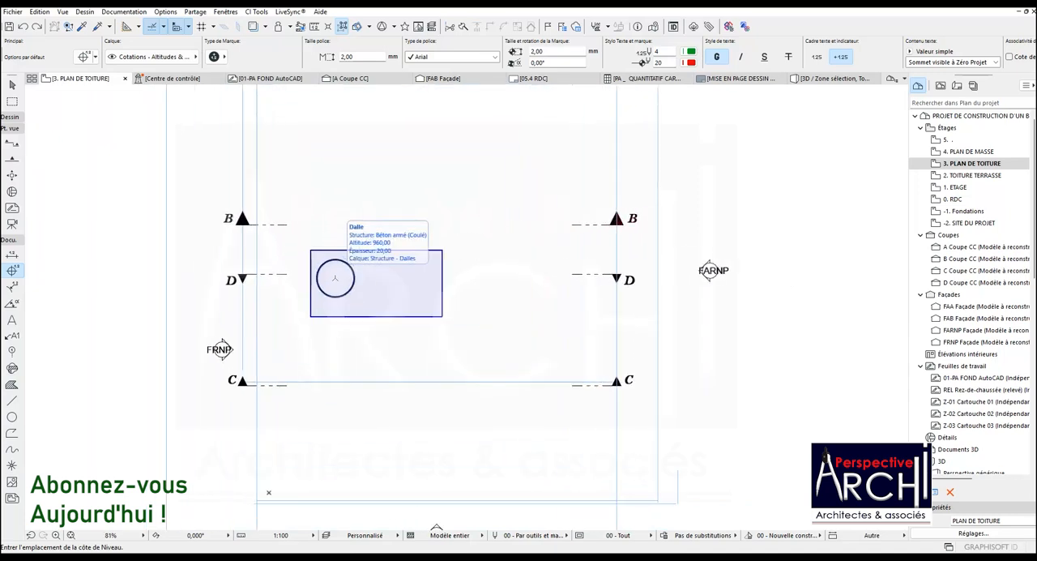
scroll(356, 279, down, 3)
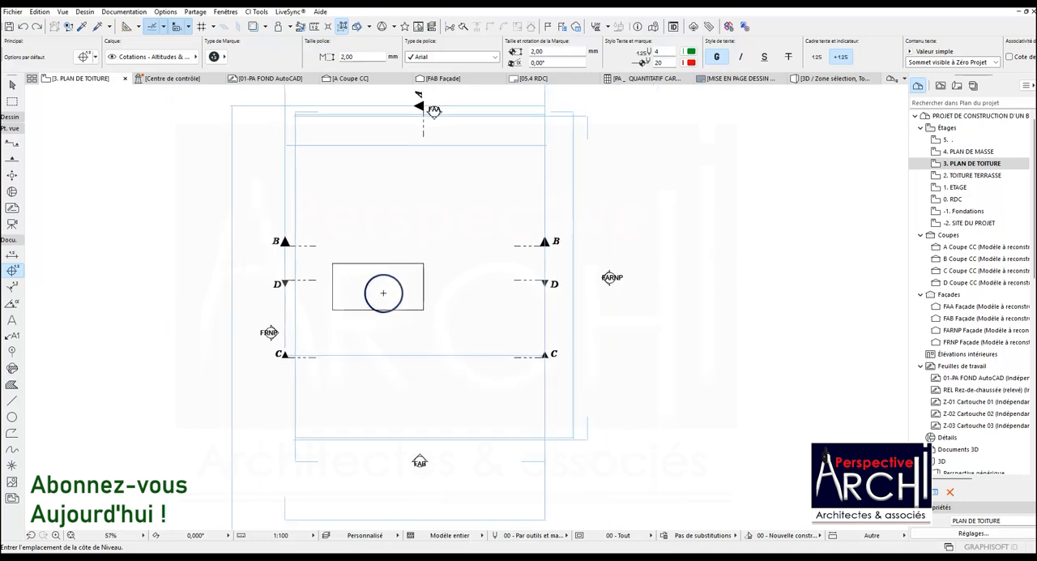
scroll(403, 349, down, 3)
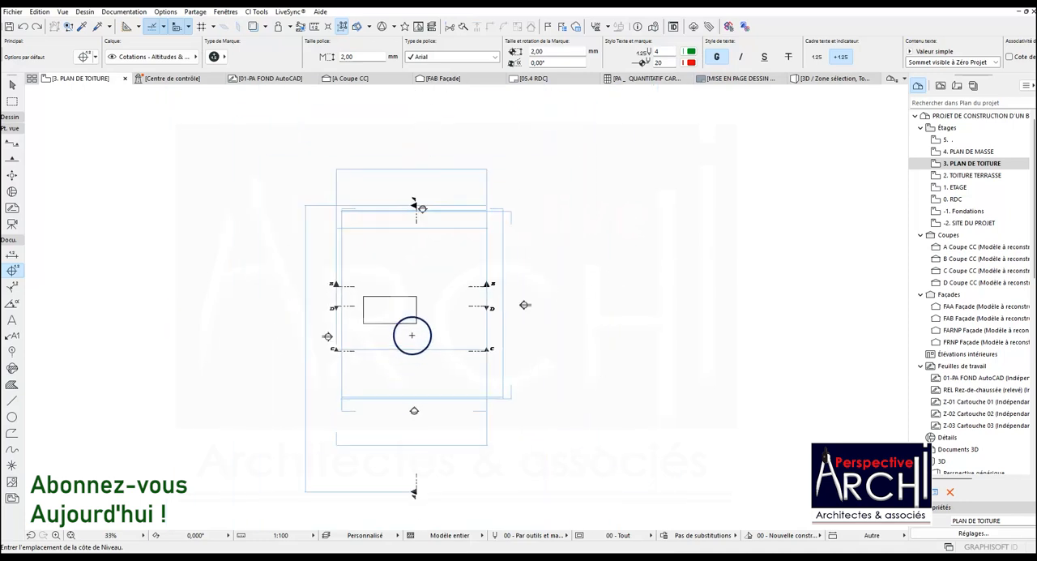
click(416, 479)
right_click(416, 479)
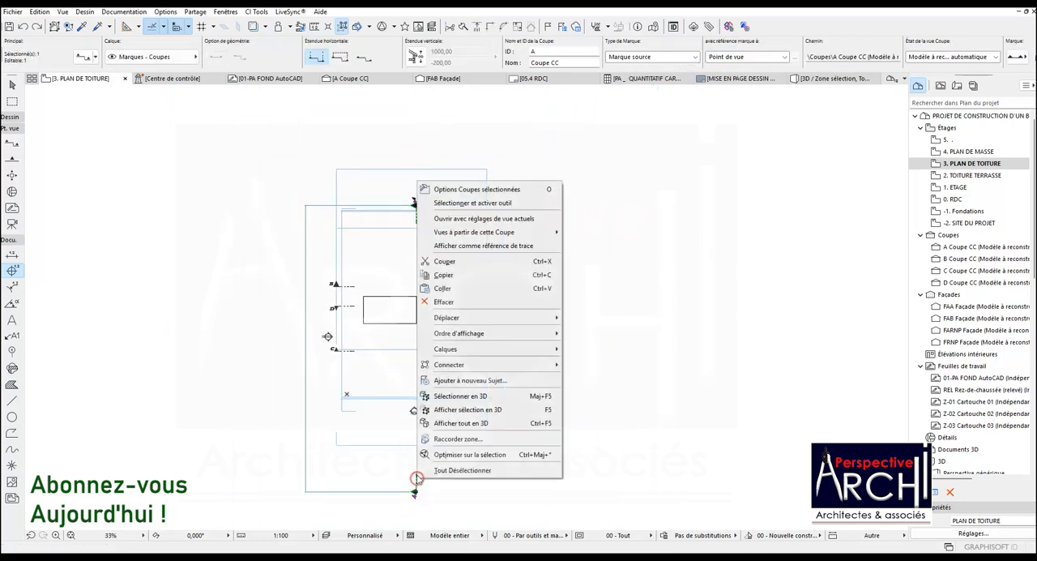
click(465, 218)
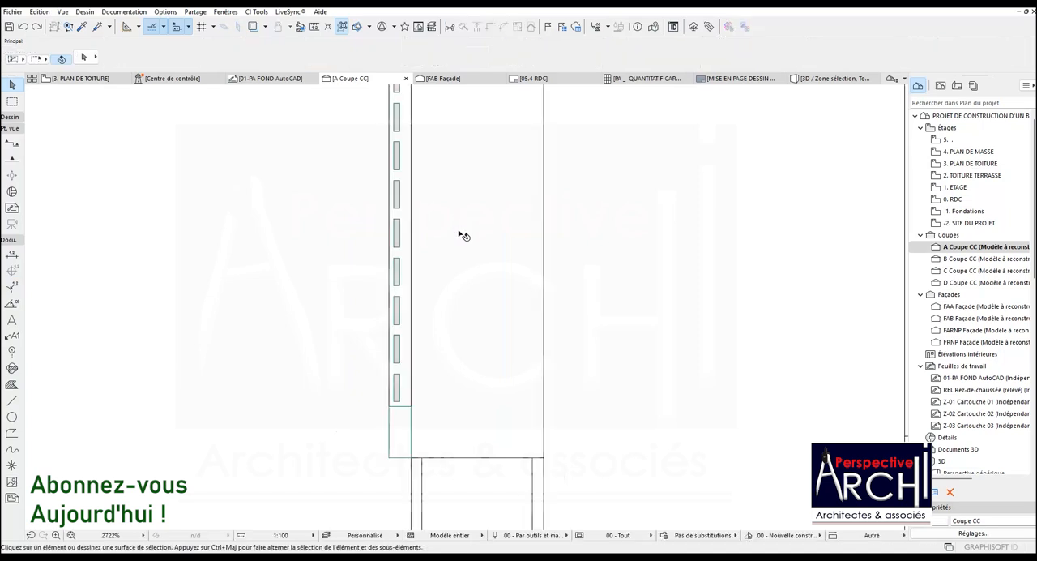
Examine the storey level marks of section A and the roof slab above the stairwell
scroll(397, 294, down, 10)
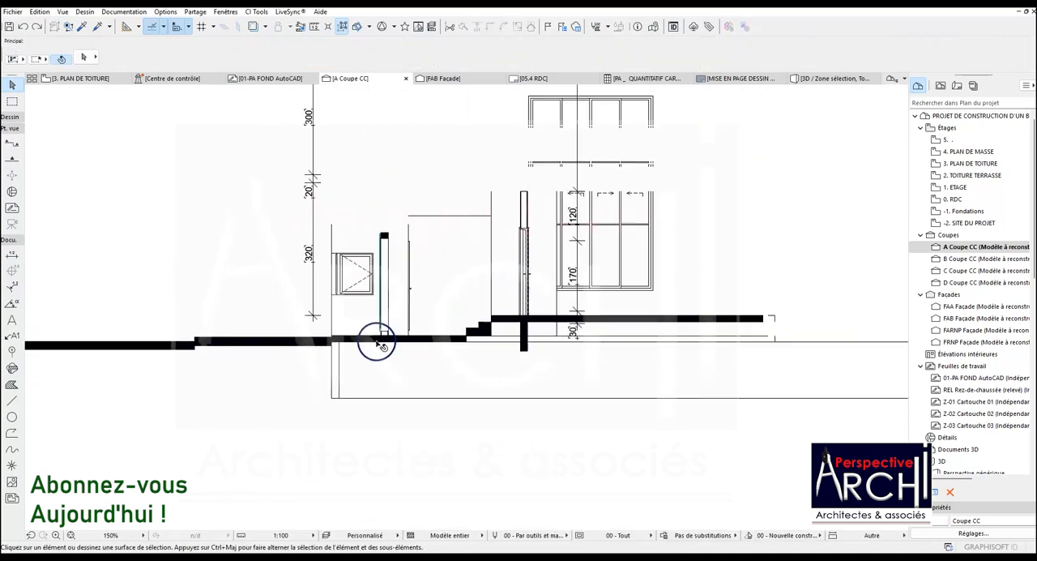
scroll(197, 329, up, 4)
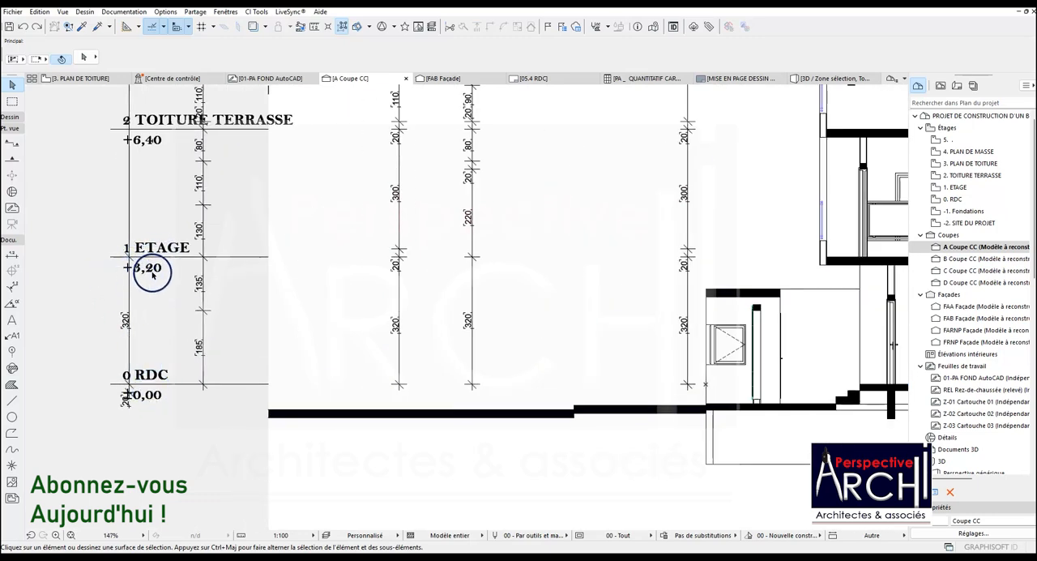
scroll(154, 276, up, 3)
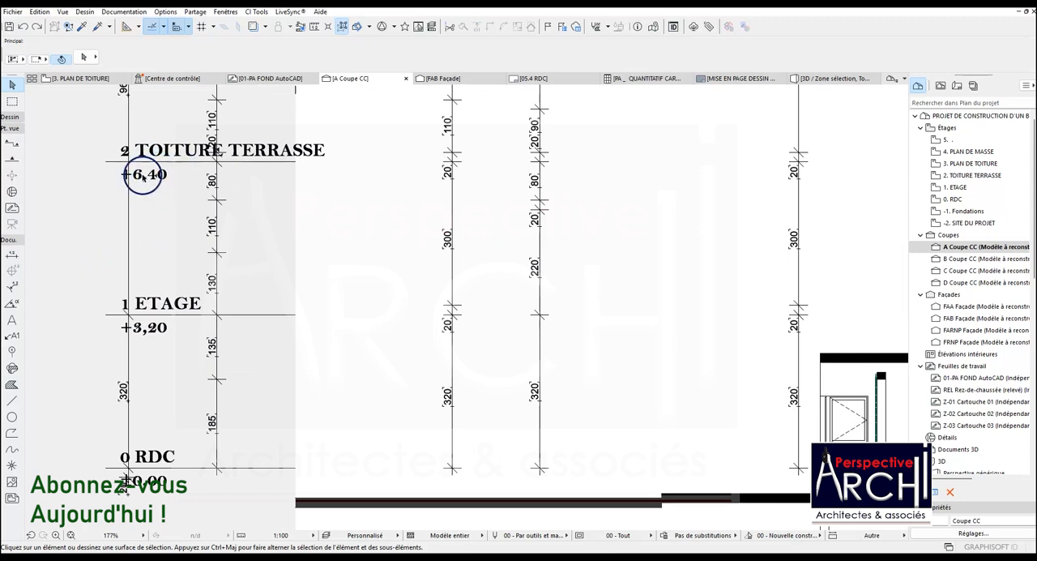
scroll(181, 243, down, 5)
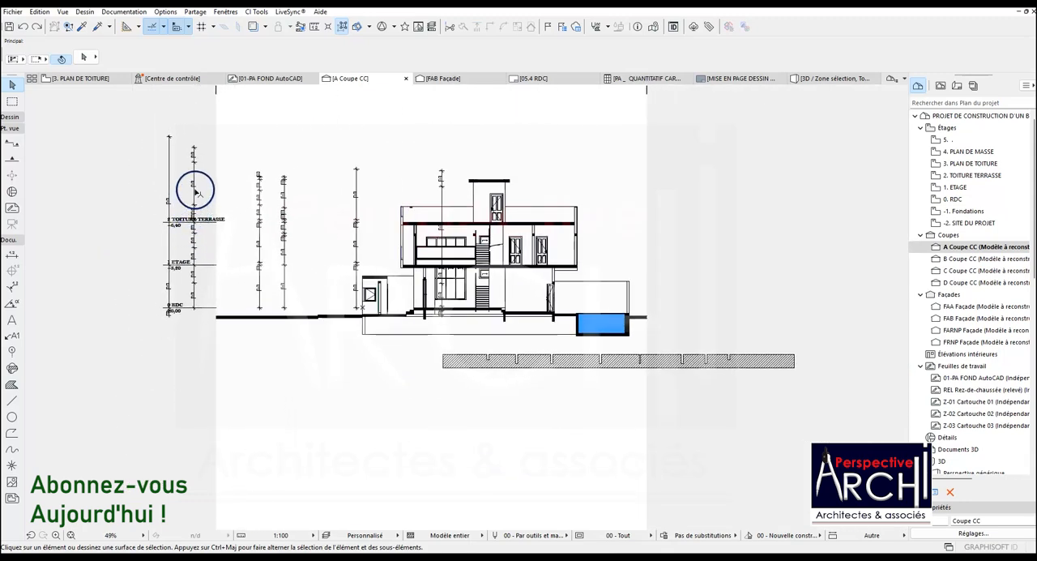
scroll(478, 185, up, 5)
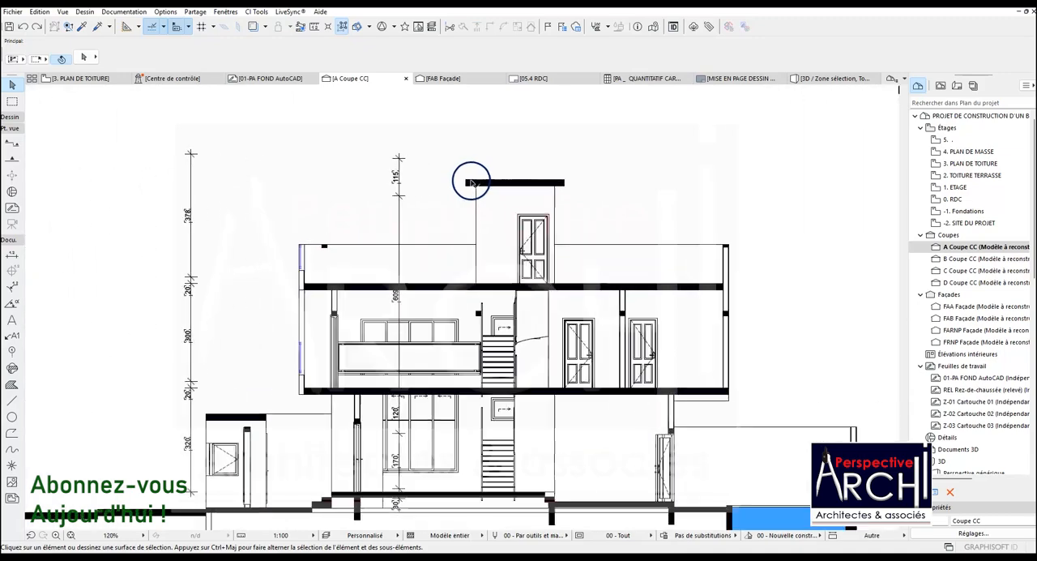
scroll(468, 184, down, 1)
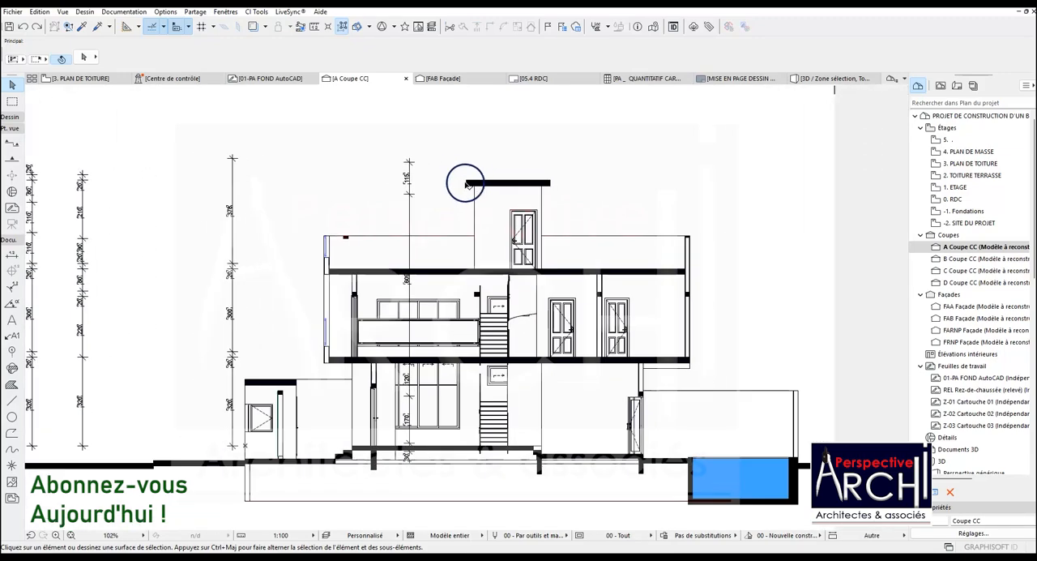
scroll(466, 186, down, 2)
scroll(472, 197, up, 5)
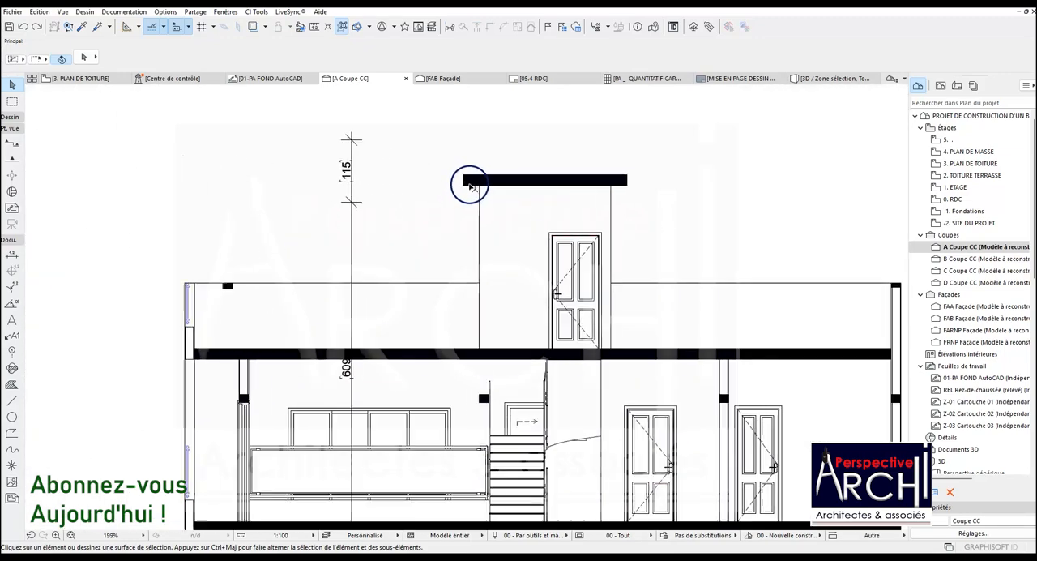
scroll(470, 193, down, 4)
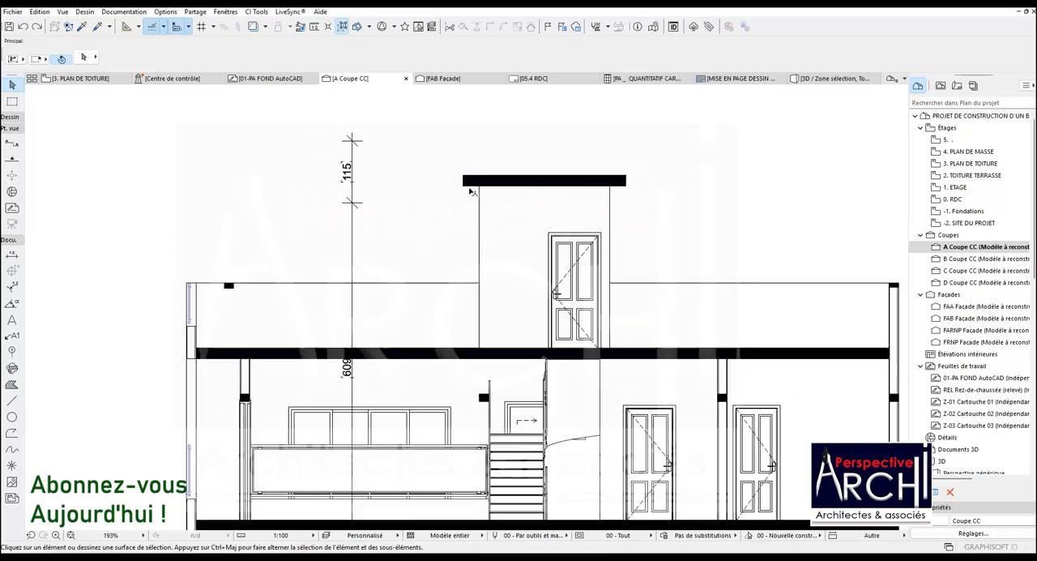
Delete the small solid black fill beside the upper-floor staircase in section A
scroll(531, 295, up, 5)
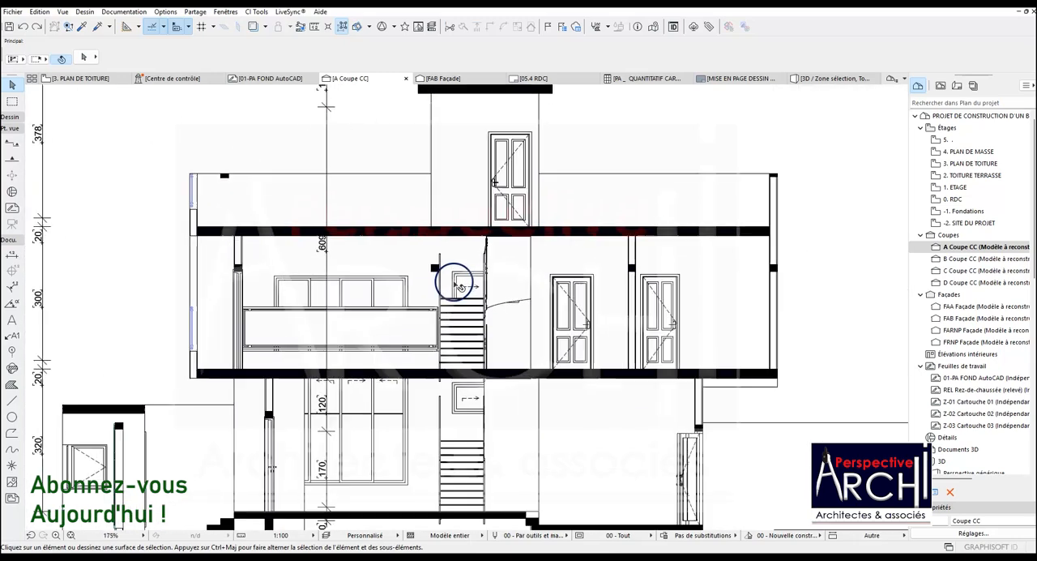
click(429, 268)
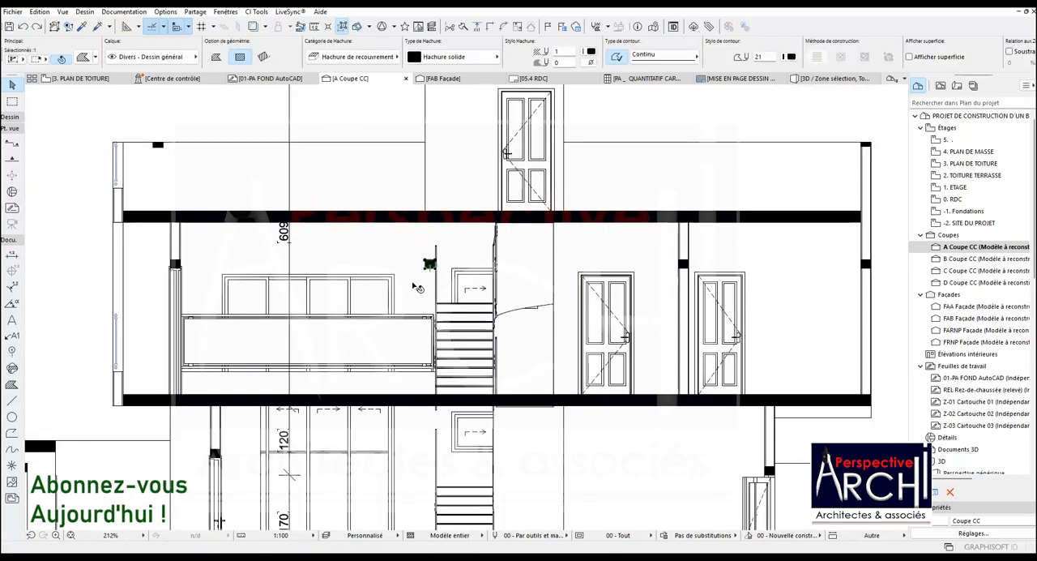
scroll(414, 286, down, 2)
key(Delete)
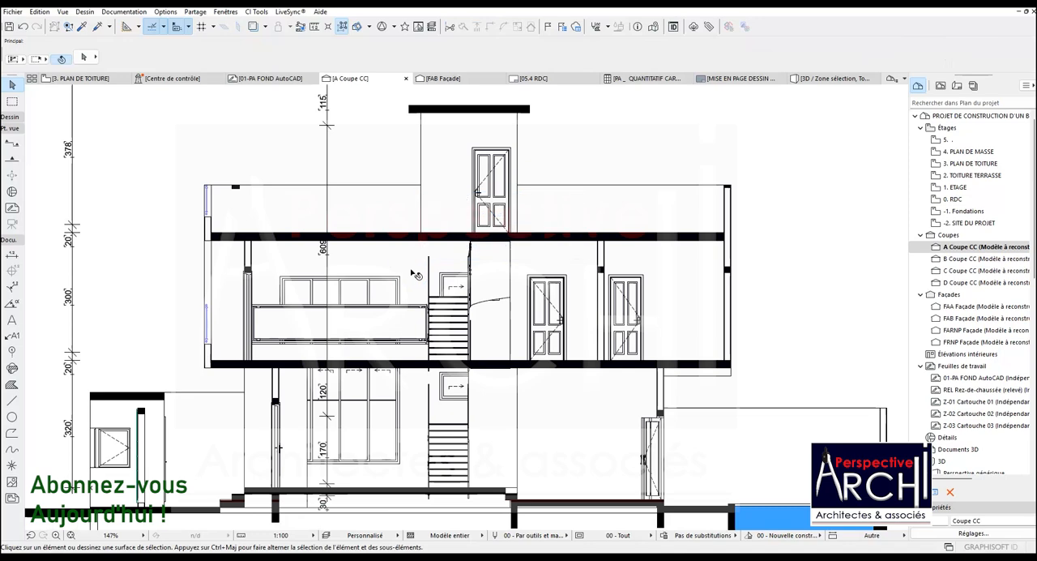
Move the stray solid fill from the terrace parapet's top line onto the left parapet wall, directly below its opening
scroll(427, 259, down, 2)
scroll(284, 222, up, 2)
scroll(286, 222, up, 3)
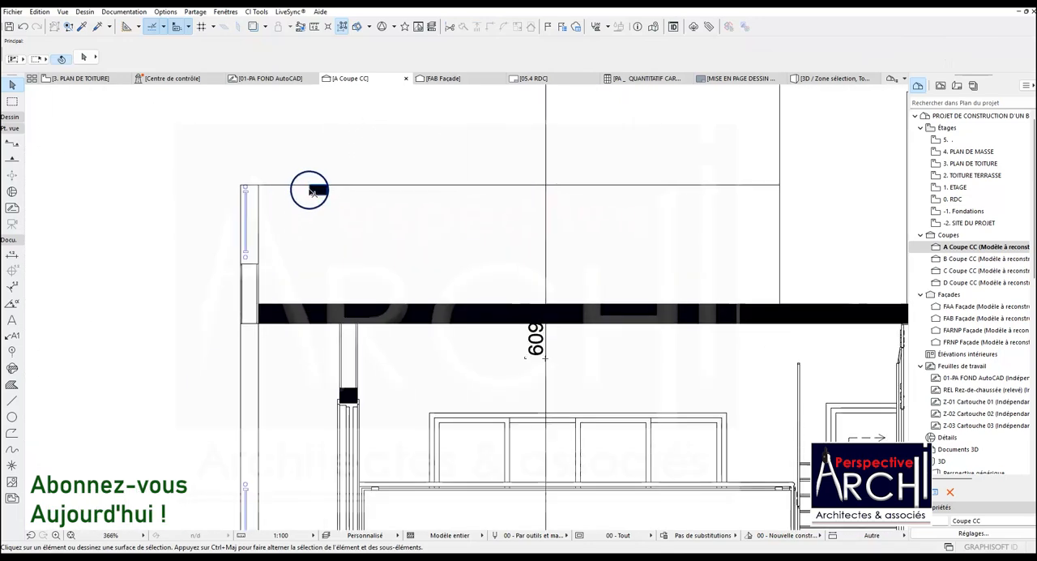
click(312, 191)
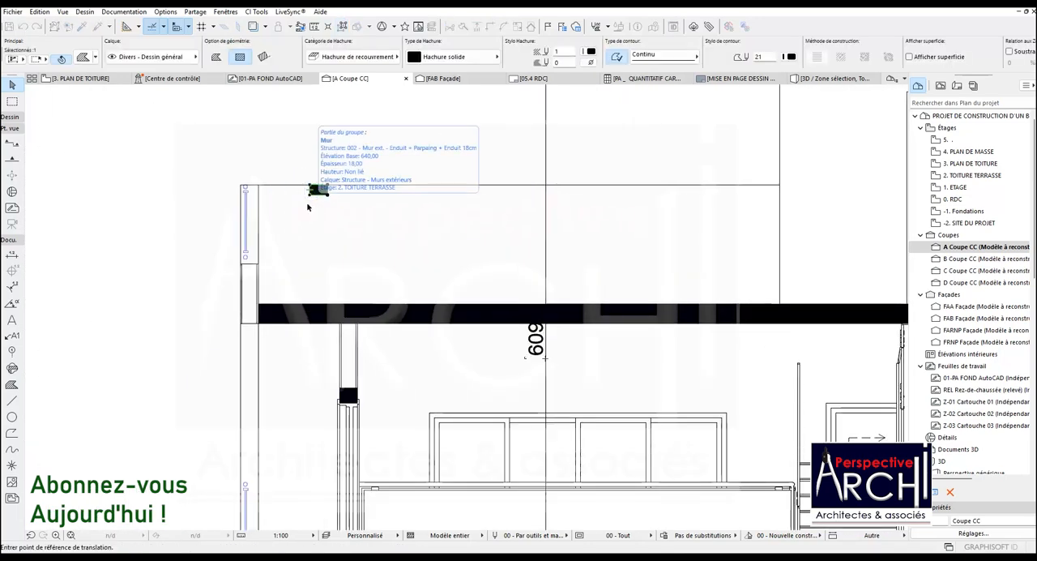
scroll(312, 194, up, 1)
key(ctrl+d)
click(310, 185)
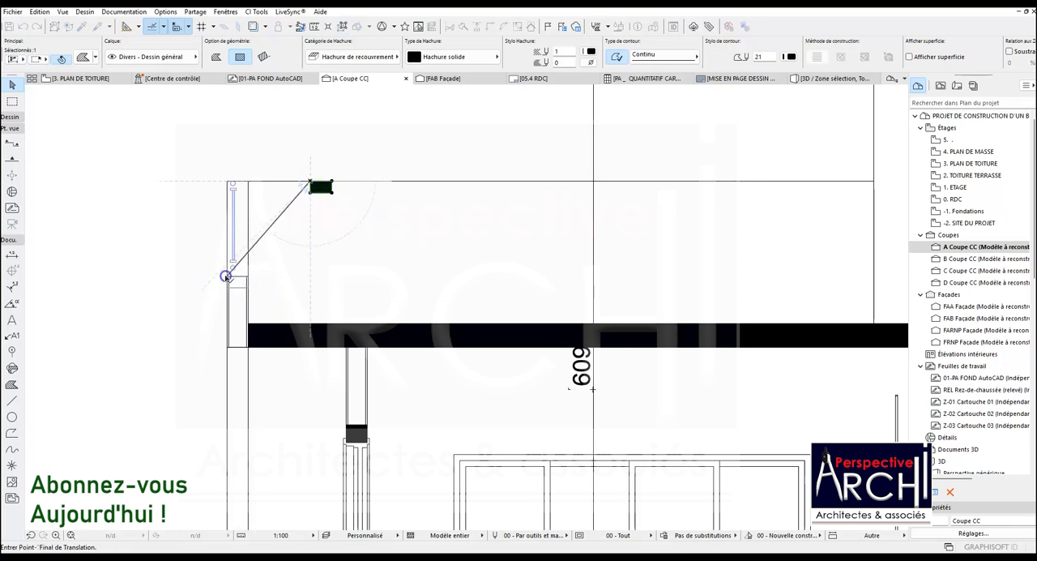
click(225, 277)
scroll(225, 267, down, 4)
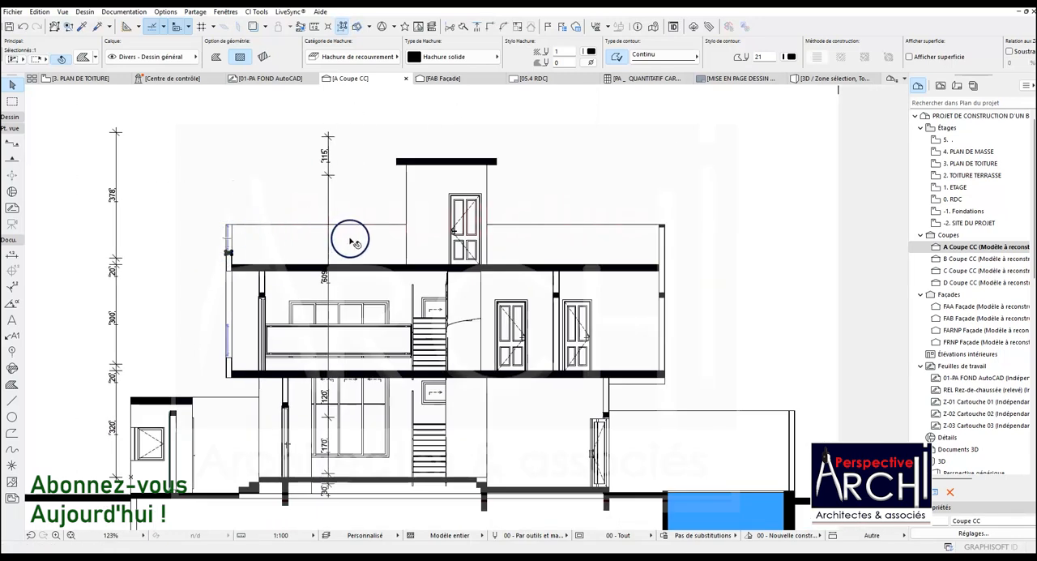
key(Escape)
Copy the solid lintel fill of the upper floor's left inner wall to the terrace slab's left end, inside the outer wall
scroll(268, 308, up, 2)
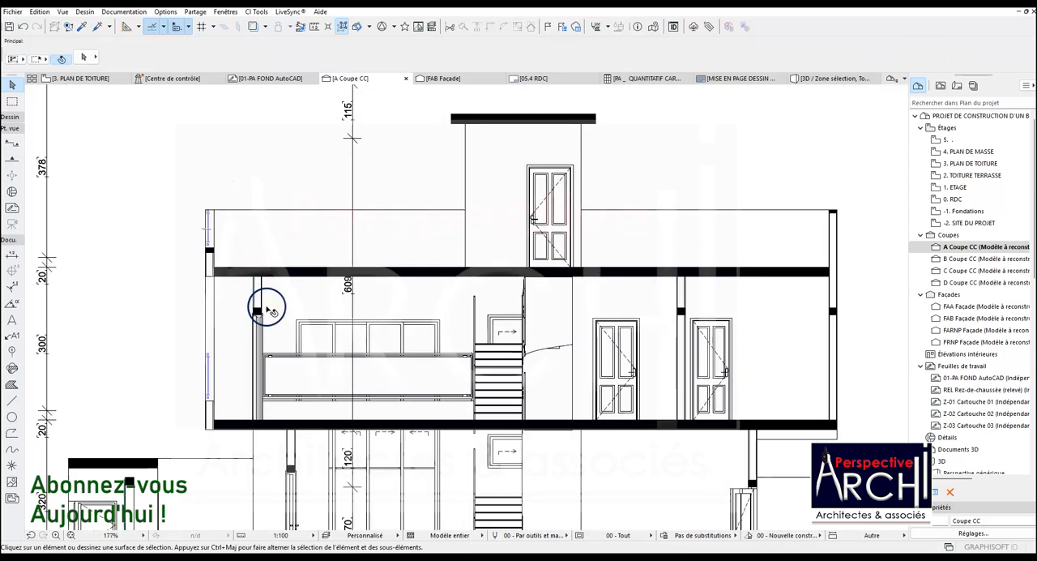
click(258, 310)
key(ctrl+shift+d)
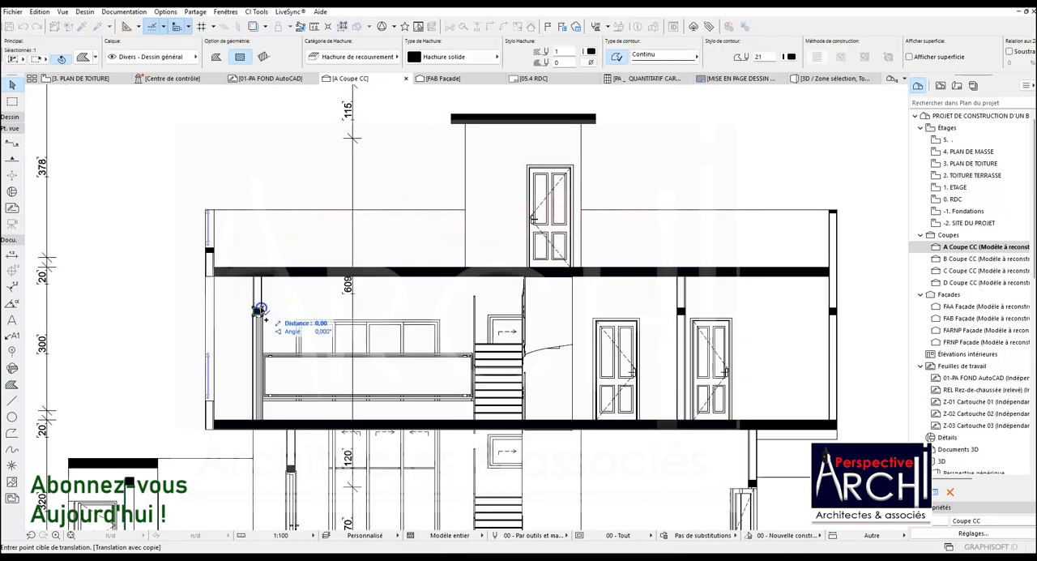
scroll(220, 276, up, 5)
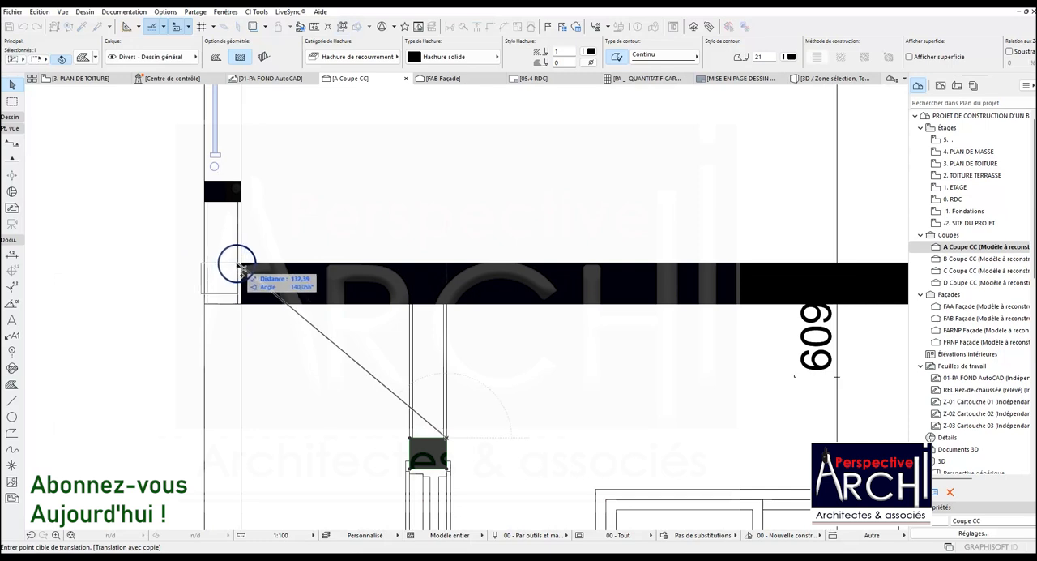
click(243, 271)
Stretch the copied fill's lower edge down to the underside of the terrace slab
click(224, 293)
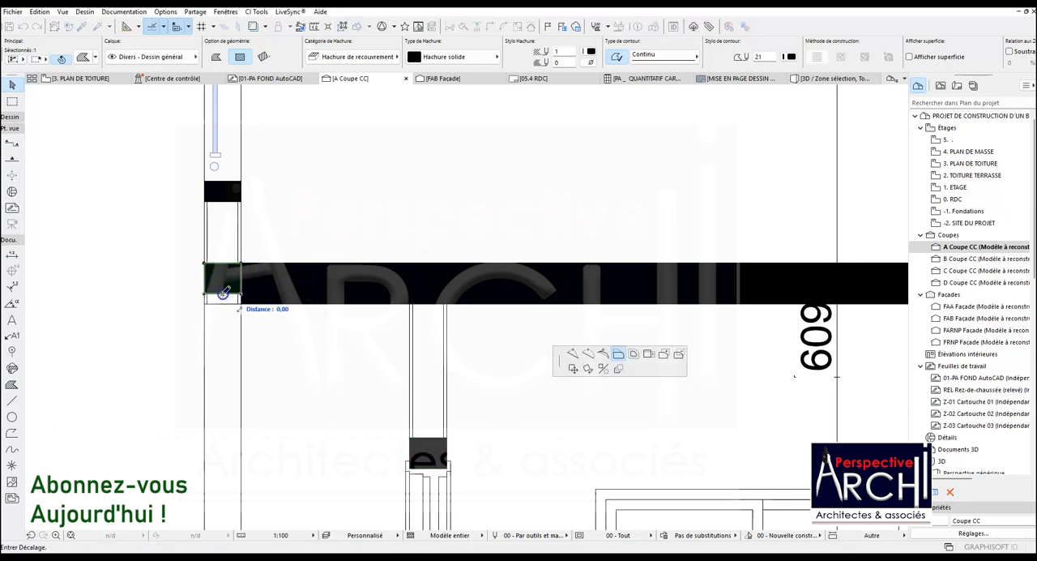
click(241, 299)
scroll(208, 301, down, 4)
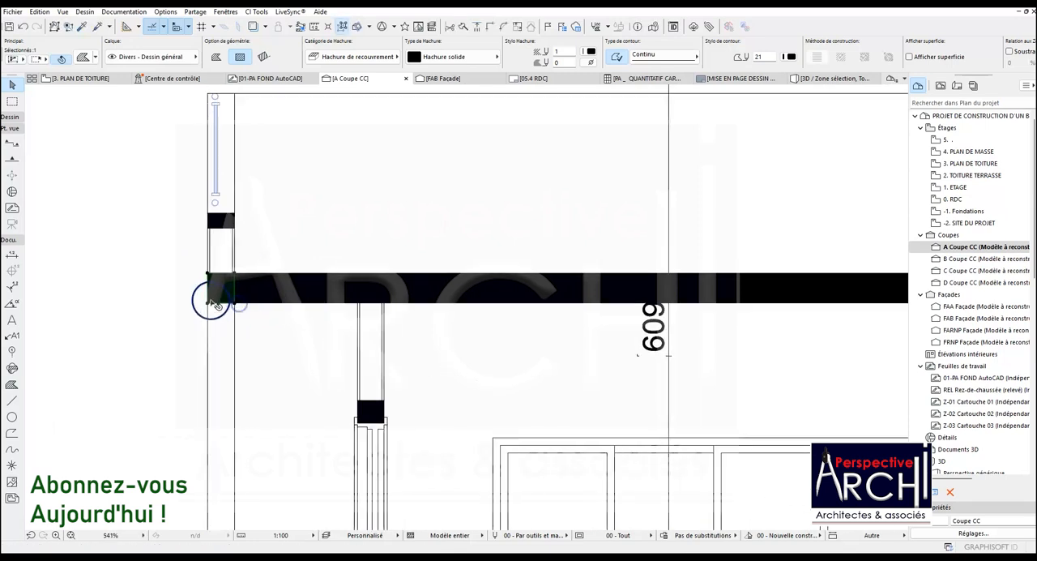
Copy the slab-depth fill to the terrace slab's right end, inside the right outer wall
key(ctrl+shift+d)
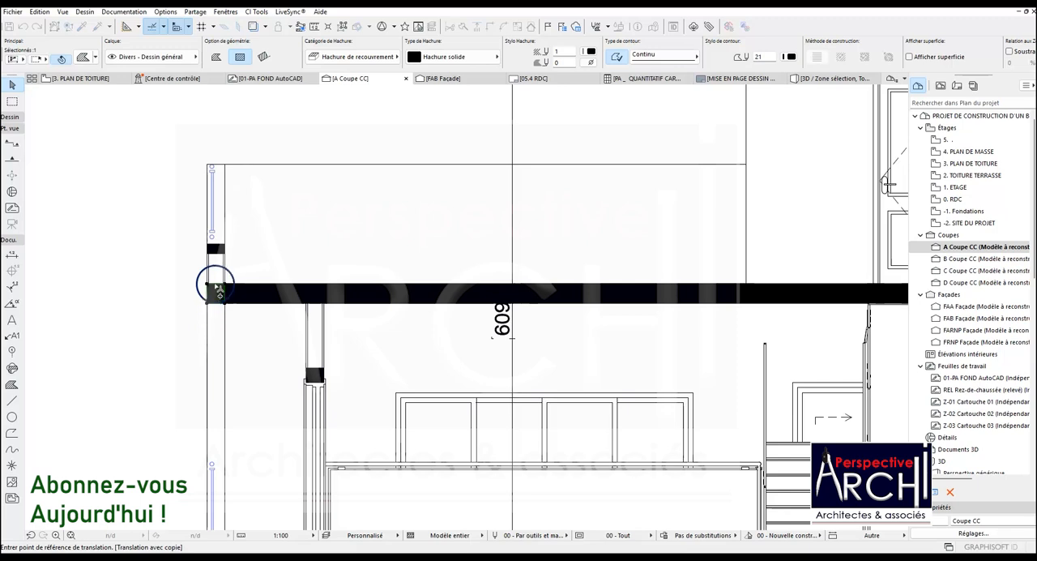
scroll(203, 300, down, 5)
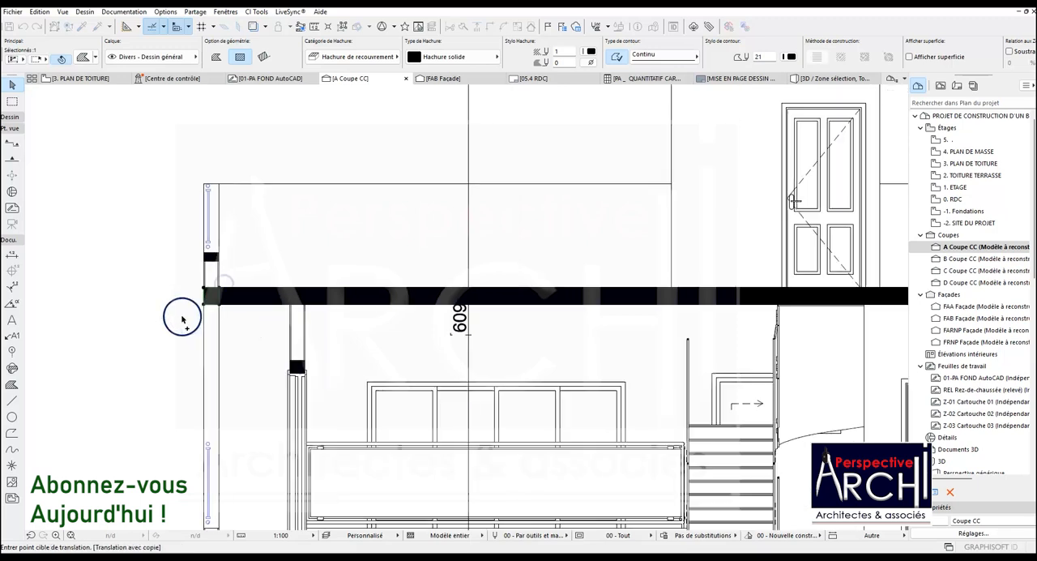
scroll(557, 310, up, 5)
scroll(555, 310, up, 3)
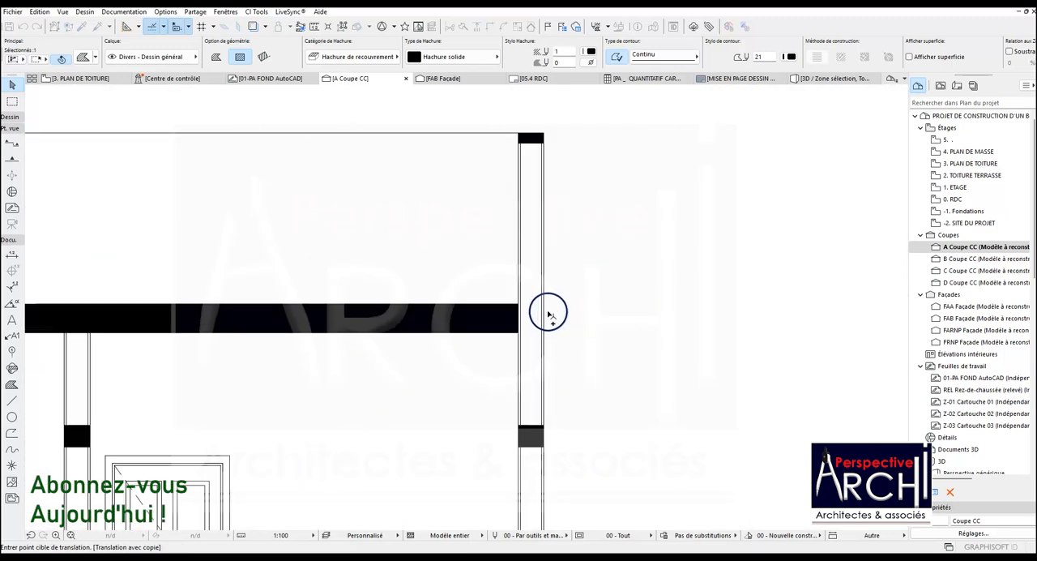
click(543, 305)
scroll(548, 289, down, 2)
scroll(547, 289, down, 4)
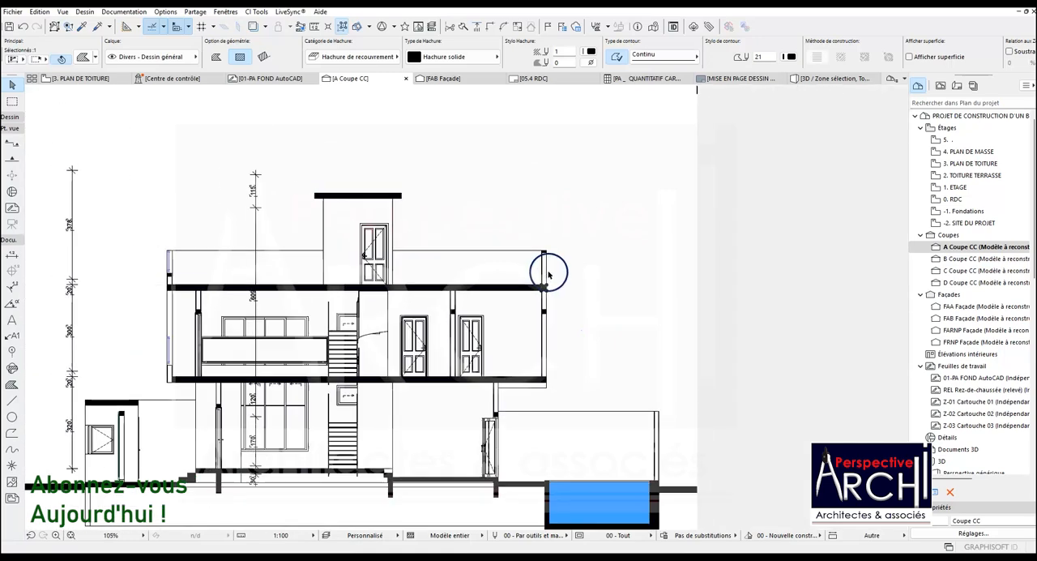
scroll(456, 294, down, 1)
scroll(456, 305, up, 4)
scroll(456, 304, down, 2)
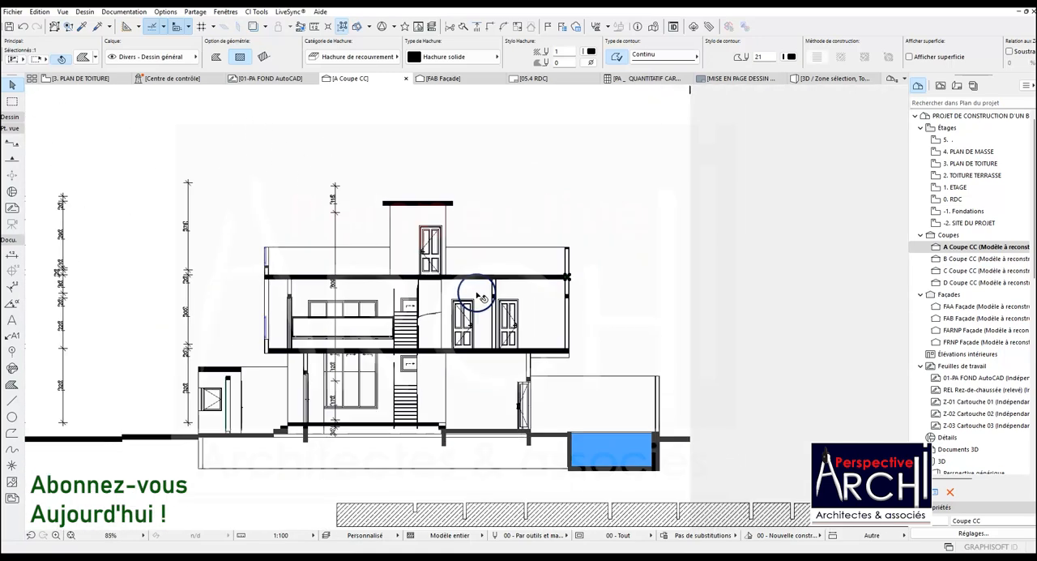
key(Escape)
Move the hatched ground fill under the house, aligning its first notch with the left foundation wall beneath the ground-floor slab
scroll(417, 324, down, 2)
scroll(416, 375, down, 1)
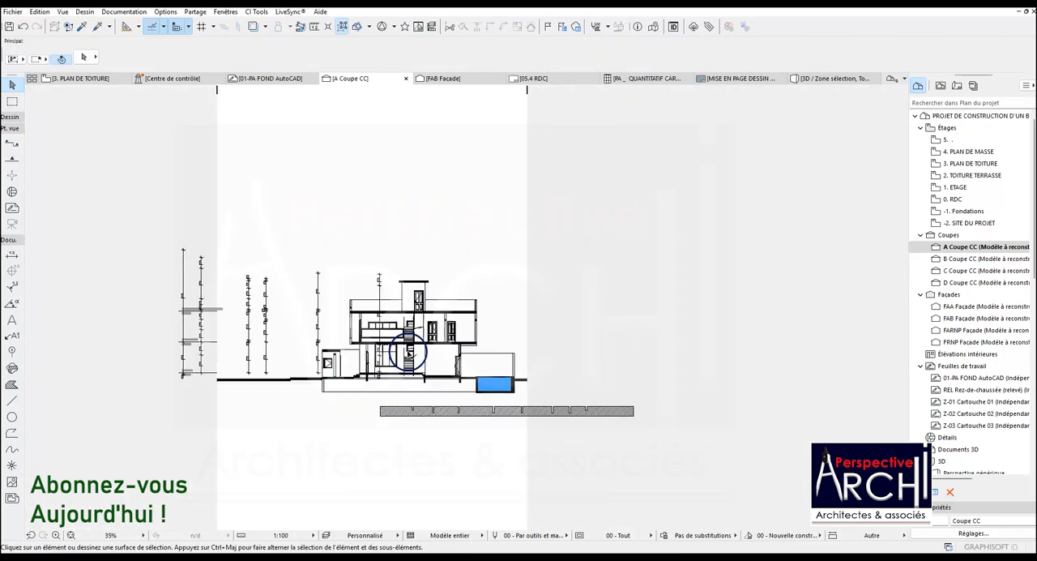
scroll(405, 405, up, 2)
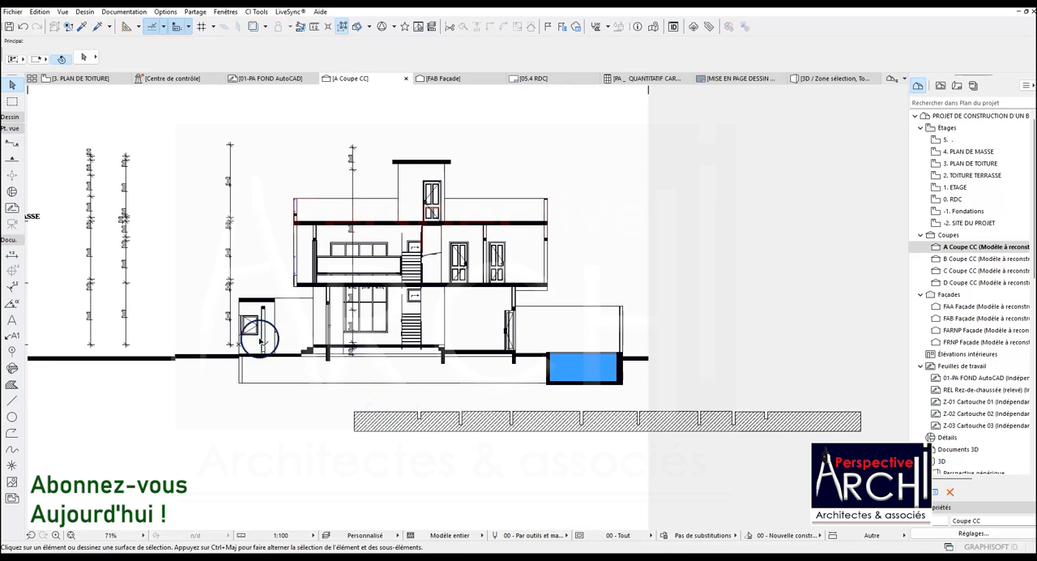
click(418, 417)
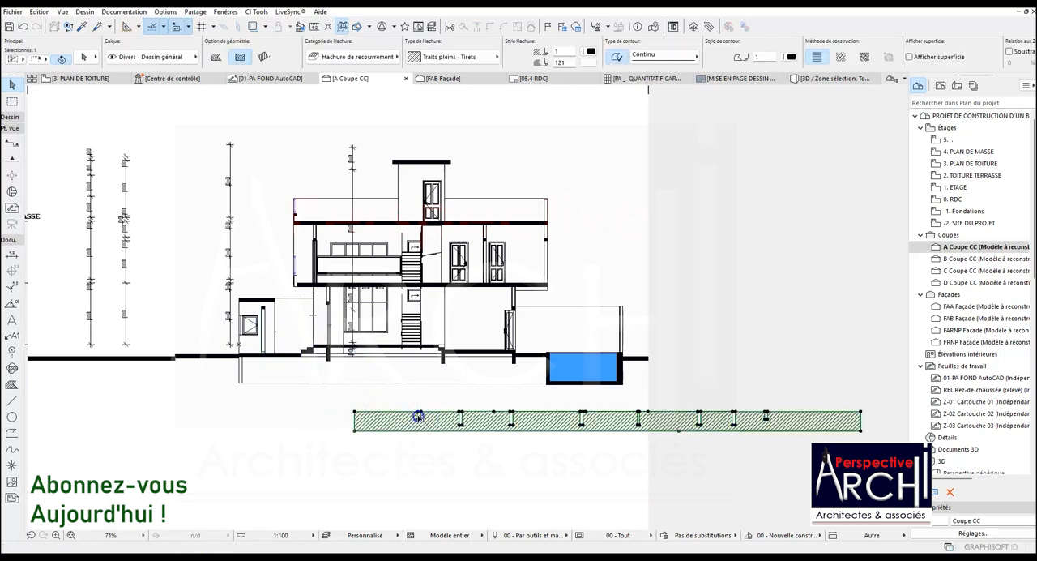
key(ctrl+d)
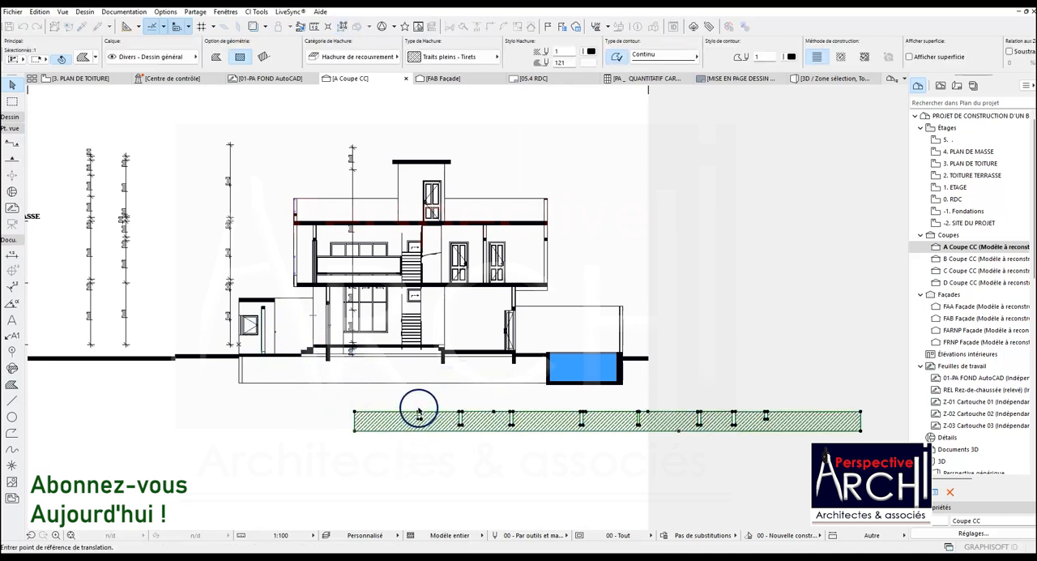
scroll(418, 413, up, 3)
click(429, 417)
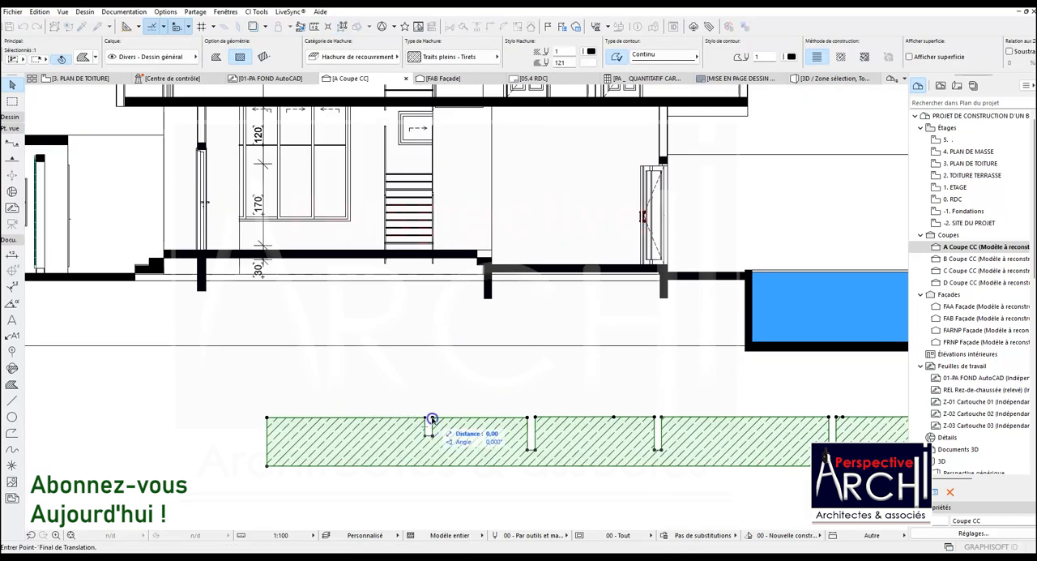
scroll(208, 268, up, 2)
click(209, 259)
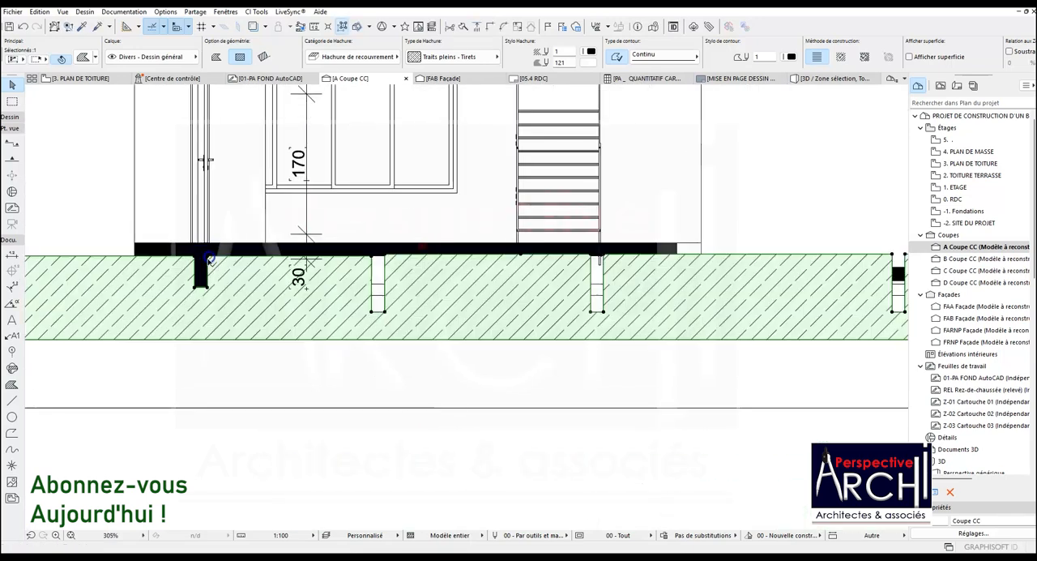
Lower the ground fill's top edge beneath the left entrance steps, and deepen its first notch to the foundation wall's base
scroll(207, 263, down, 5)
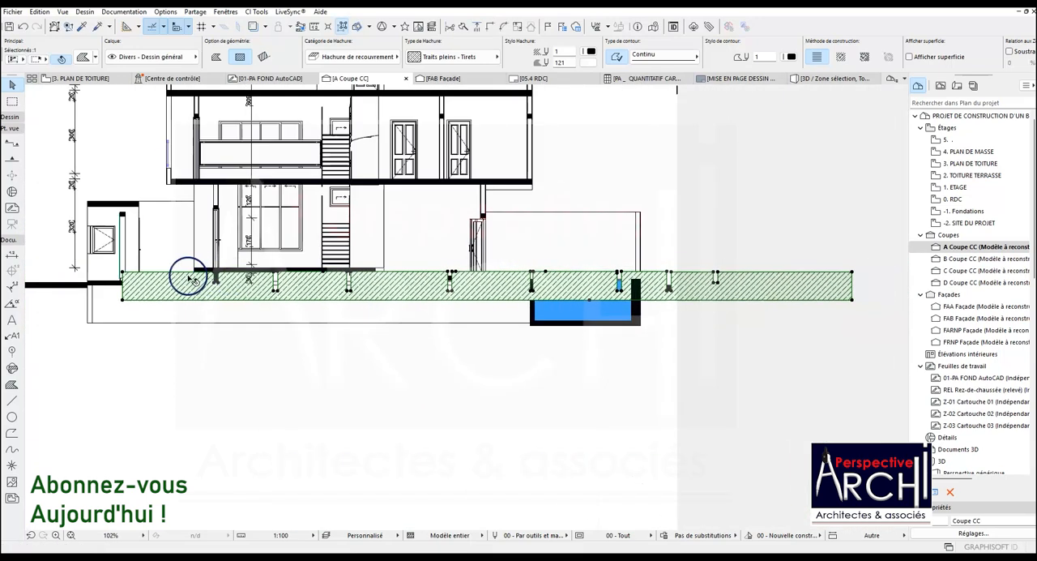
scroll(188, 278, up, 3)
click(172, 268)
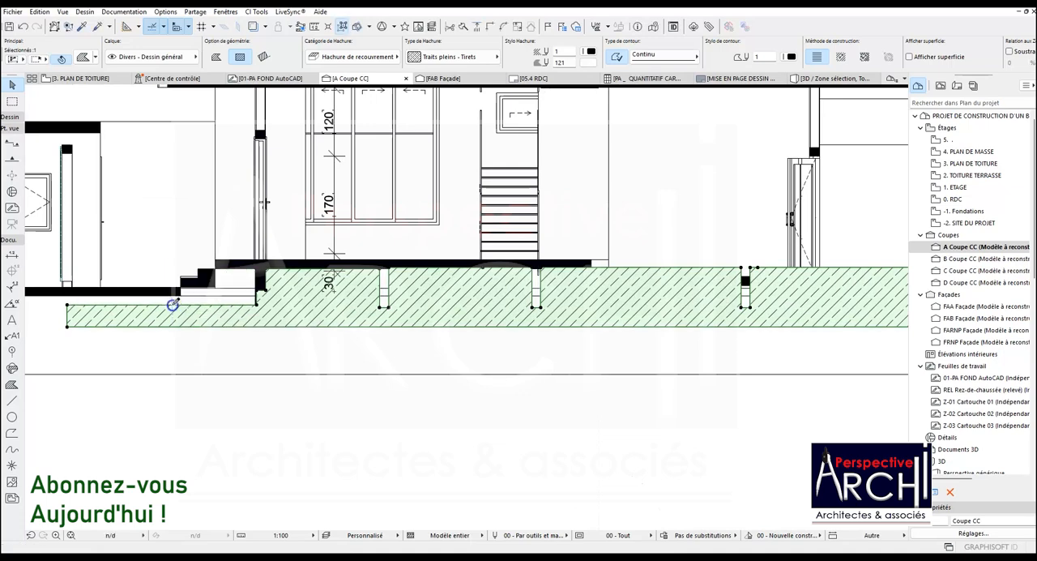
scroll(207, 306, up, 4)
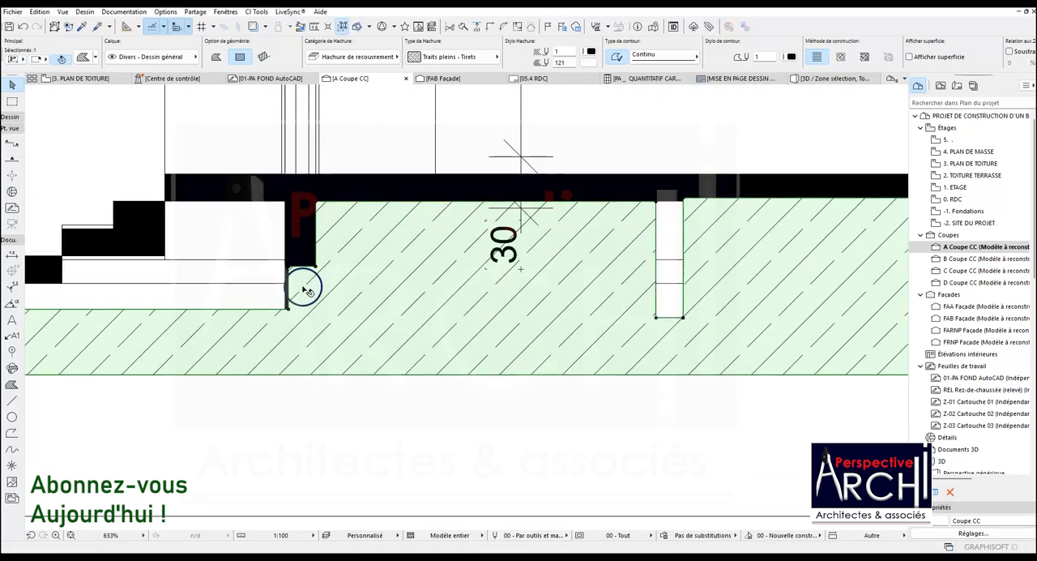
click(300, 268)
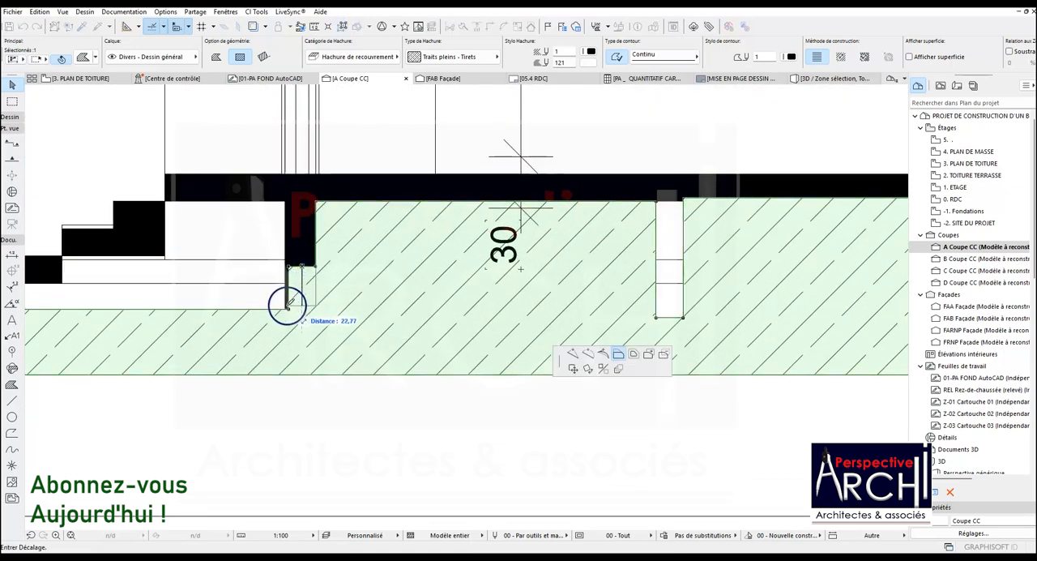
click(287, 304)
scroll(292, 295, down, 3)
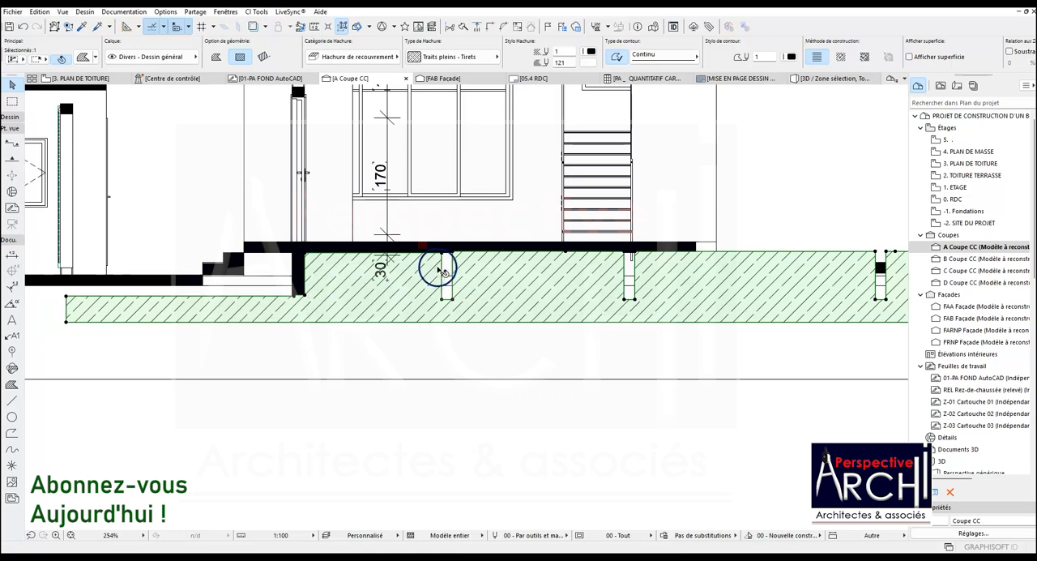
Lower the ground fill's top edge between its third and fourth notches to clear the interior step and the lower floor slab
scroll(448, 267, down, 3)
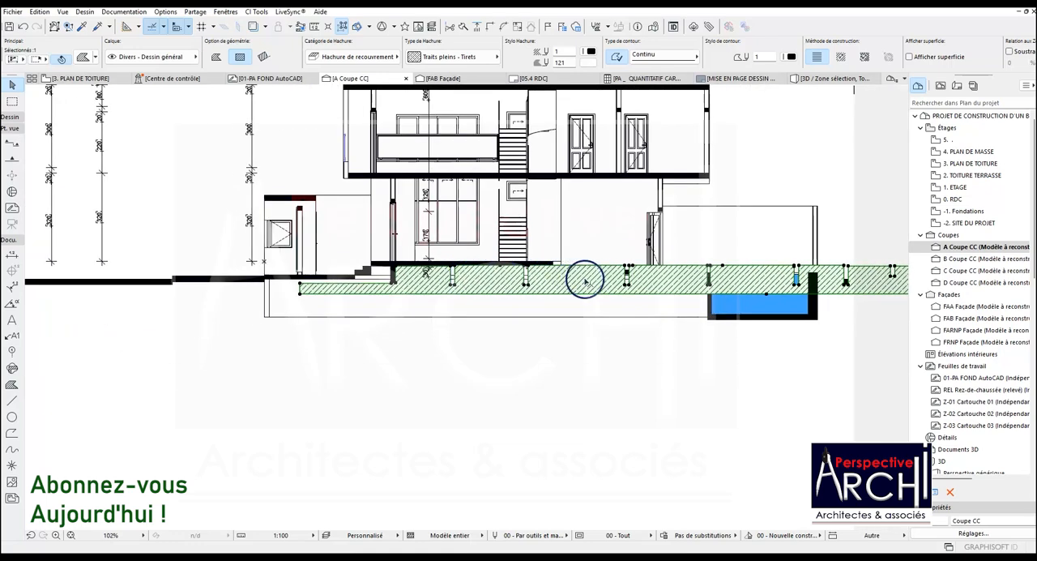
scroll(599, 273, up, 2)
click(608, 258)
click(607, 278)
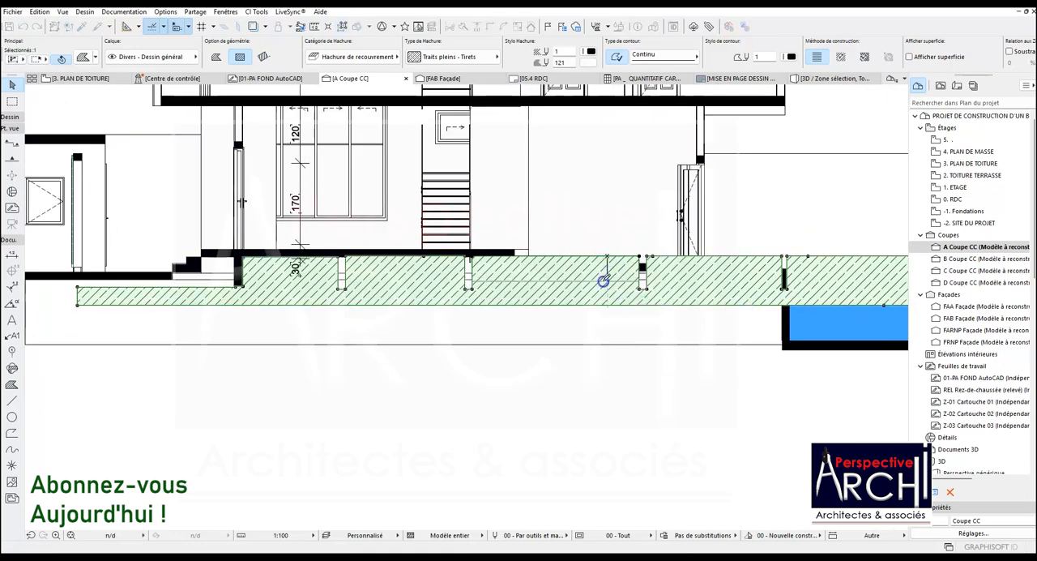
Shift the ground fill's notch side to the foundation wall below the interior step, and raise the adjoining edge to the lower slab's underside
scroll(596, 280, up, 2)
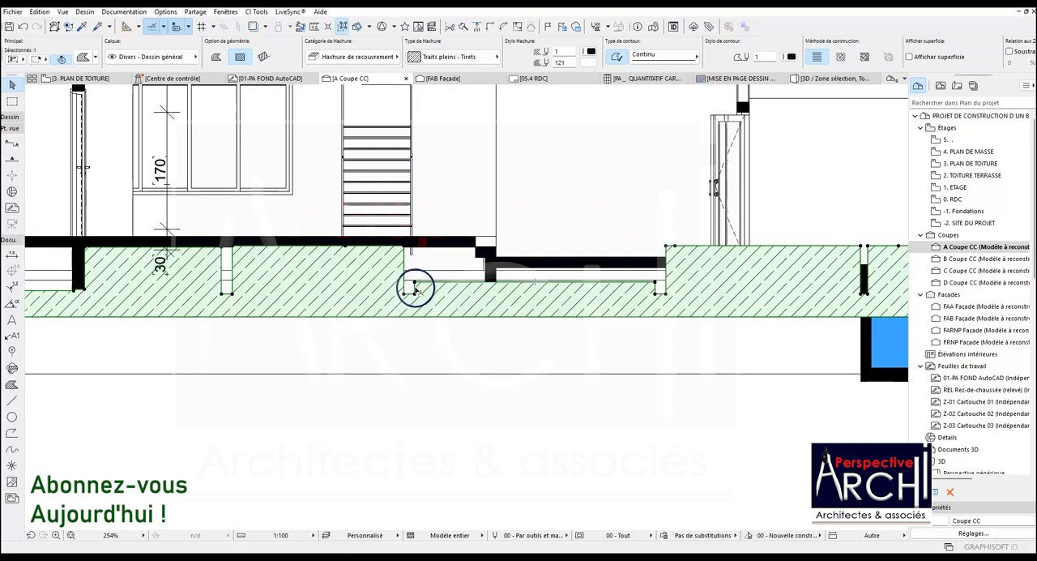
click(414, 288)
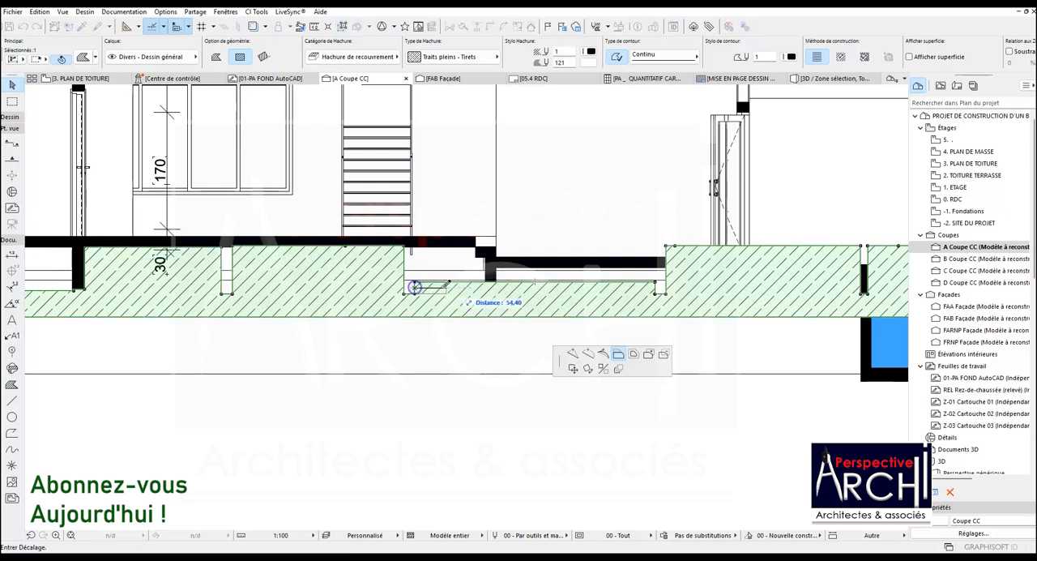
click(496, 276)
click(524, 283)
scroll(524, 283, up, 4)
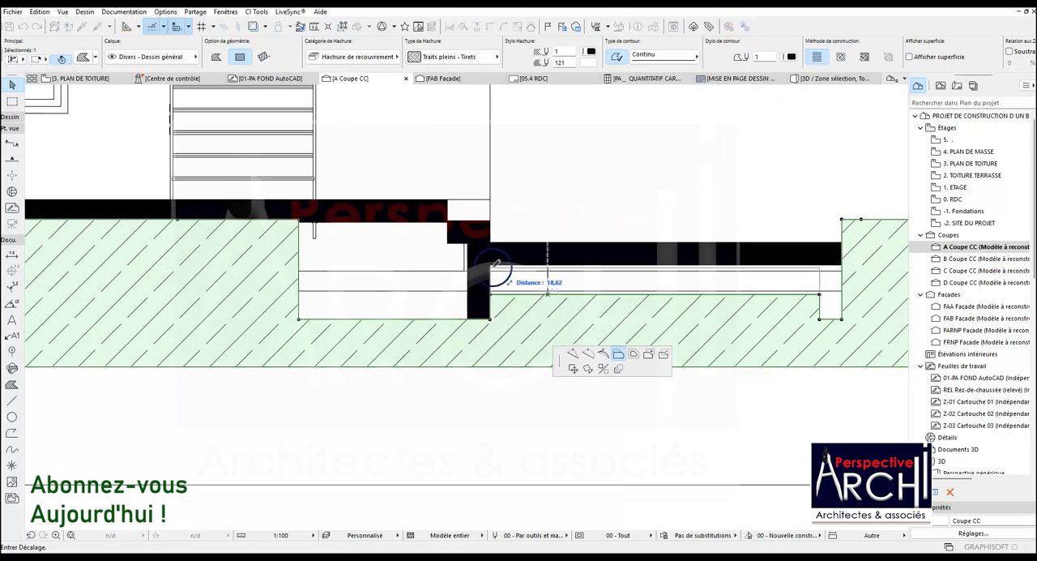
click(492, 265)
scroll(461, 296, down, 8)
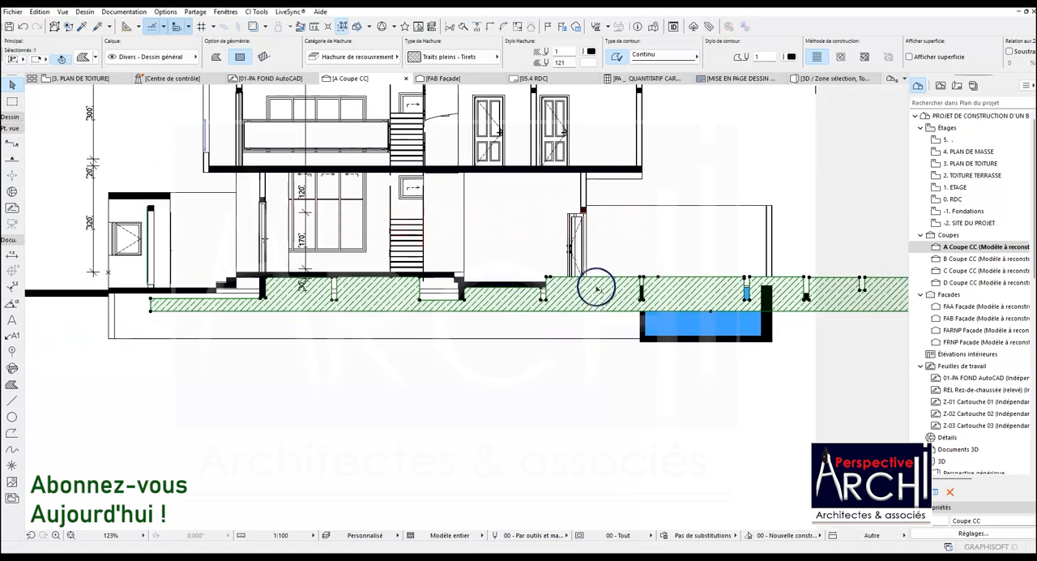
Deepen the ground fill's lower edge below the pool, and extend the deepened part leftward past the pool's left wall
scroll(735, 288, down, 2)
scroll(744, 295, up, 5)
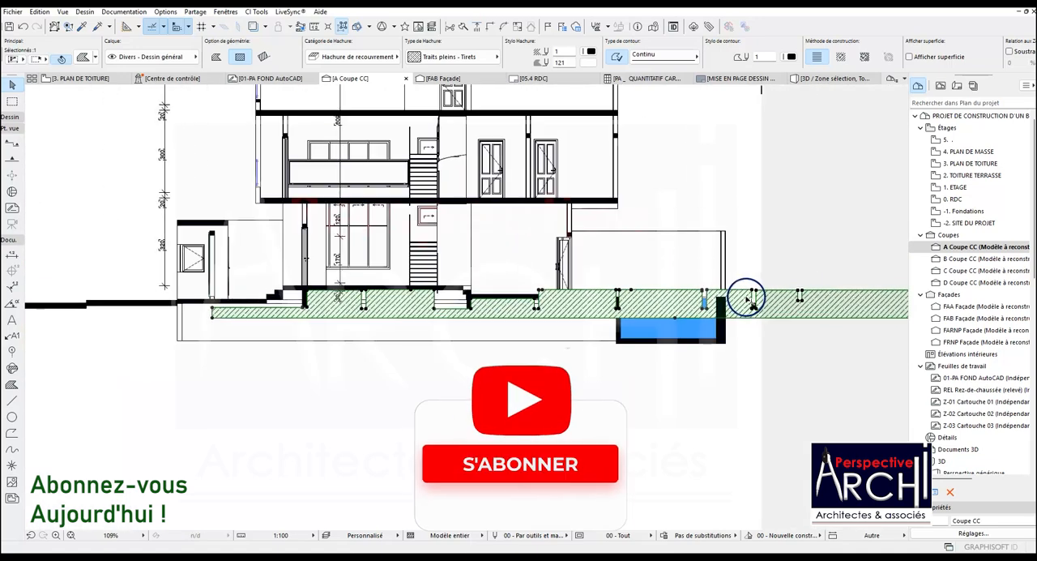
click(663, 340)
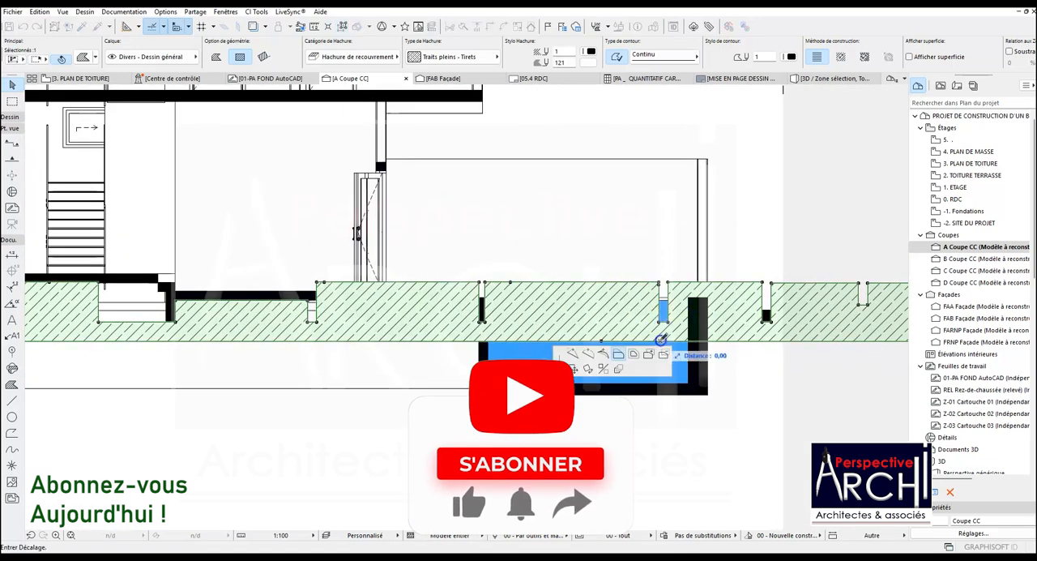
click(705, 431)
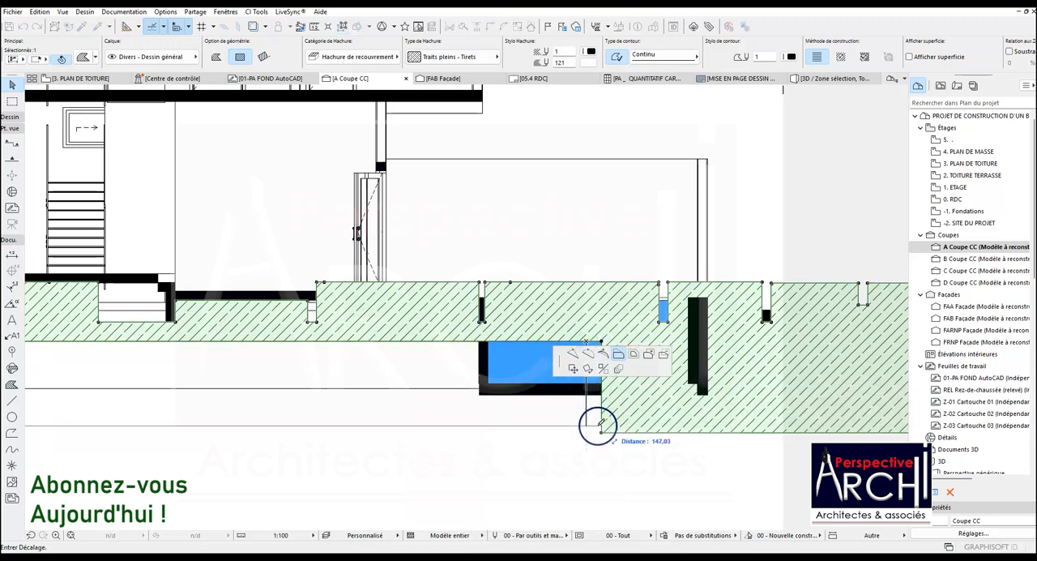
click(593, 420)
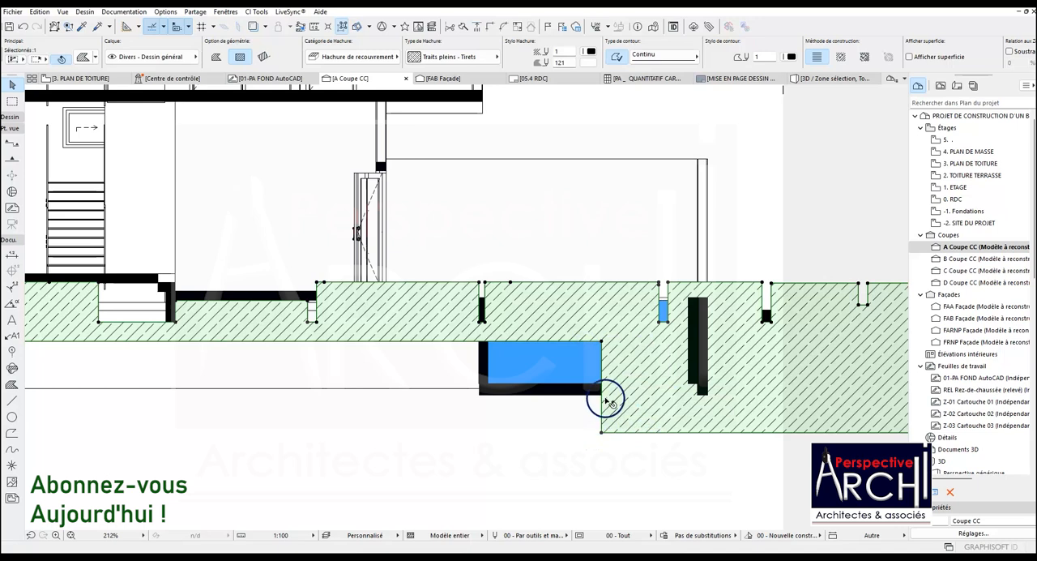
click(601, 398)
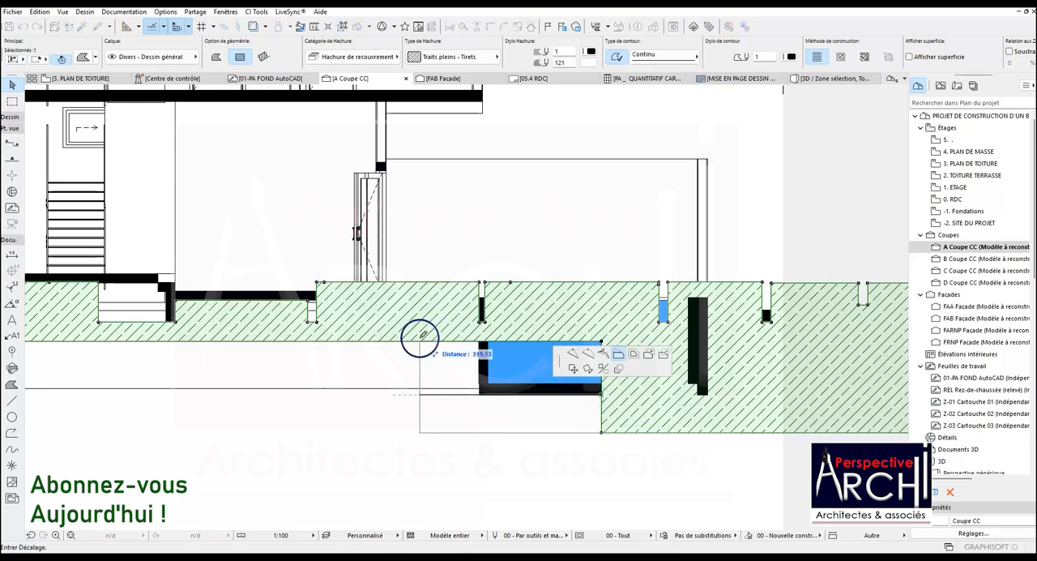
click(396, 341)
Cut the ground fill out of the pool by lowering its top edge to the underside of the pool's bottom slab
scroll(401, 348, down, 2)
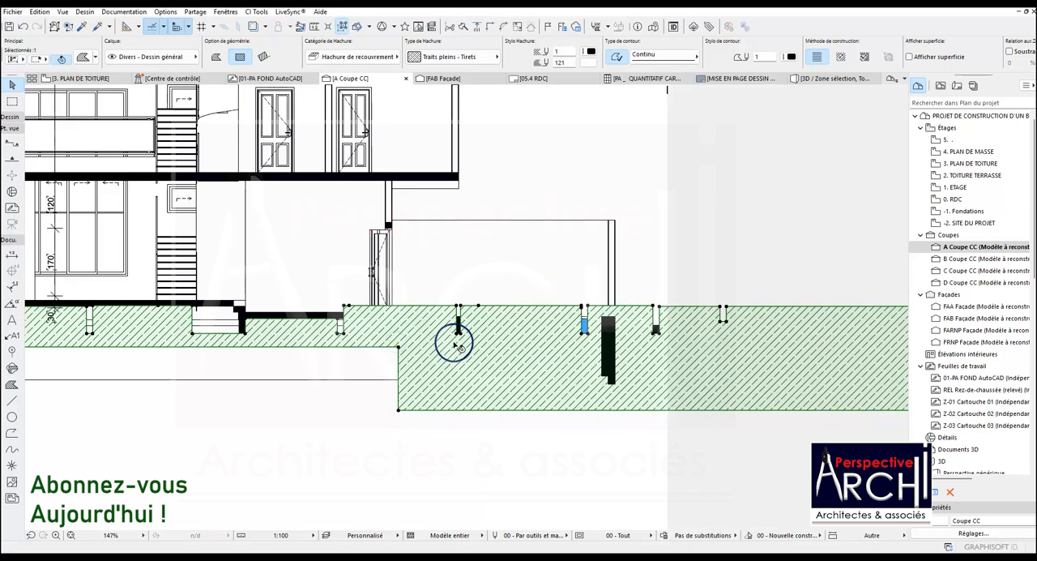
click(502, 308)
click(495, 373)
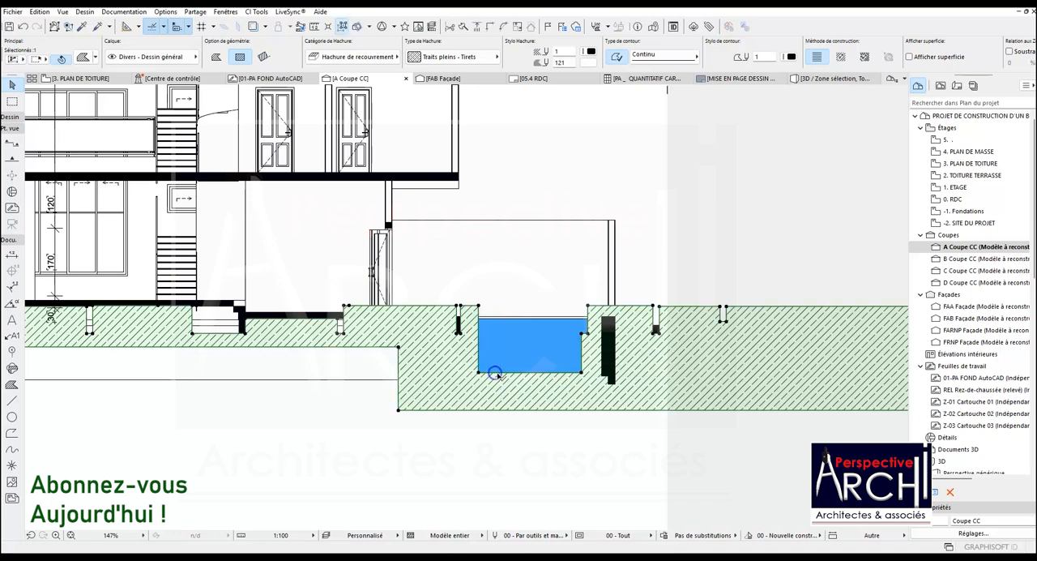
click(508, 373)
click(507, 394)
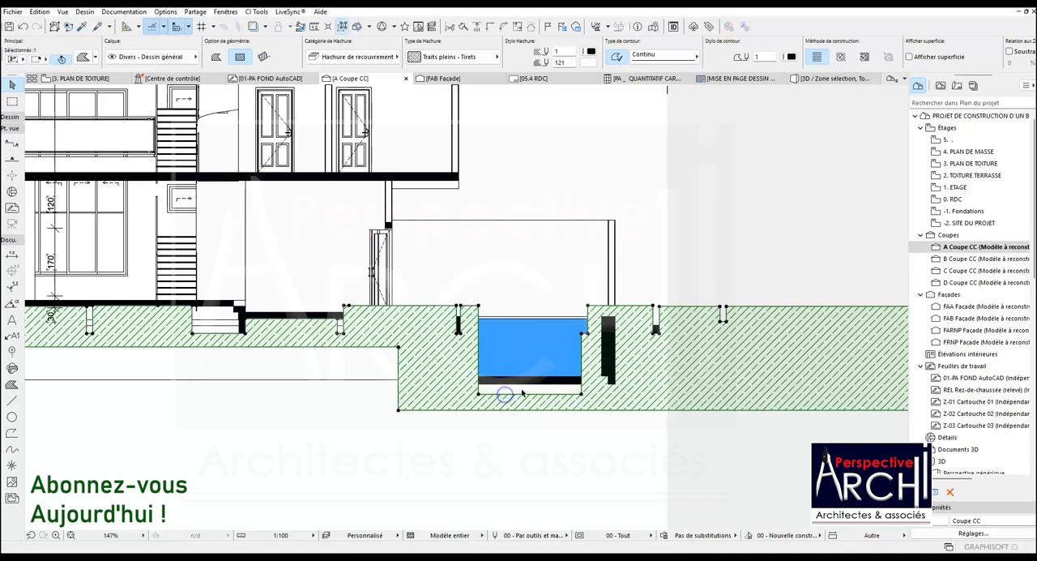
scroll(602, 390, up, 2)
click(577, 393)
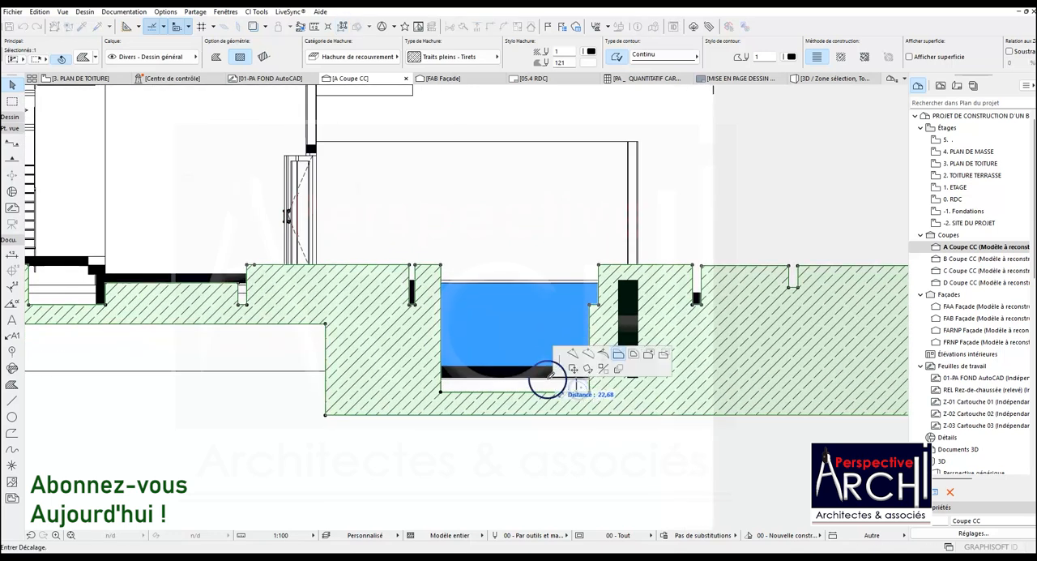
click(509, 382)
Lower the ground fill's edge over the pool's right wall to the pool's base, and remove the leftover hatched strip inside the pool
scroll(606, 351, up, 2)
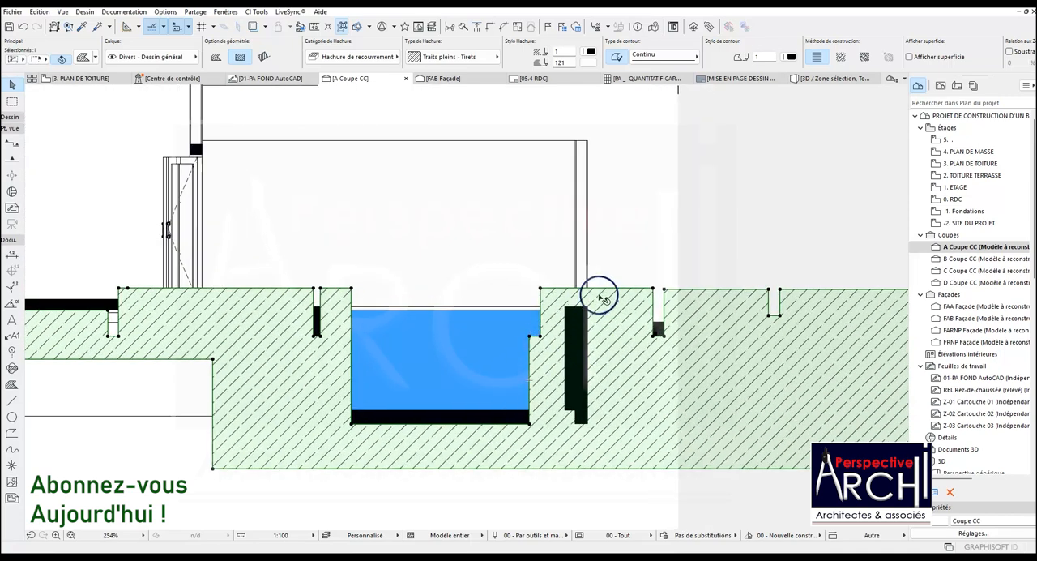
click(607, 290)
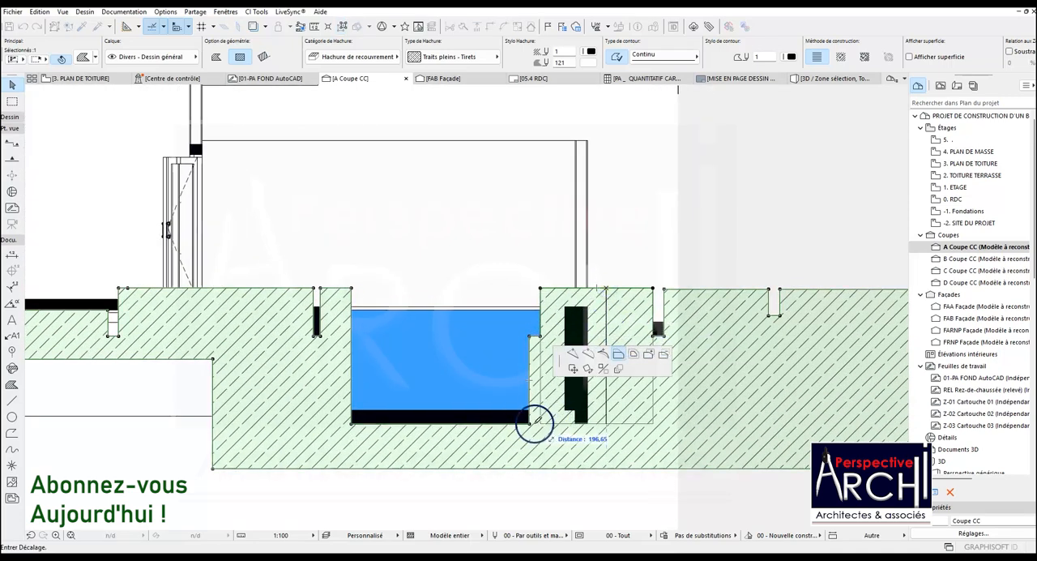
click(529, 422)
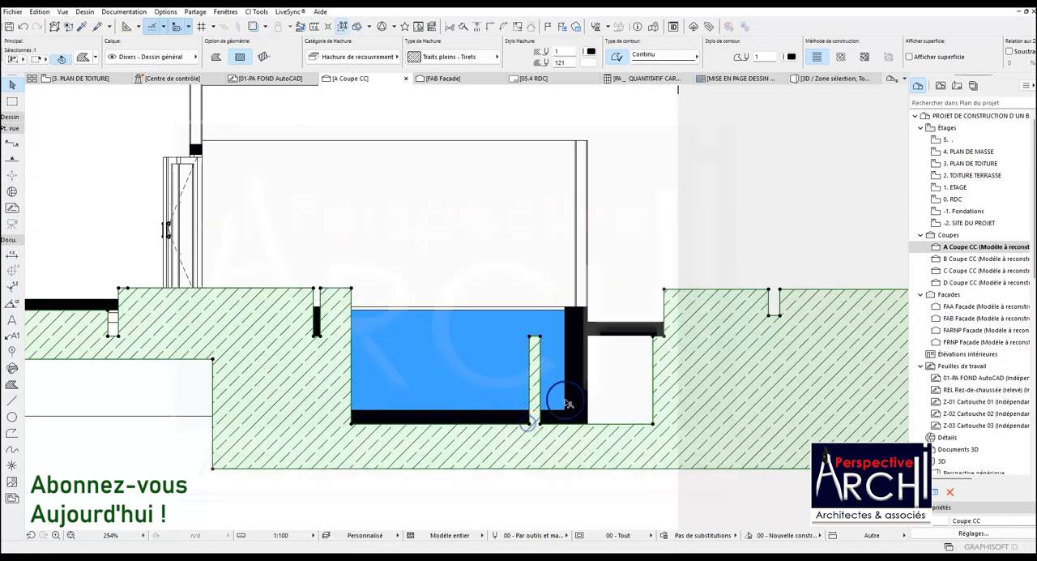
click(532, 353)
click(540, 357)
Extend the ground fill sideways to the outer face of the pool's right wall, beneath the exterior slab
click(598, 375)
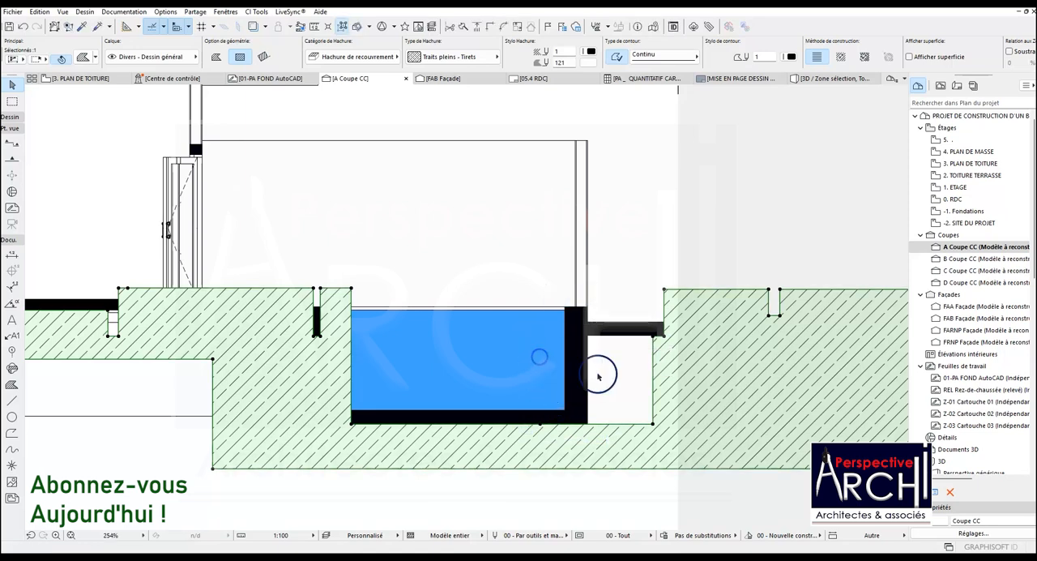
click(655, 365)
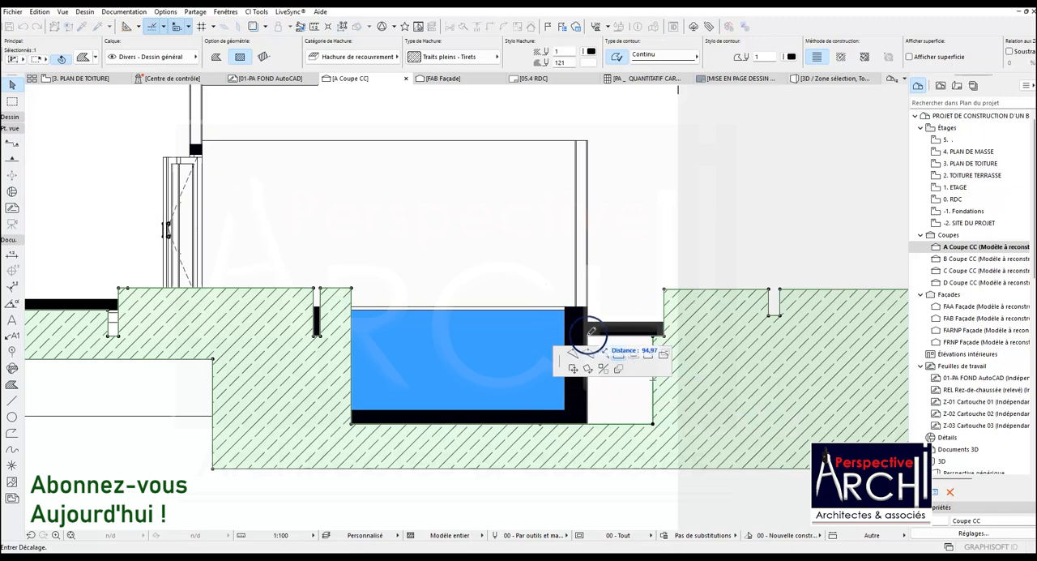
click(592, 332)
Lower the two remaining raised top edges of the ground fill beyond the pool to about the exterior slab's level
scroll(656, 347, down, 3)
click(648, 329)
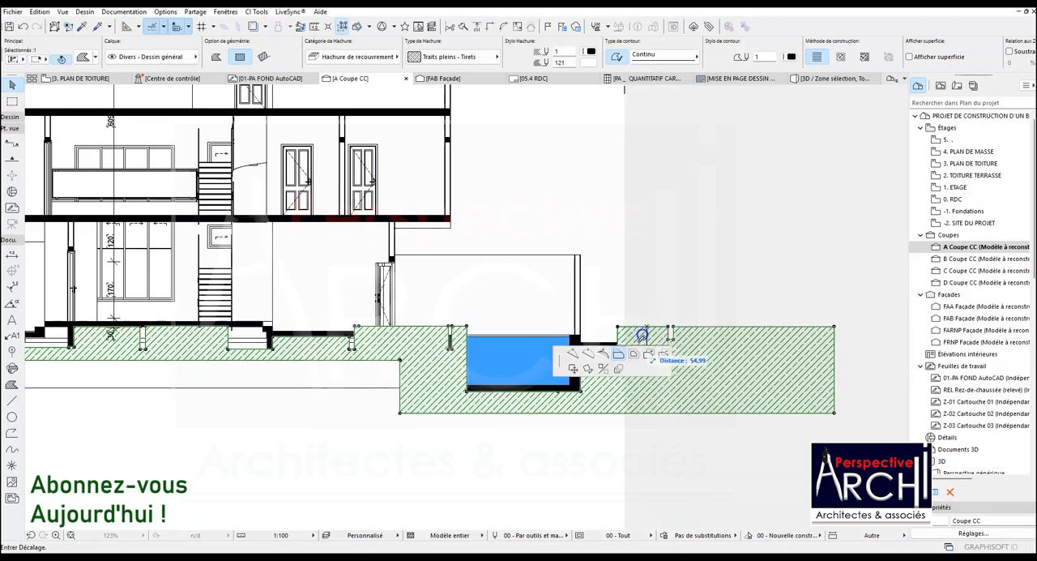
scroll(607, 341, down, 5)
scroll(603, 314, up, 5)
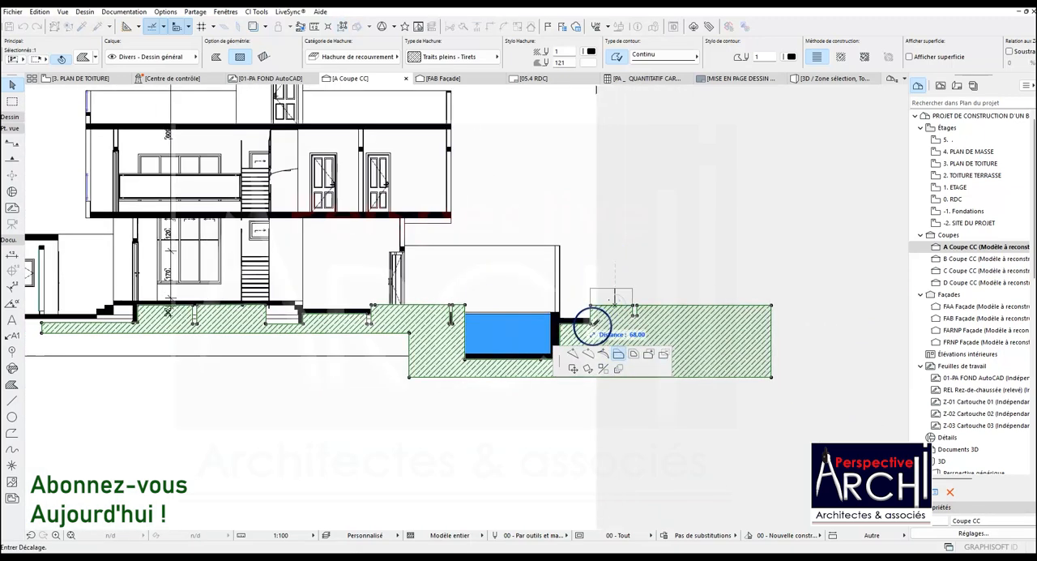
click(640, 312)
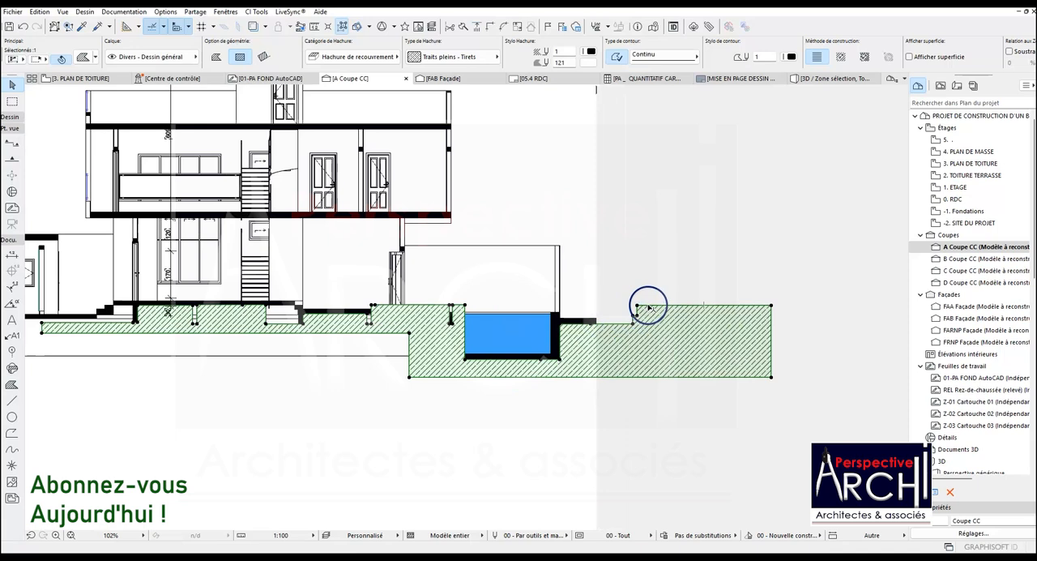
click(648, 306)
click(633, 320)
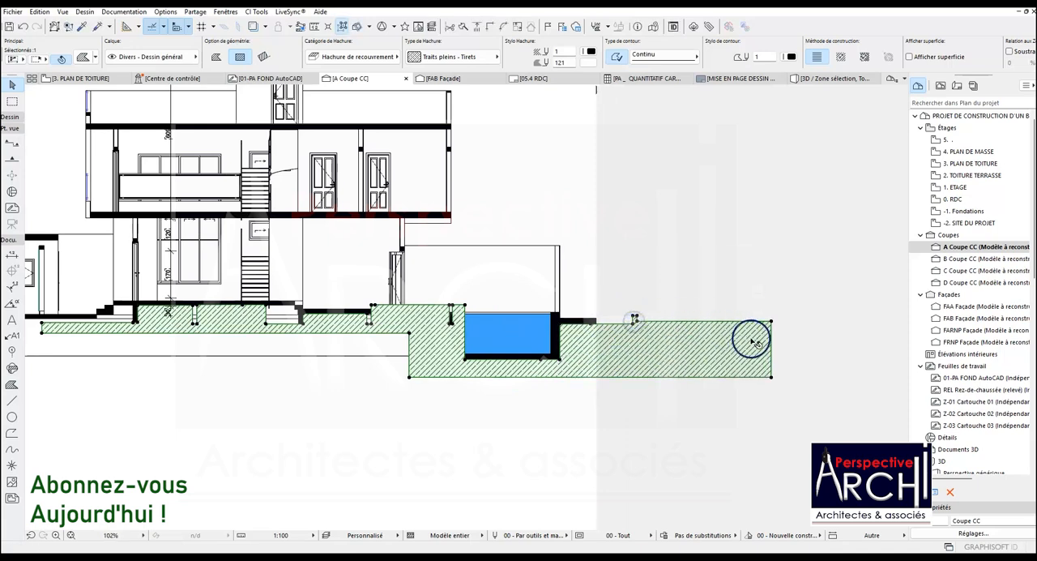
Shorten the ground fill beyond the pool to the small isolated hatched piece, and remove that leftover piece
click(665, 322)
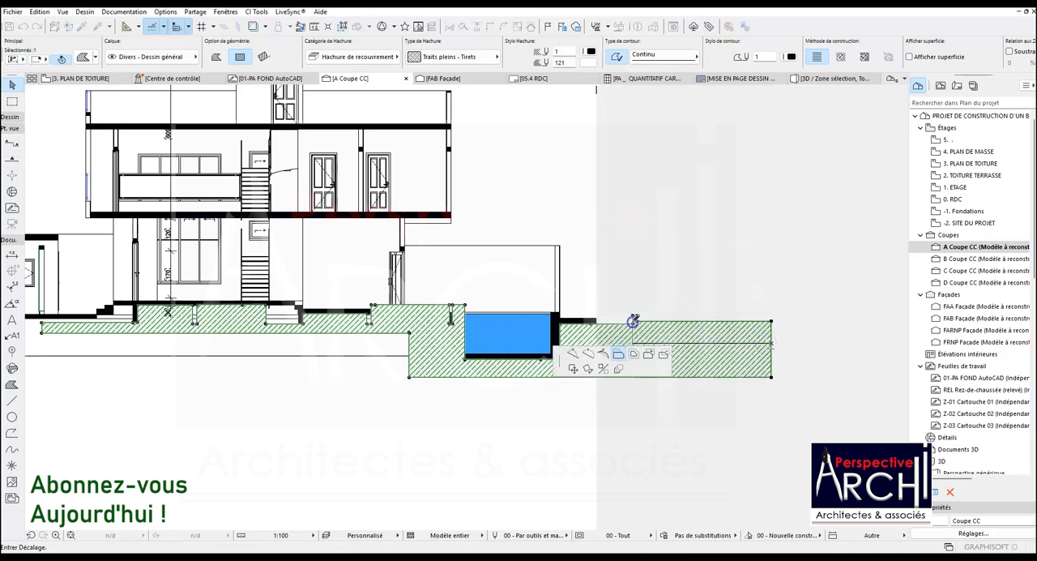
click(633, 321)
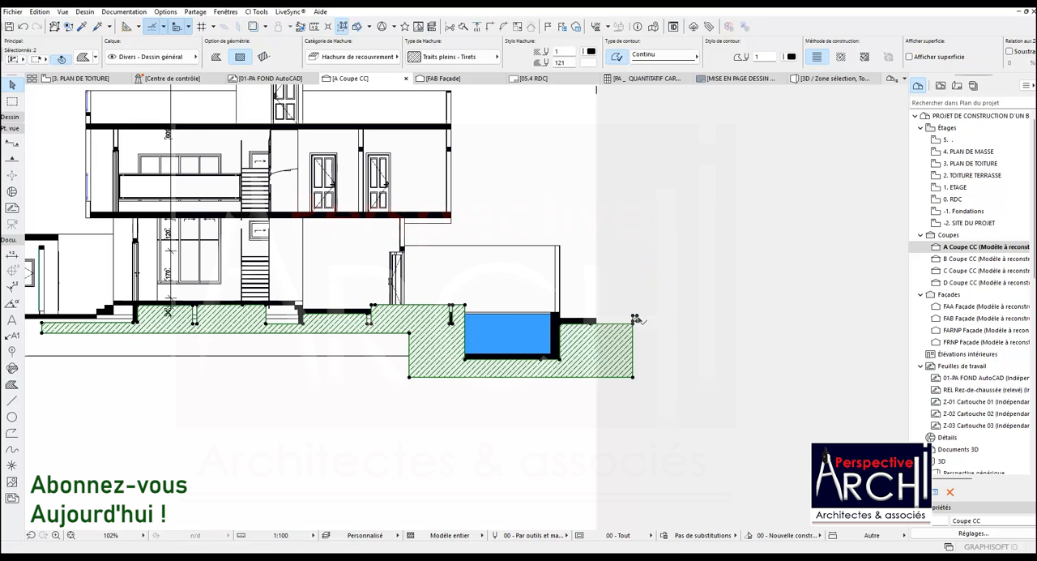
key(Escape)
click(637, 318)
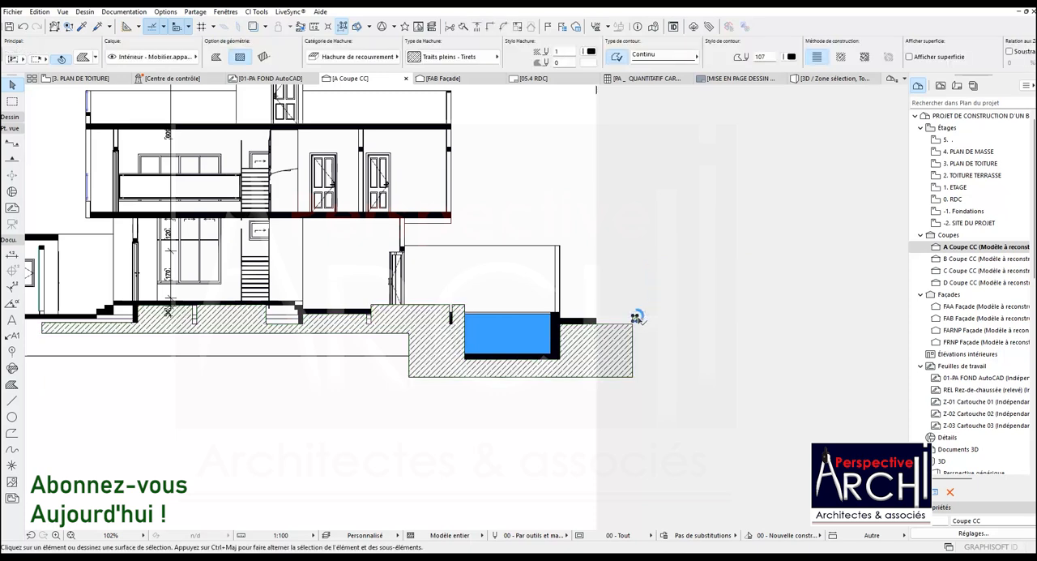
Fit the ground fill's vertical edge on the house side of the pool to the outer face of the pool wall
click(448, 323)
scroll(449, 322, up, 3)
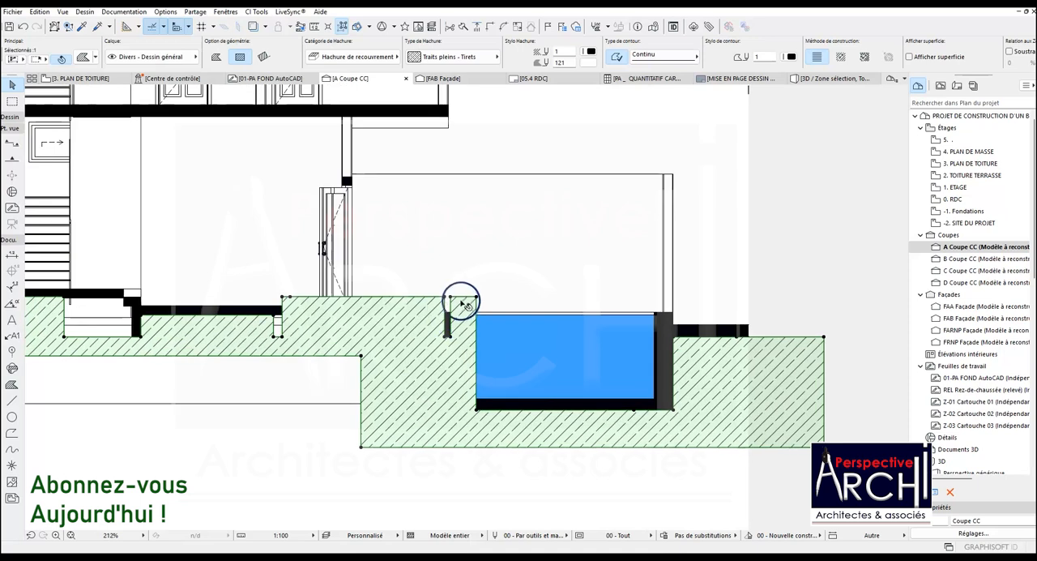
click(474, 335)
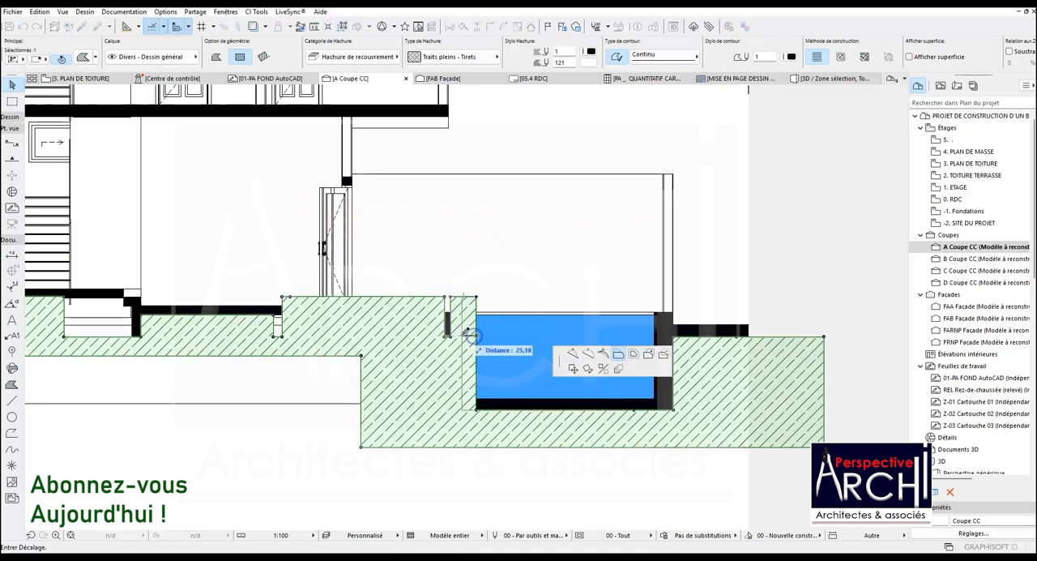
click(462, 334)
click(462, 329)
click(436, 325)
scroll(451, 316, up, 1)
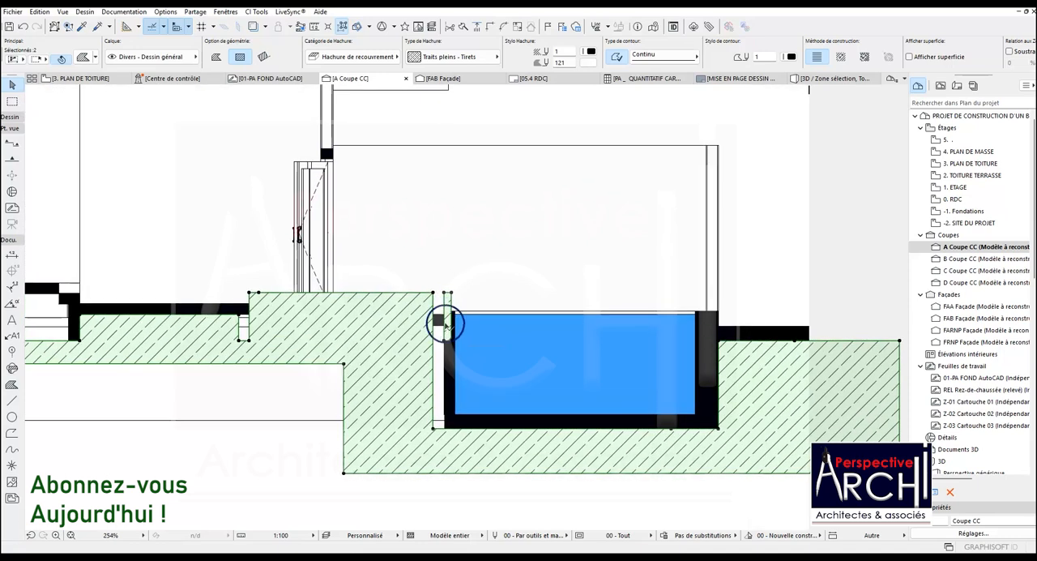
click(436, 344)
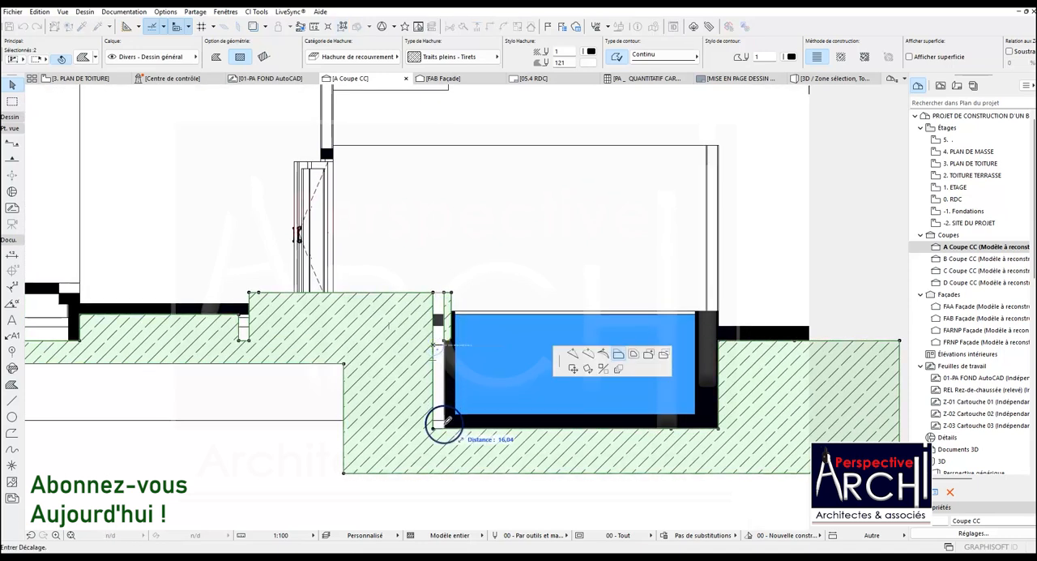
click(449, 382)
Lower the ground fill's raised top edge between the house and the pool to about the foundation wall's base
click(421, 302)
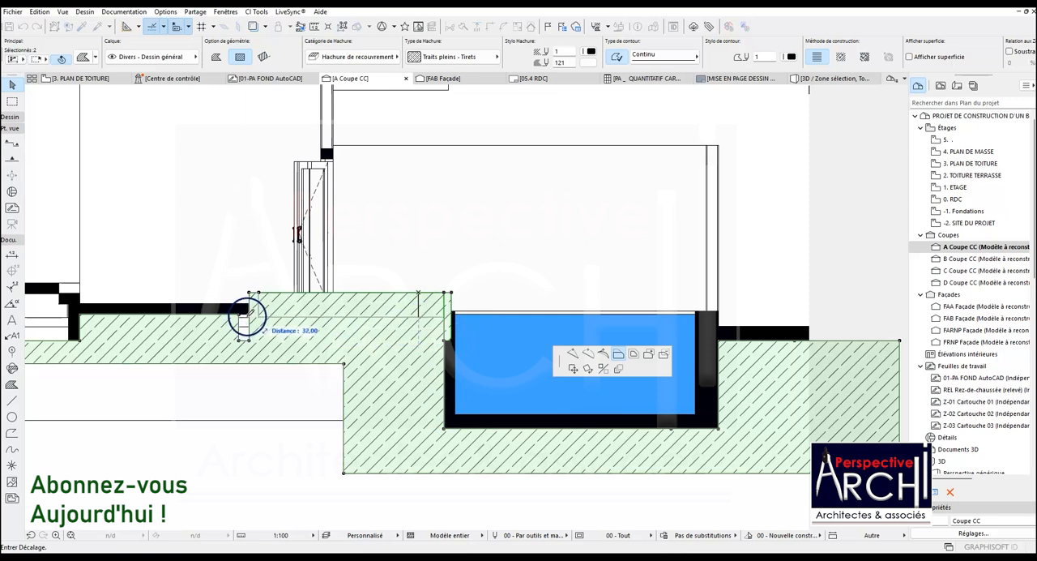
click(249, 314)
scroll(300, 319, up, 2)
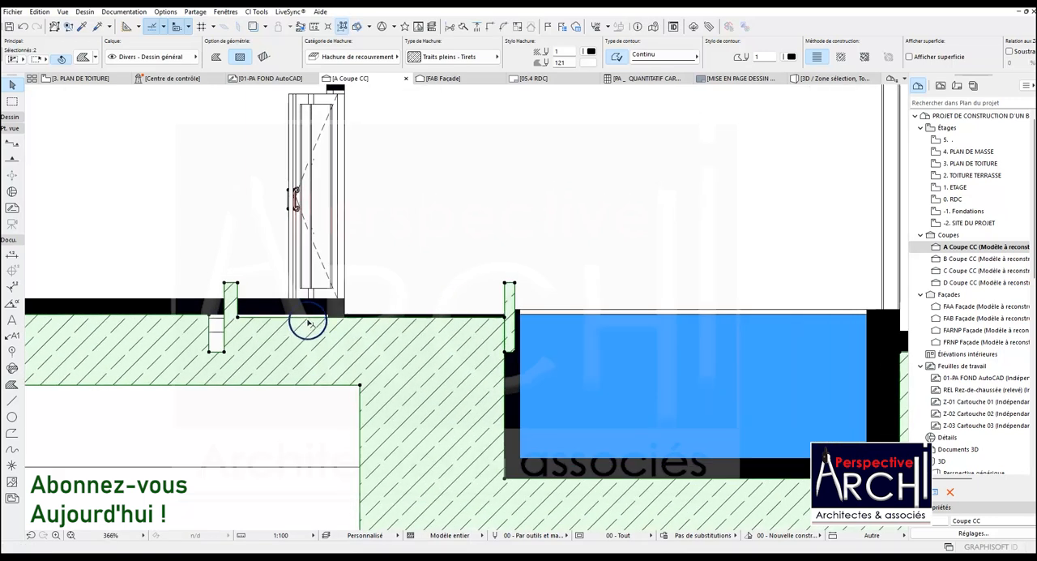
click(290, 322)
click(291, 347)
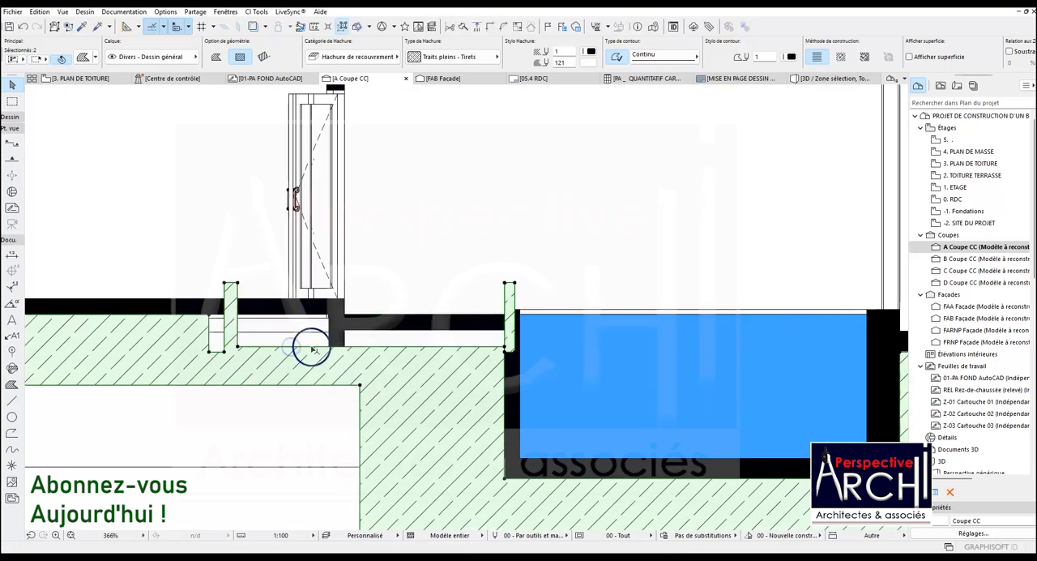
Extend the raised ground fill to the foundation wall's outer face, and raise the part beside the pool to the exterior slab's underside
click(240, 332)
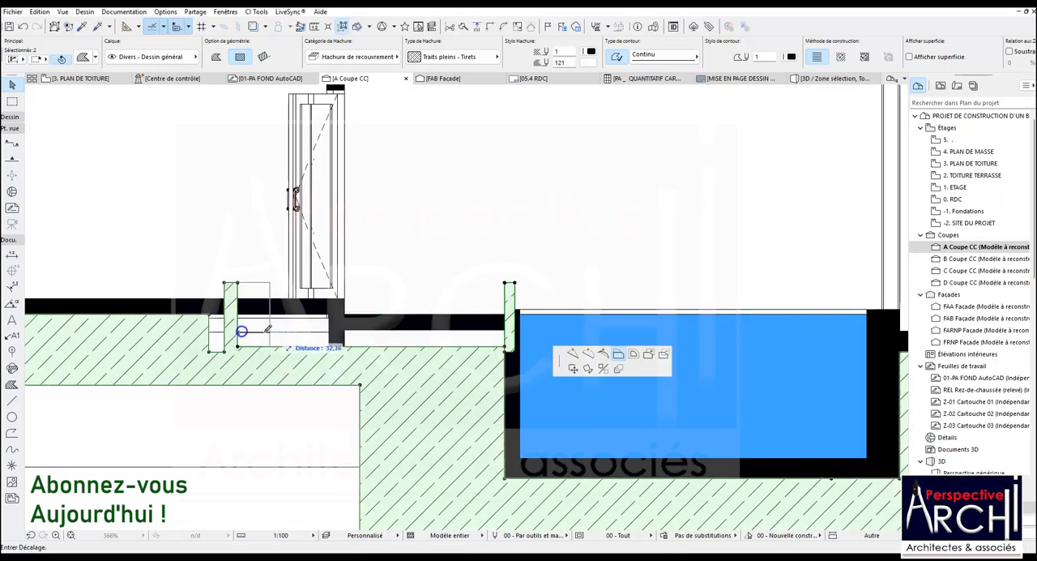
click(359, 347)
click(378, 346)
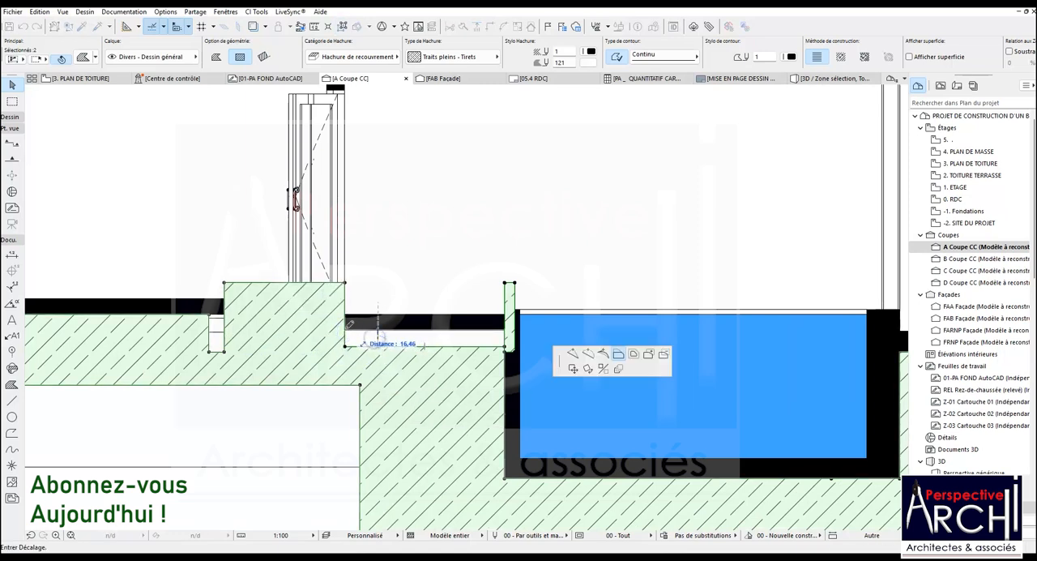
click(378, 329)
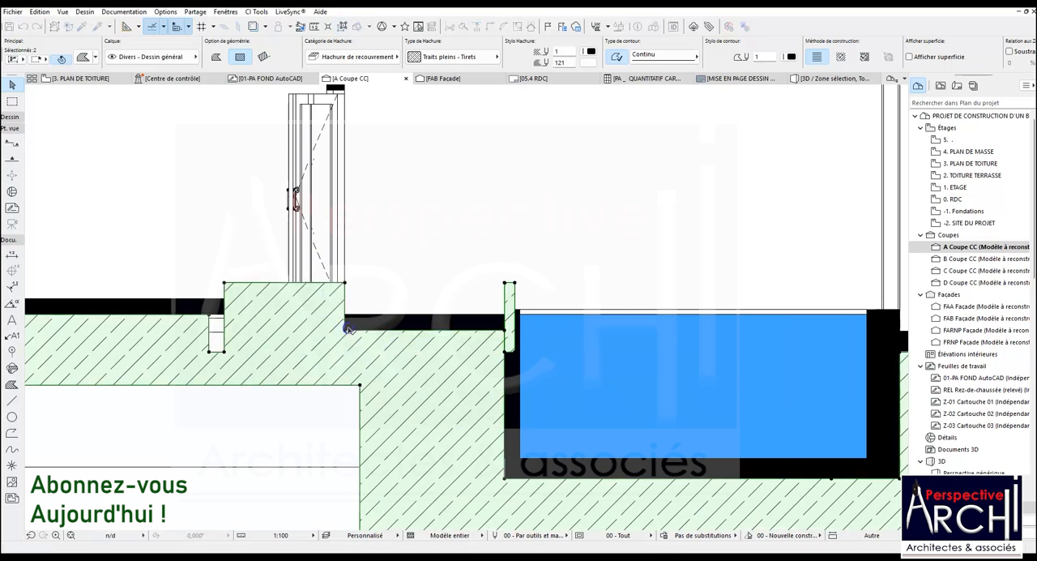
Lower the raised ground fill beneath the interior slab and cut it around the foundation wall under the door, down to the wall's base
click(270, 286)
click(267, 326)
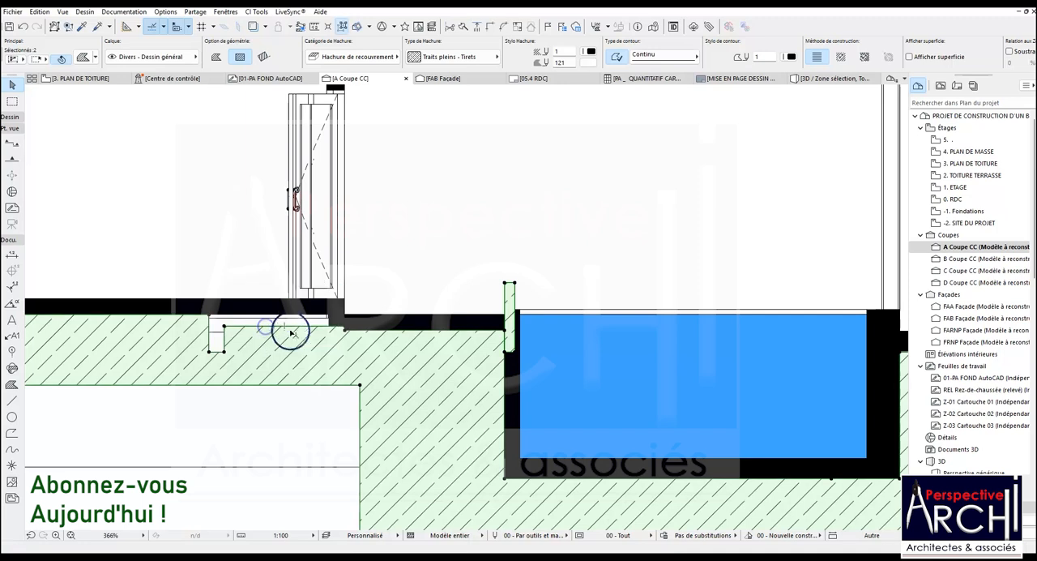
click(225, 337)
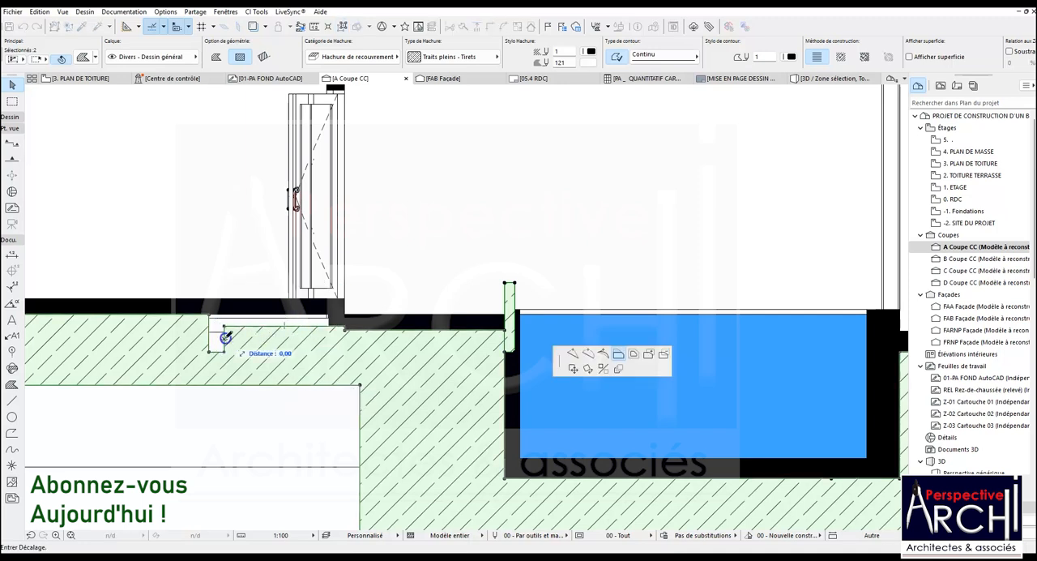
click(330, 326)
scroll(332, 325, up, 2)
click(338, 323)
click(336, 380)
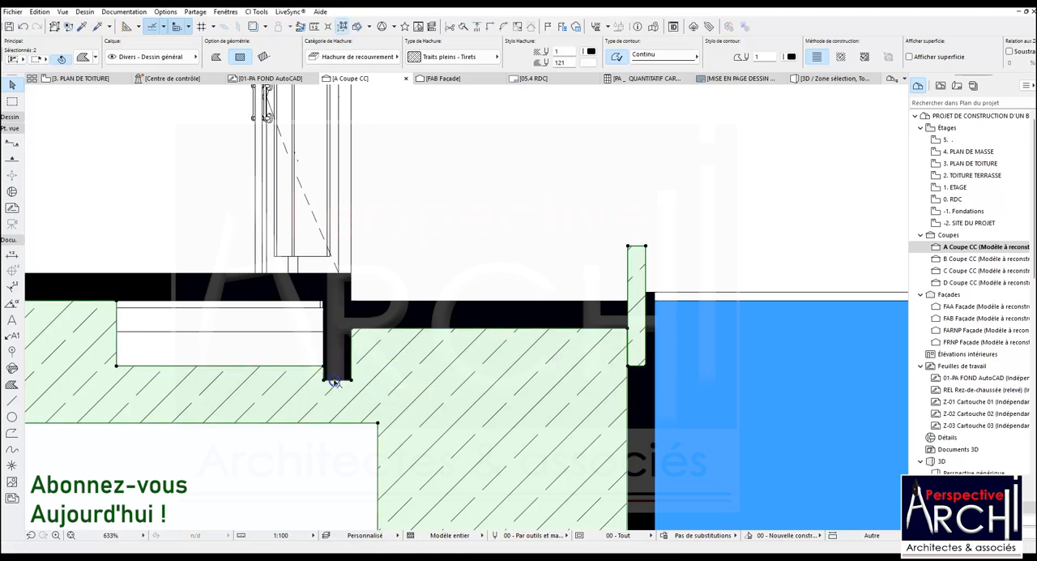
Align the cut under the door's foundation wall with the neighbouring foundation's base, and fill the gap up to the wall's inner face
scroll(337, 375, down, 4)
click(347, 369)
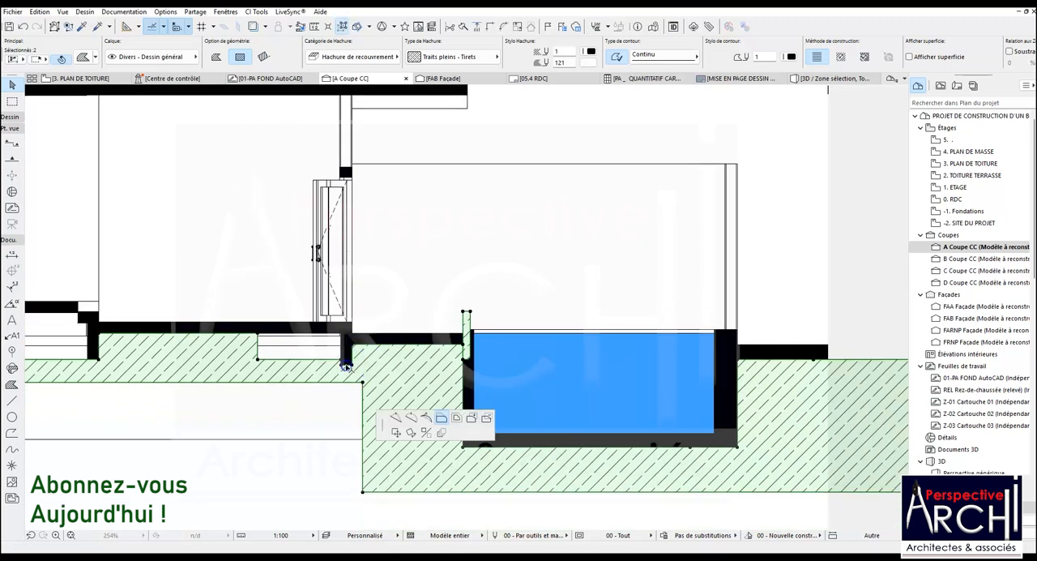
click(101, 360)
click(259, 348)
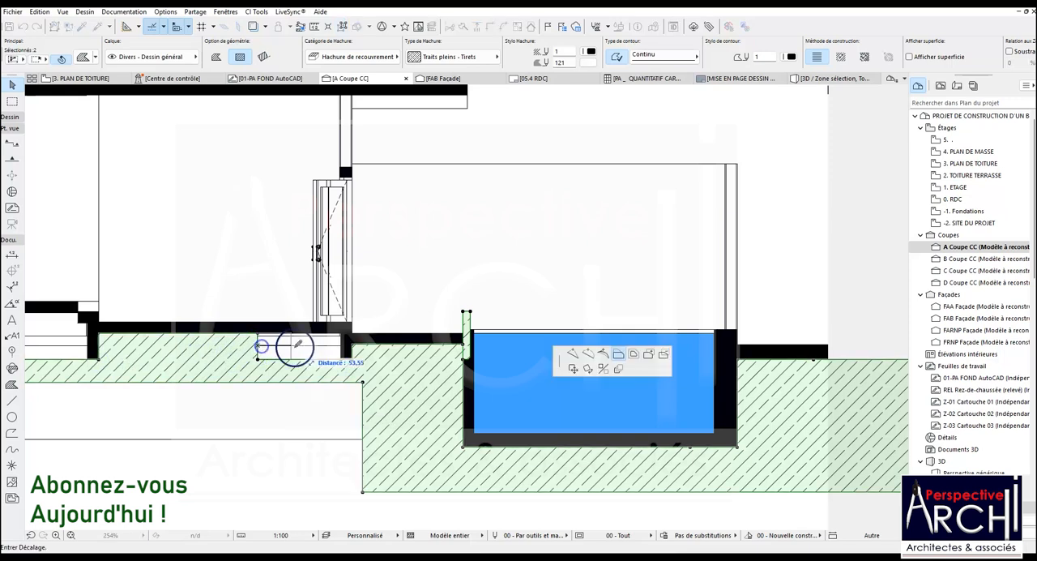
click(345, 332)
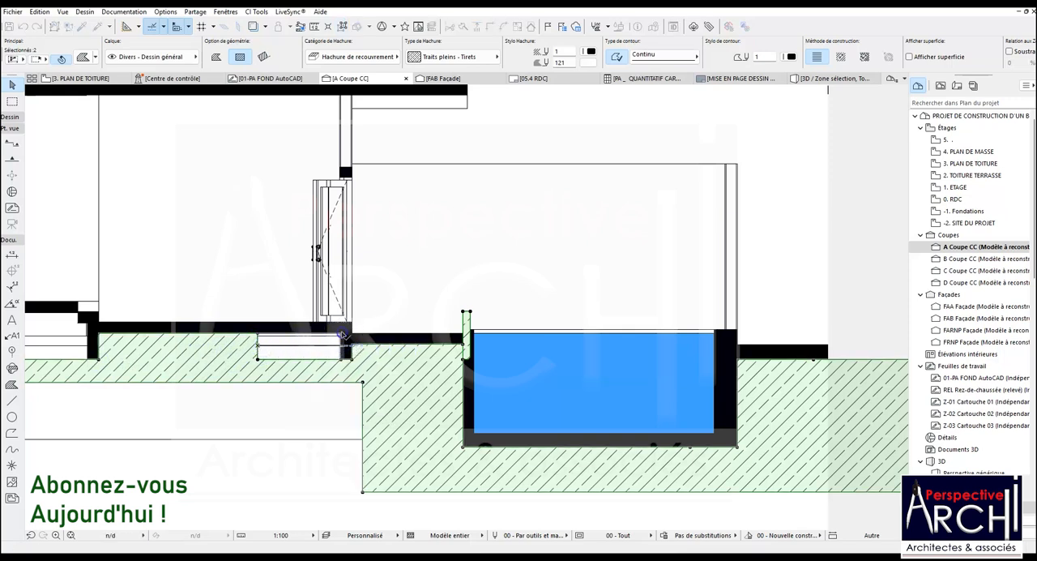
scroll(369, 342, up, 3)
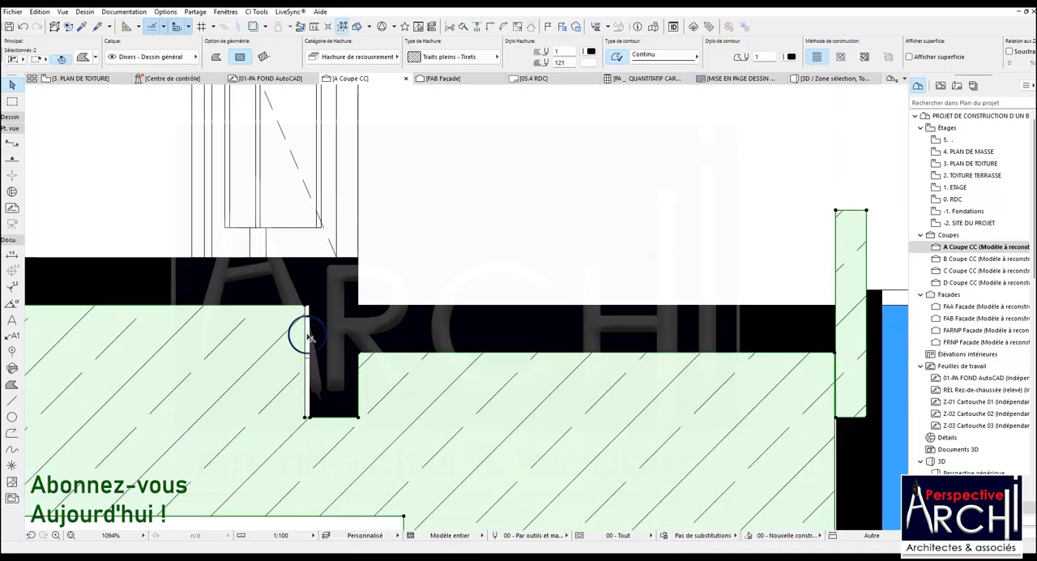
click(305, 333)
click(315, 301)
scroll(462, 306, down, 5)
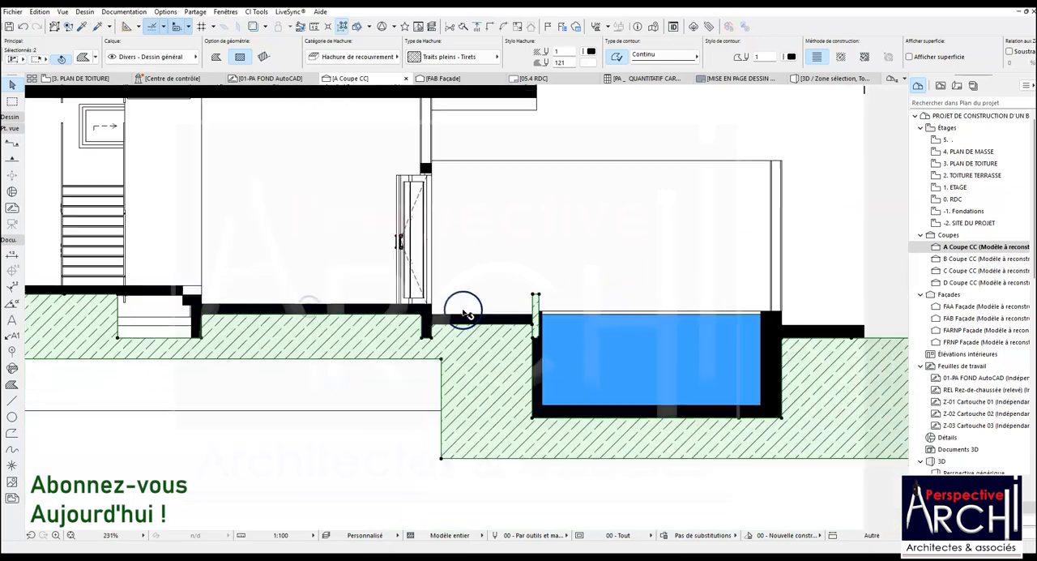
Extend the ground fill across the gap near the stairs to the foundation wall, with its top at the step's underside
scroll(281, 318, up, 2)
scroll(282, 318, up, 1)
click(285, 317)
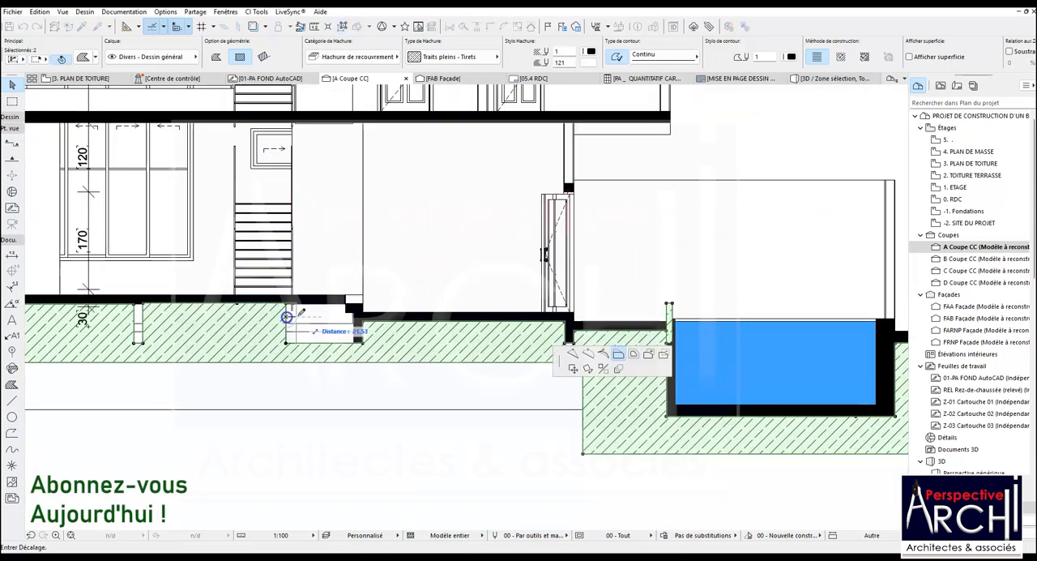
scroll(345, 304, up, 2)
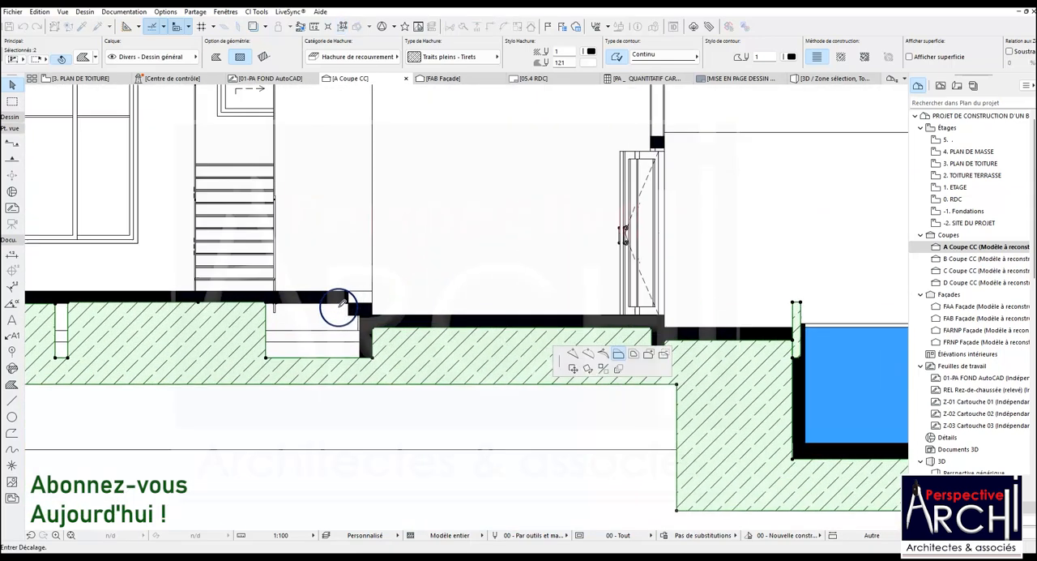
click(350, 304)
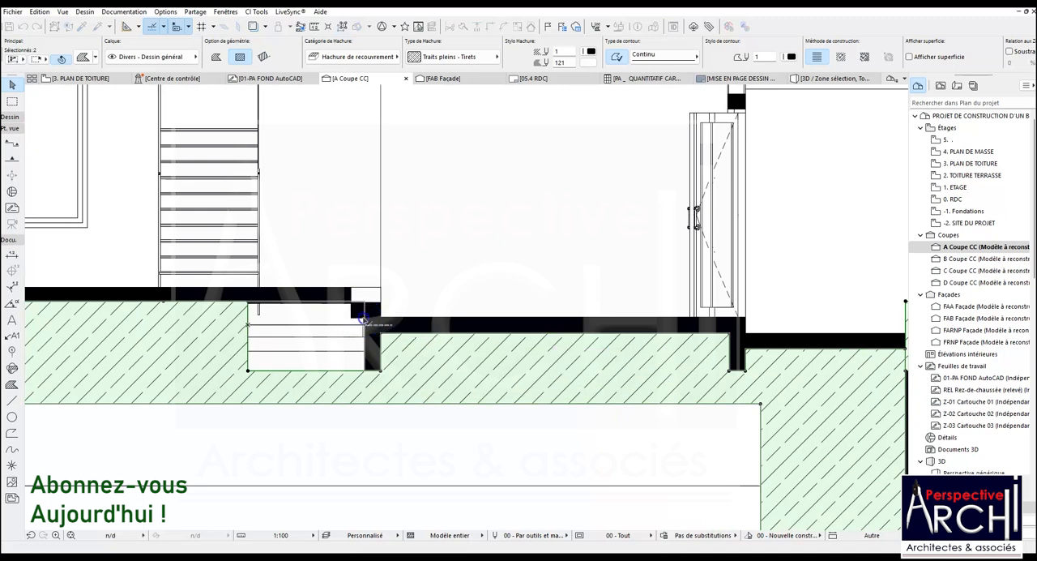
click(332, 306)
click(353, 318)
click(354, 318)
click(353, 319)
scroll(353, 318, down, 2)
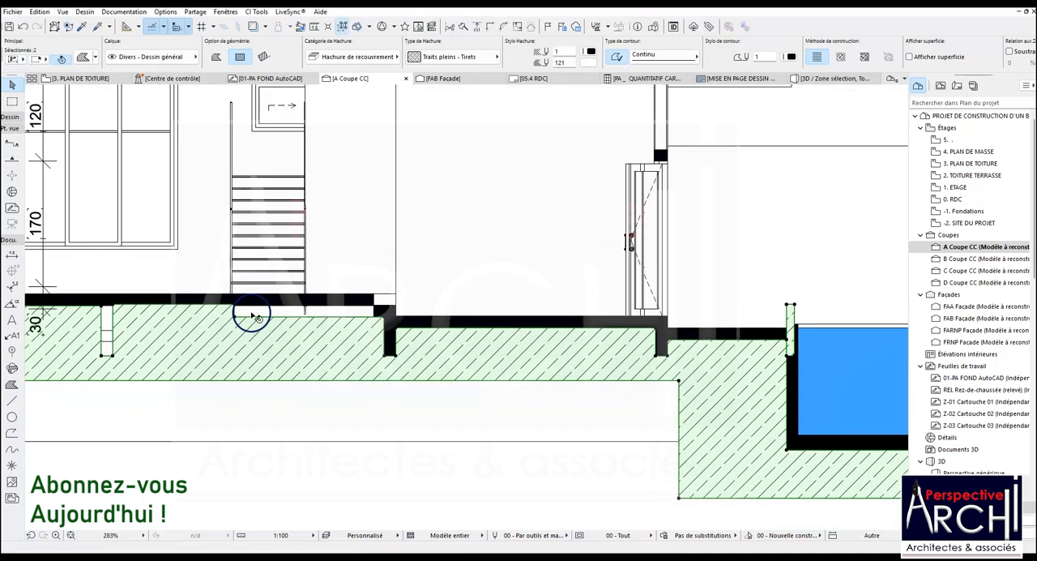
Copy the solid lintel fill above the door to the slab edge beside the step near the stairs
scroll(251, 313, up, 2)
scroll(268, 324, down, 1)
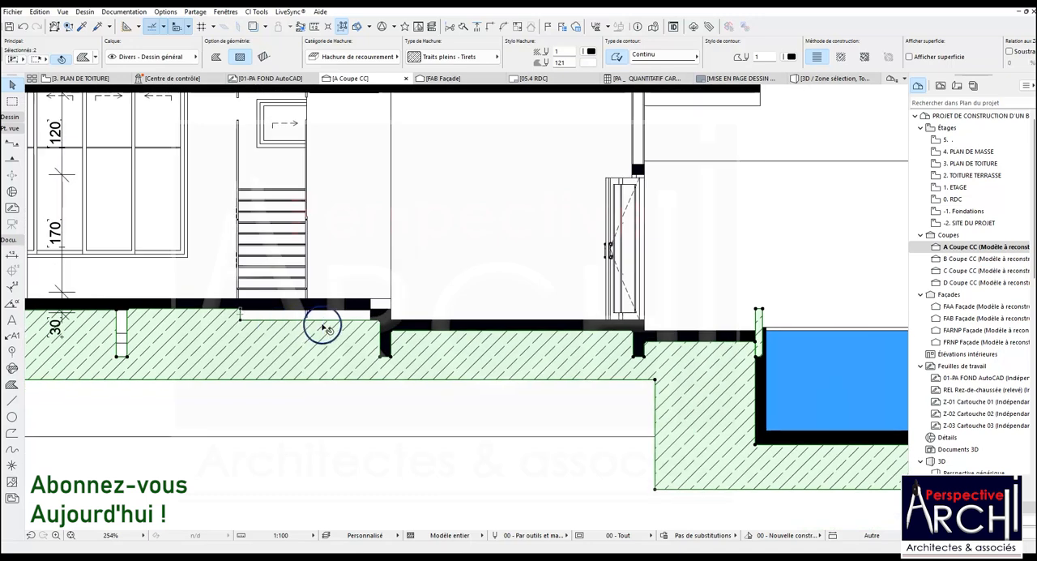
scroll(640, 175, up, 2)
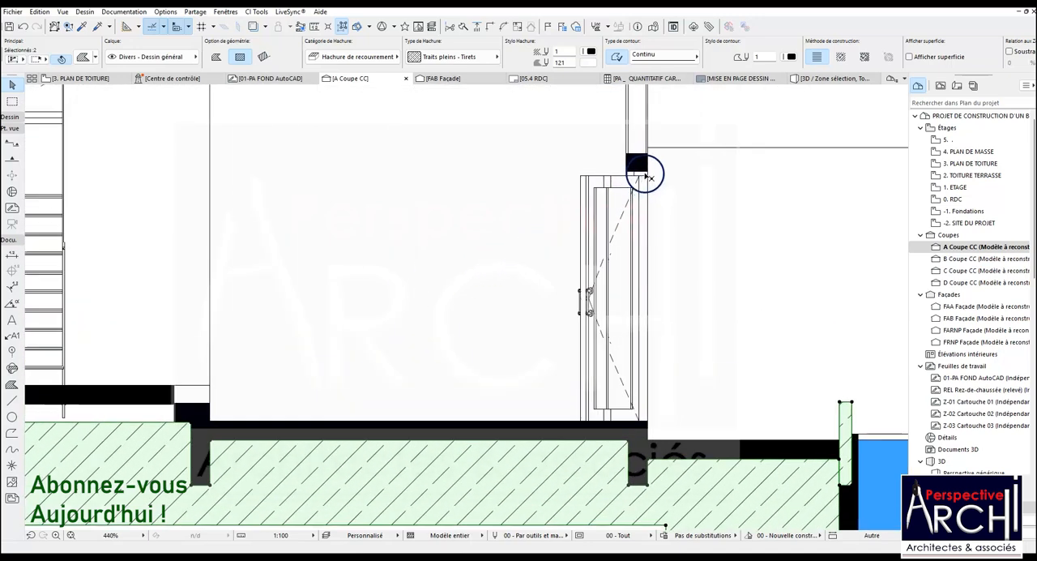
scroll(648, 178, down, 2)
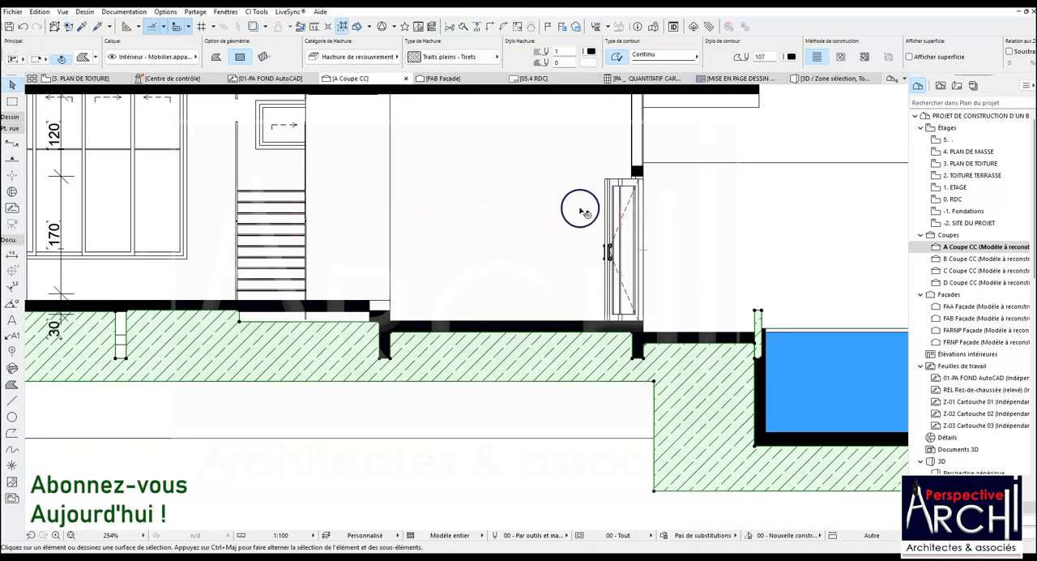
key(Escape)
click(637, 175)
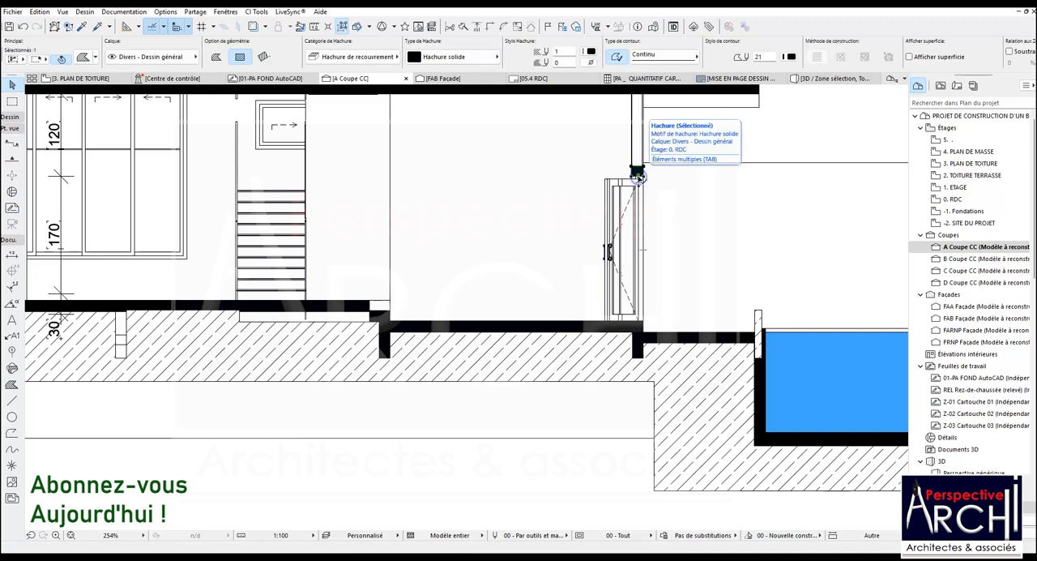
key(ctrl+shift+d)
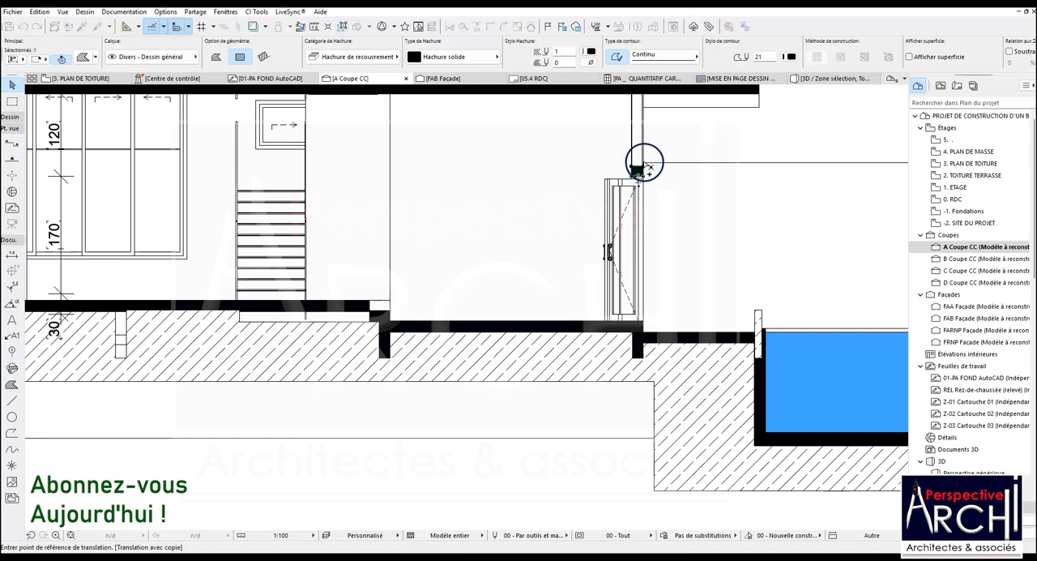
click(639, 169)
scroll(377, 313, up, 2)
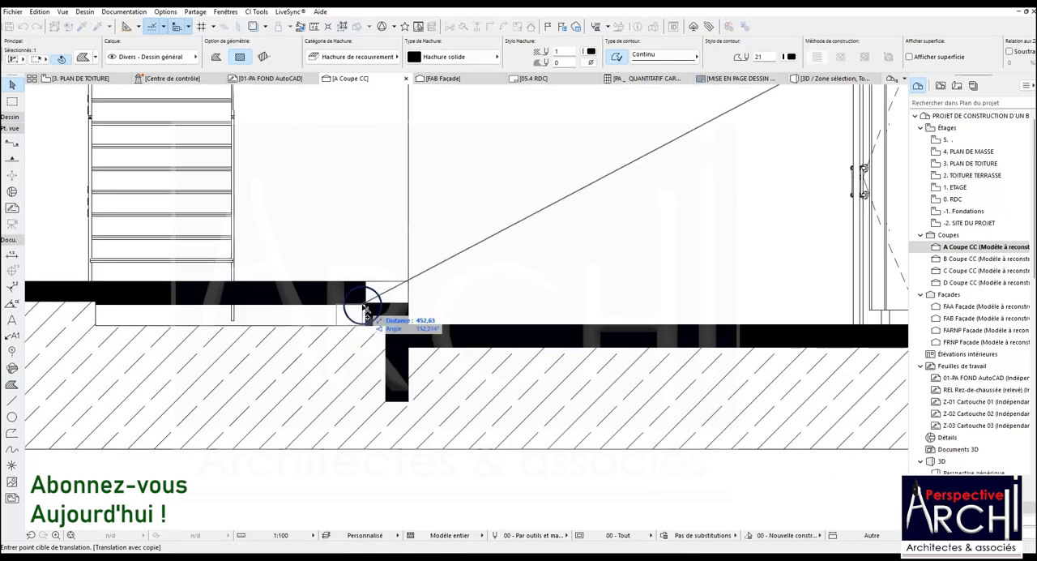
click(369, 310)
Move the copied solid fill down so its lower corner meets the top edge of the ground fill
scroll(364, 306, up, 4)
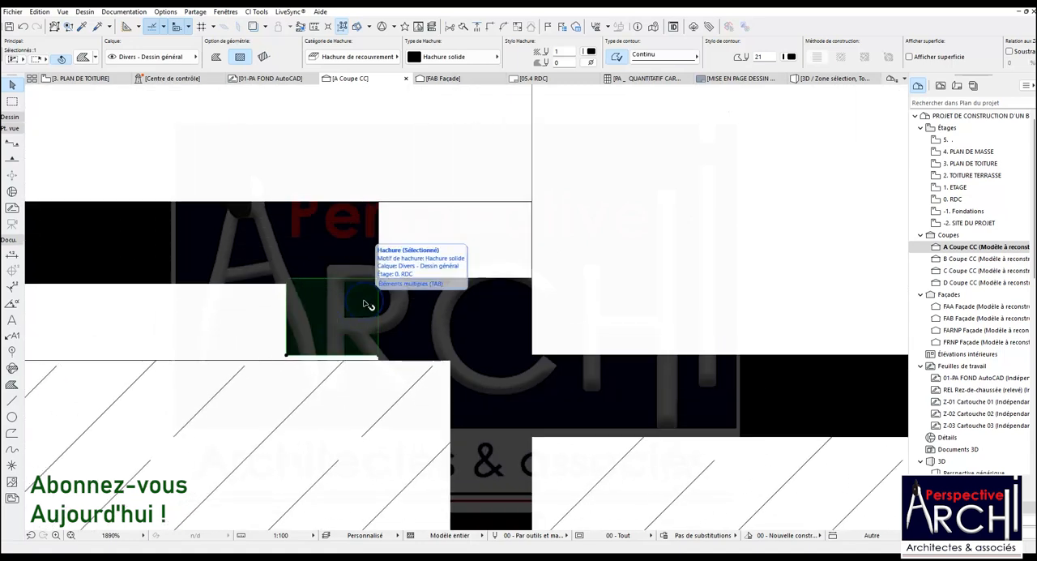
key(ctrl+shift+d)
scroll(381, 288, up, 2)
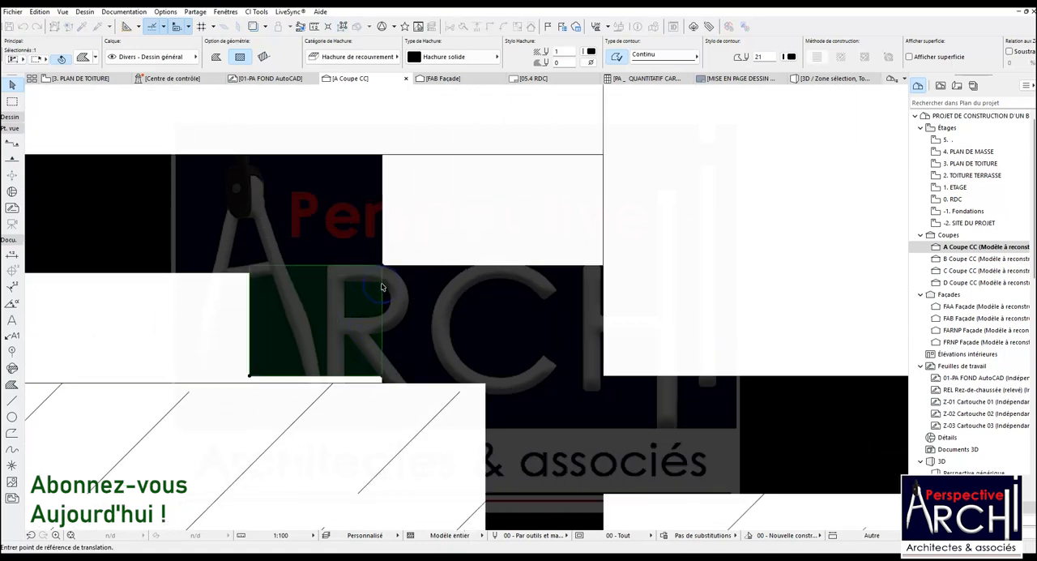
click(382, 377)
click(382, 383)
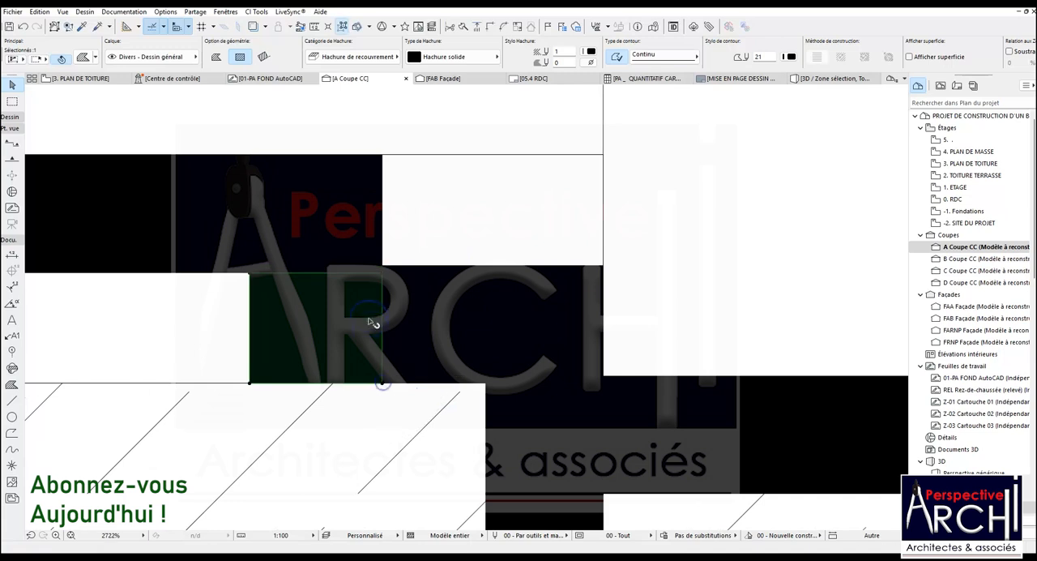
scroll(454, 300, down, 5)
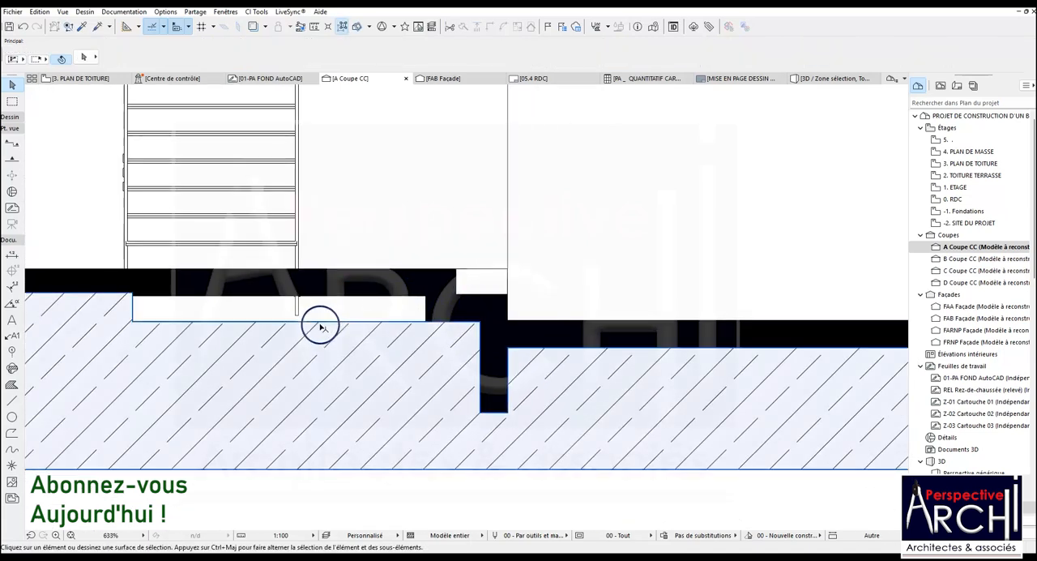
Extend the ground fill across the gap beneath the stairs to the solid block, with its top edge at the slab's underside
click(132, 308)
click(133, 307)
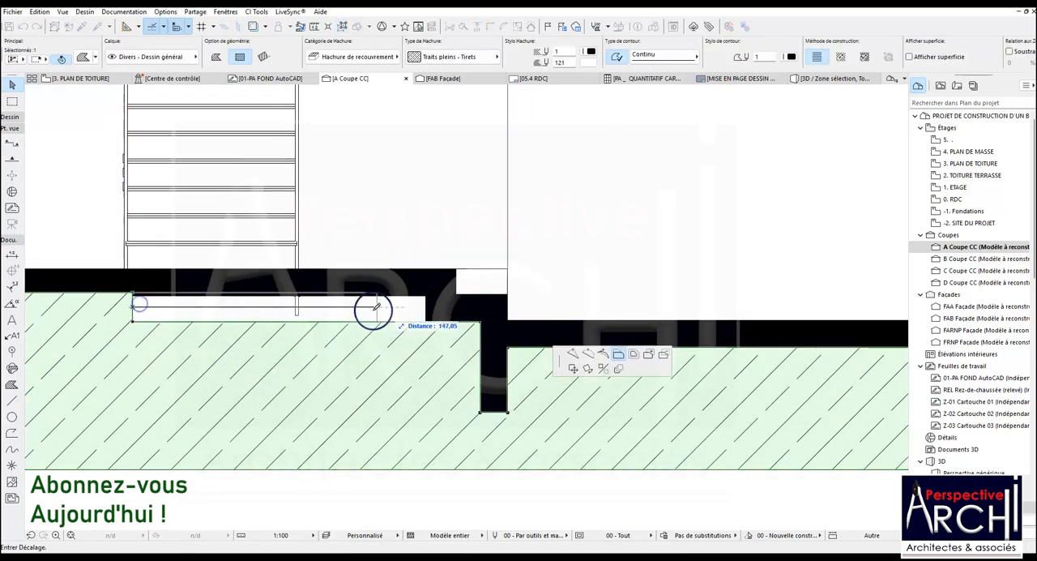
click(424, 295)
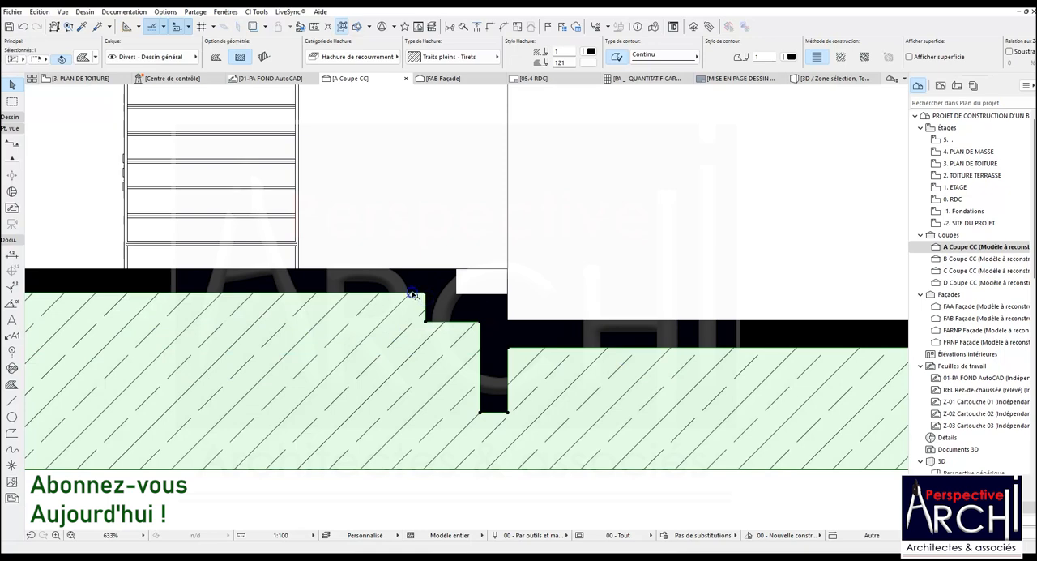
click(422, 295)
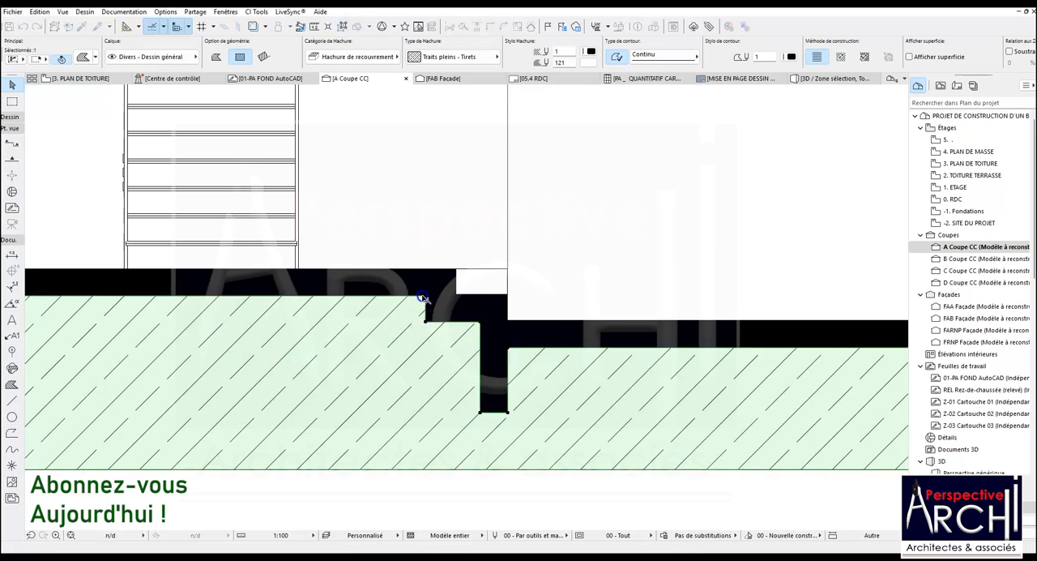
Close the narrow slot in the ground fill below the large window by stretching its edges up to the slab's underside
scroll(475, 291, down, 4)
scroll(324, 297, up, 3)
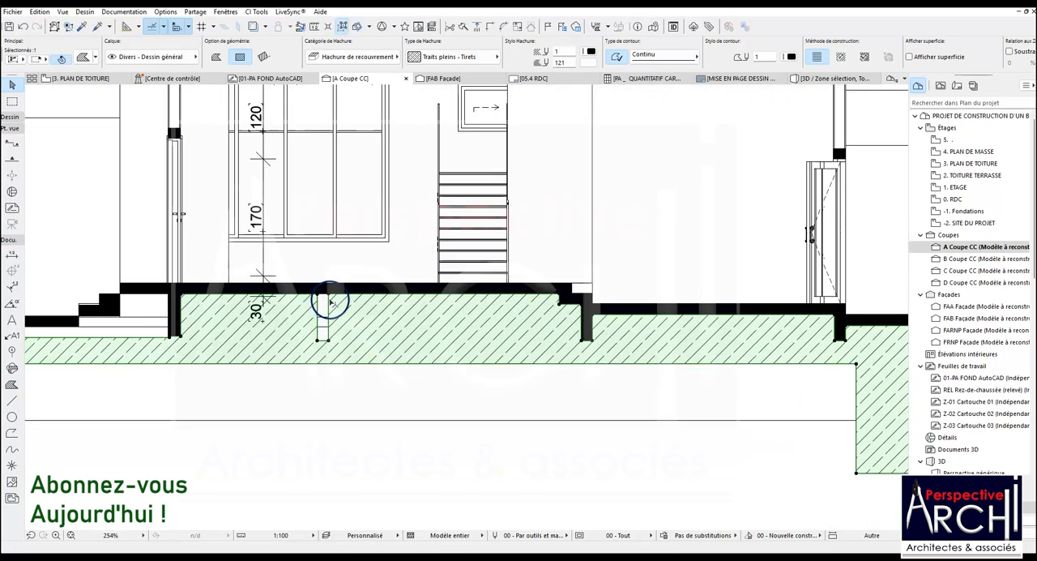
click(329, 302)
click(367, 308)
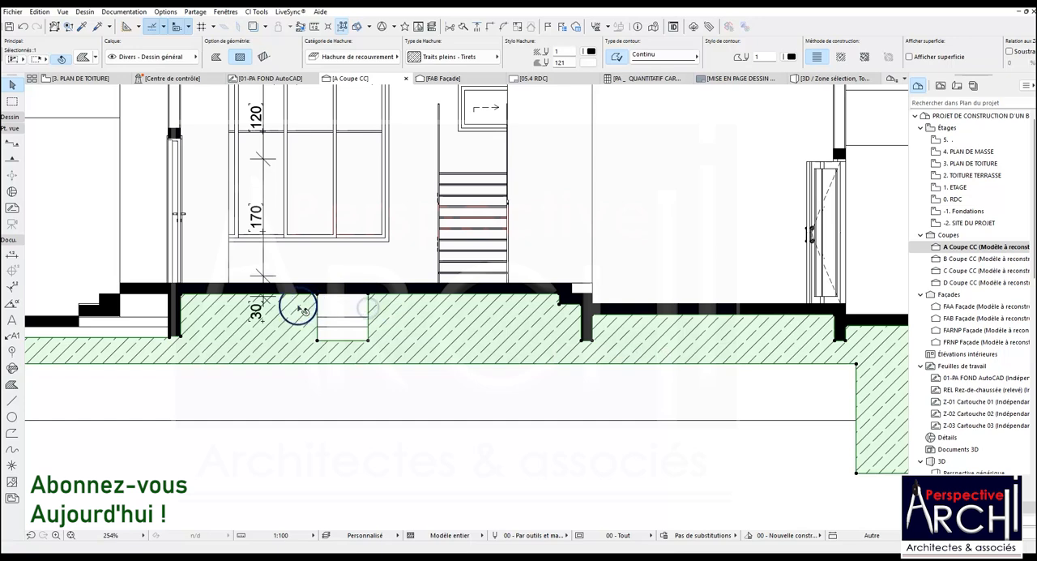
click(344, 340)
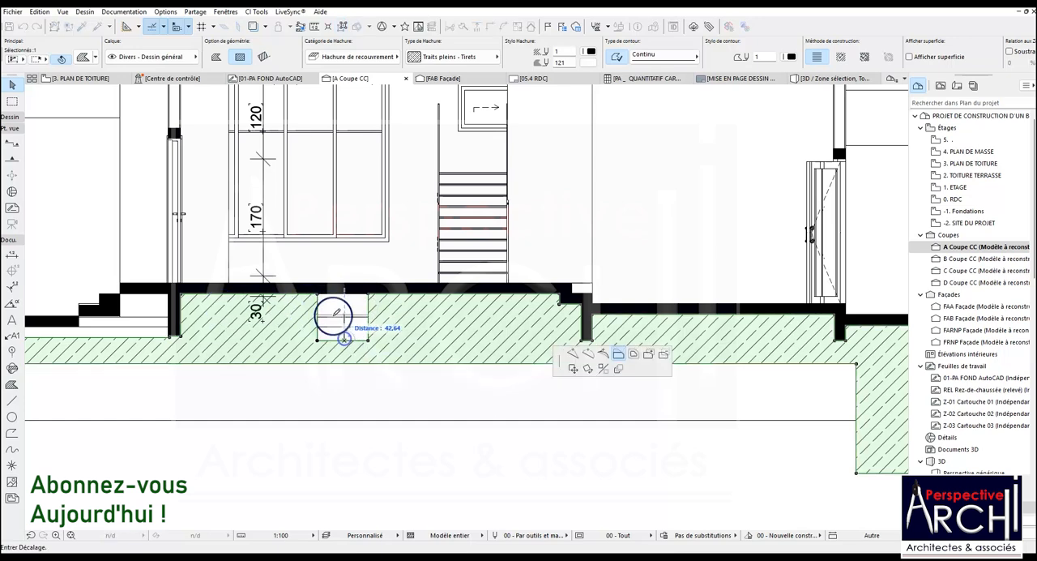
click(319, 294)
Align the ground fill's notch corner with the outer face of the foundation wall beside the entrance steps
scroll(317, 298, down, 4)
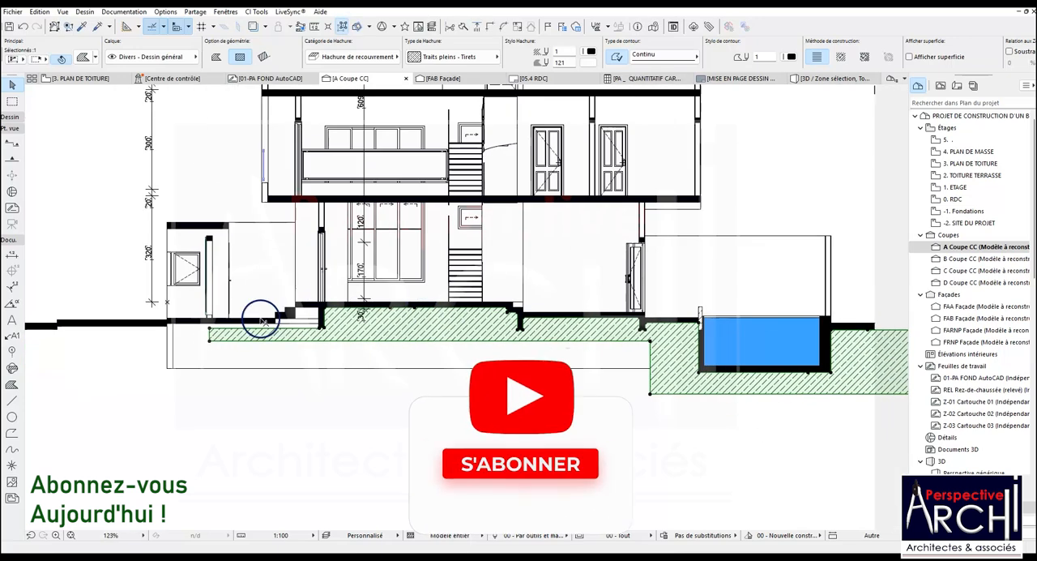
scroll(298, 325, up, 3)
scroll(324, 332, up, 10)
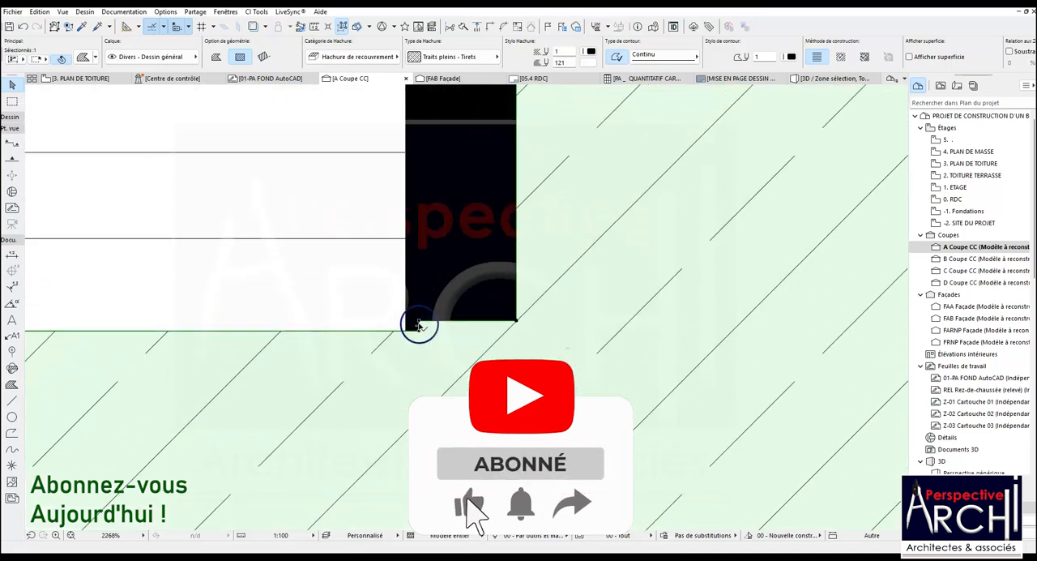
click(416, 326)
click(411, 323)
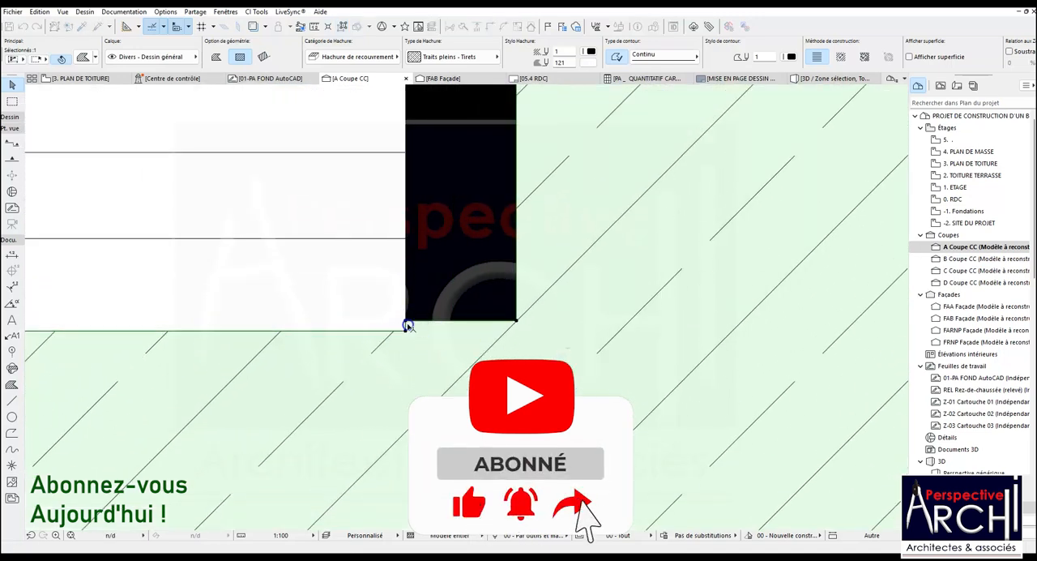
Lengthen the entrance foundation wall's solid fill downward and fit the ground fill's cut to its new base
scroll(412, 324, down, 2)
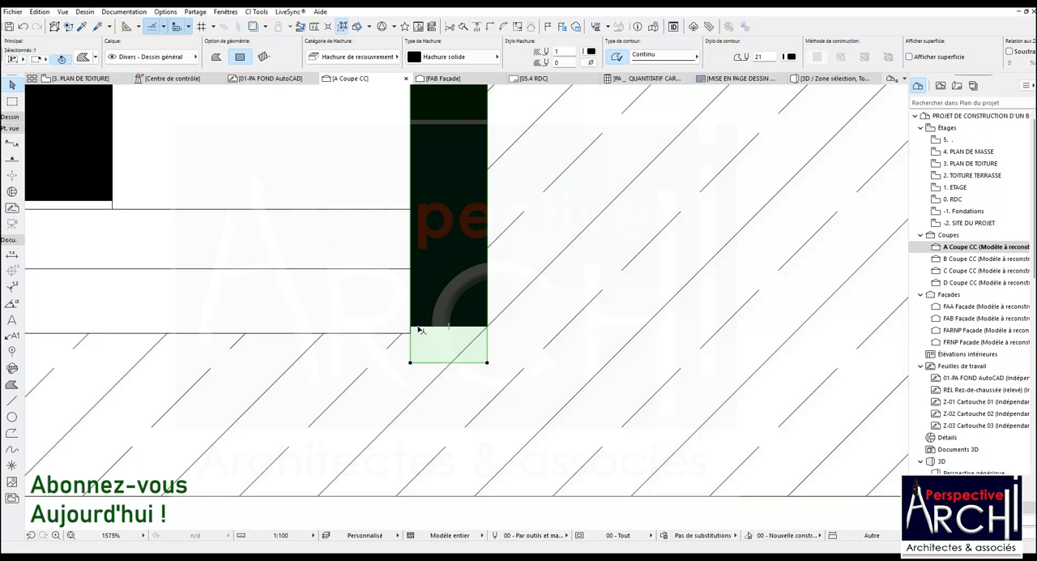
click(418, 329)
click(416, 331)
click(412, 379)
click(423, 379)
click(485, 362)
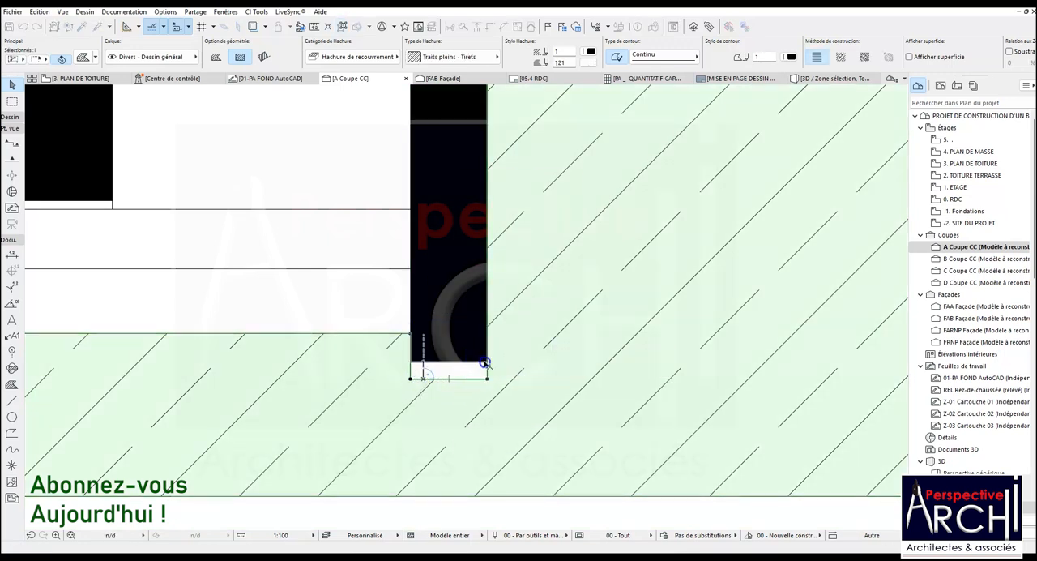
Raise the ground fill's top edge outside the entrance foundation wall to the underside of the lower slab
scroll(485, 362, down, 3)
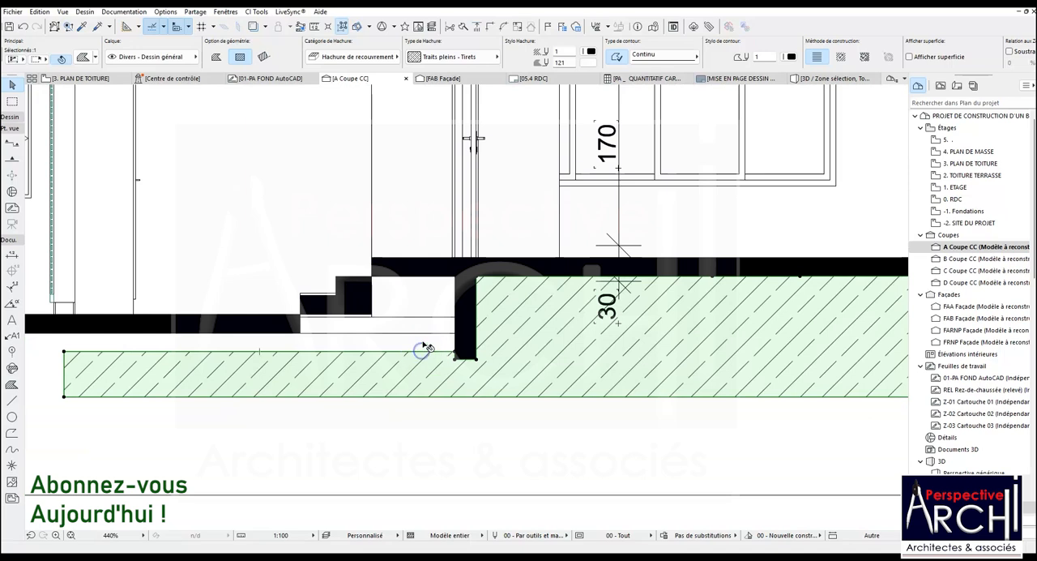
click(375, 353)
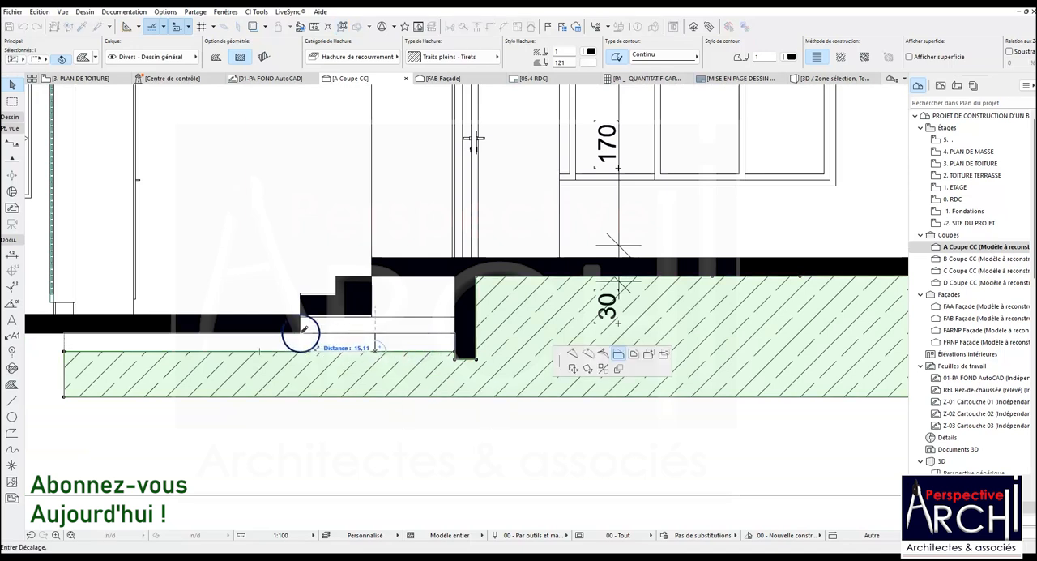
click(301, 332)
Add a rectangle to the ground fill between the entrance foundation wall and the upper step, reaching the slab's underside
scroll(361, 332, up, 1)
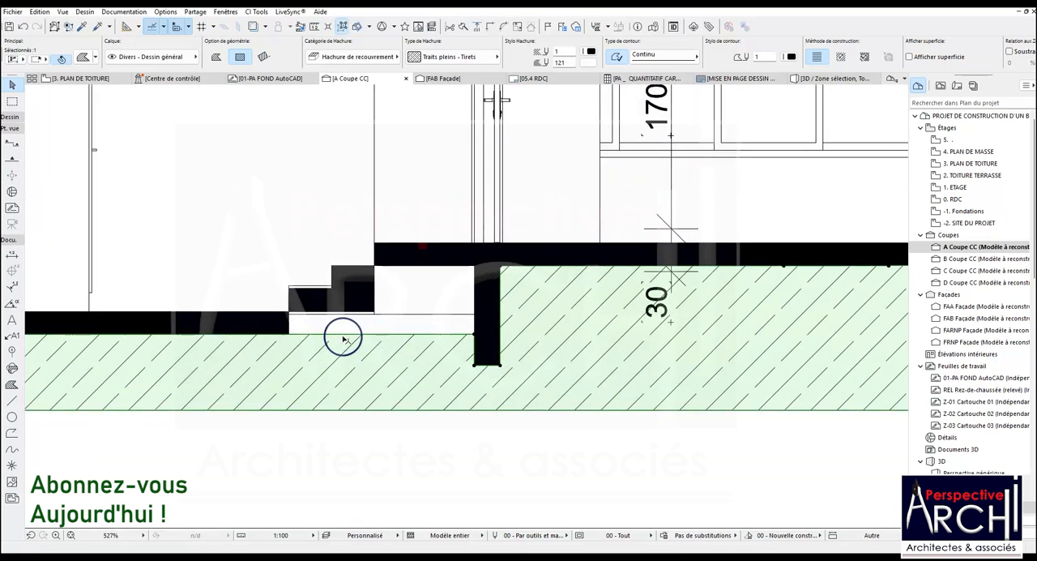
click(475, 334)
click(621, 355)
click(475, 334)
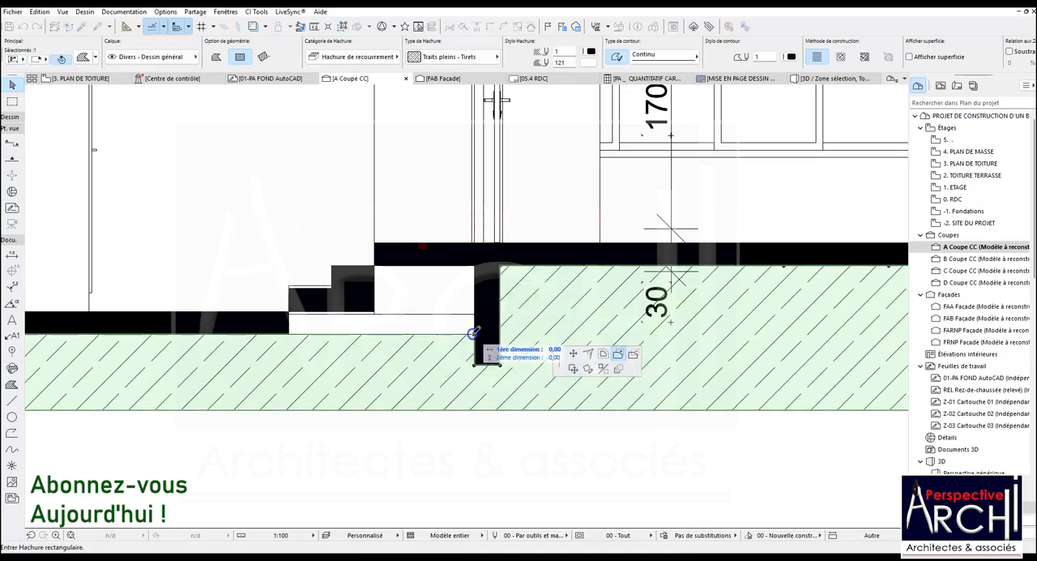
click(375, 267)
Add a rectangle to the ground fill under the entrance steps and align its top edge with the steps' underside
click(375, 334)
click(375, 334)
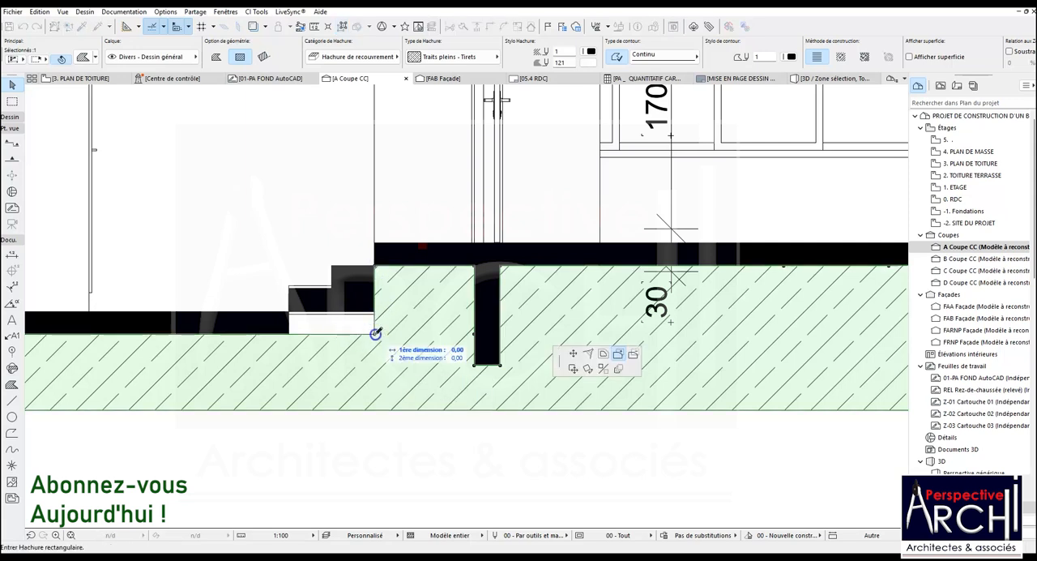
click(314, 309)
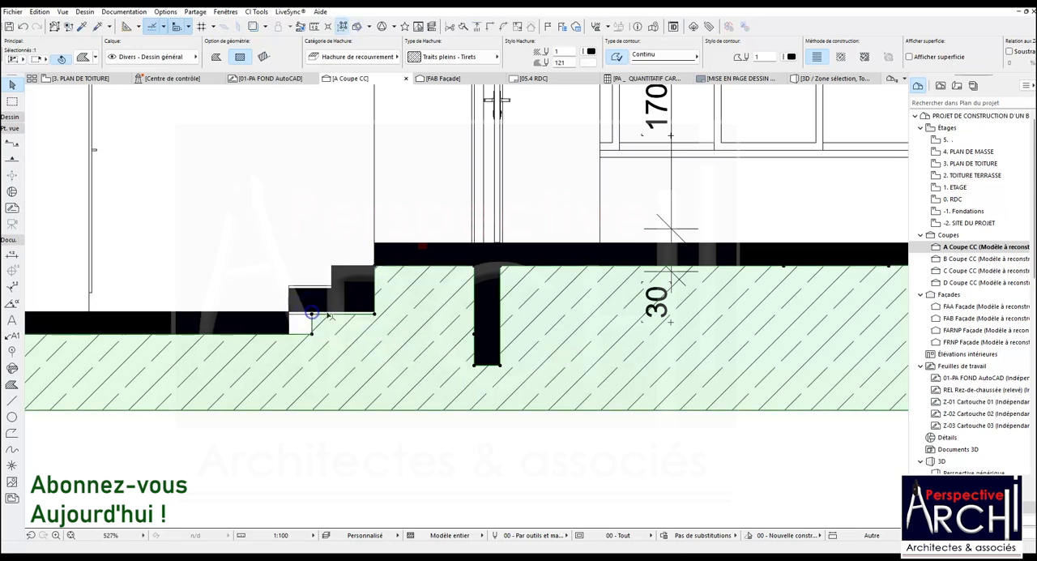
scroll(344, 312, up, 3)
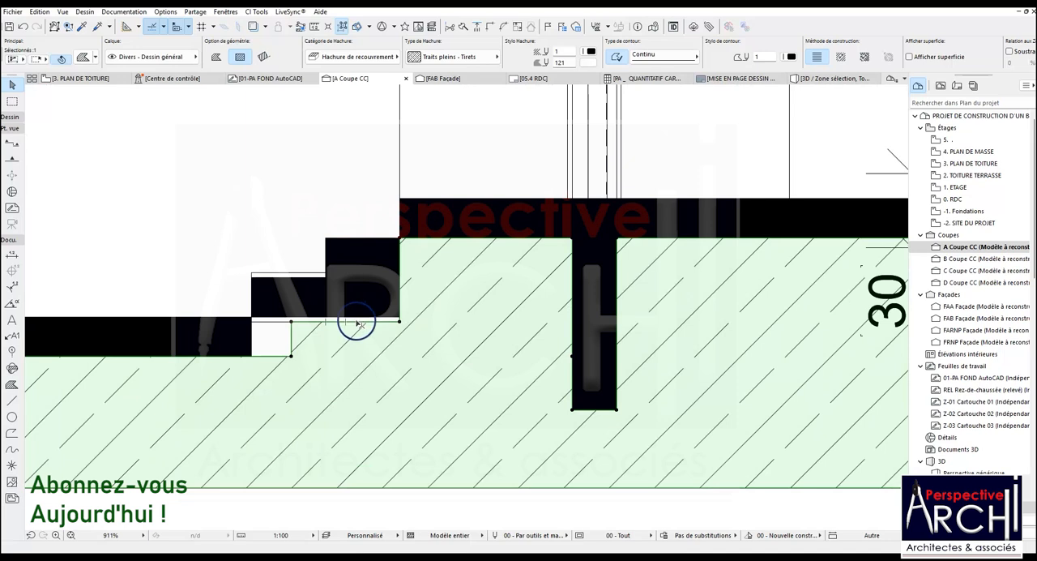
click(357, 322)
click(398, 320)
scroll(345, 318, down, 6)
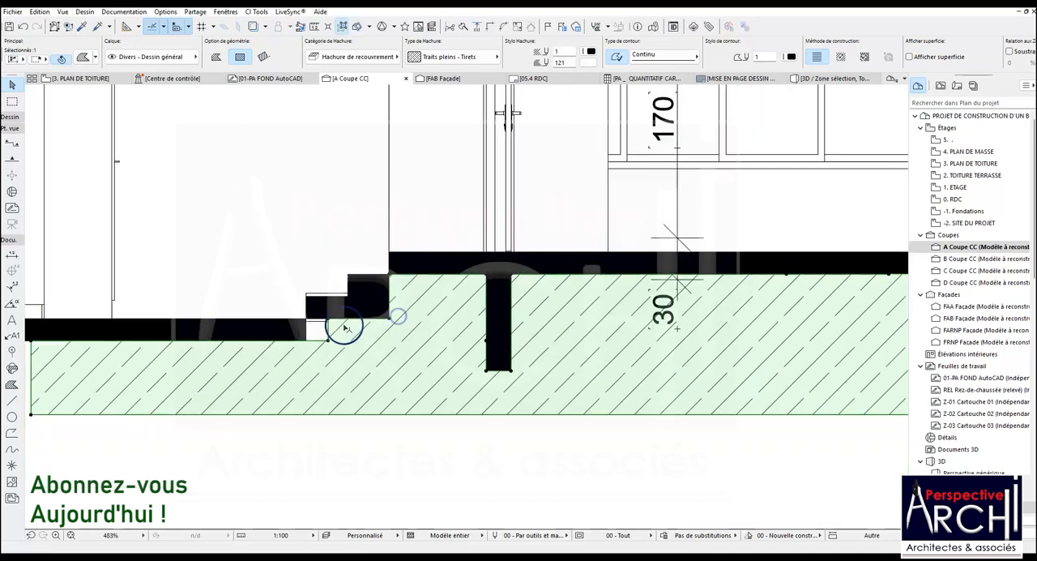
key(Escape)
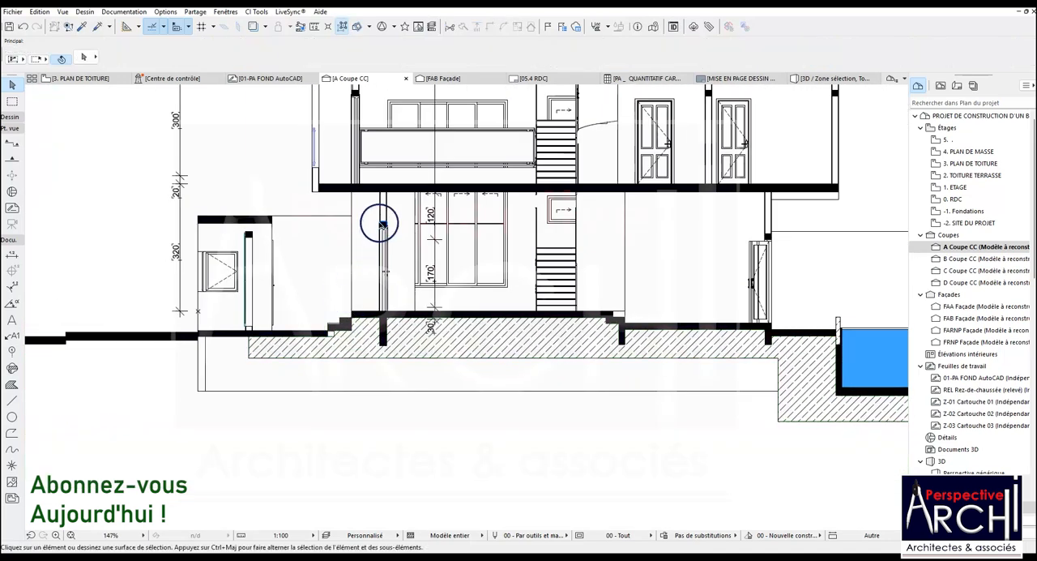
Copy the solid lintel fill above the entrance door to the lower slab's end beneath the bottom step
click(379, 224)
key(ctrl+shift+d)
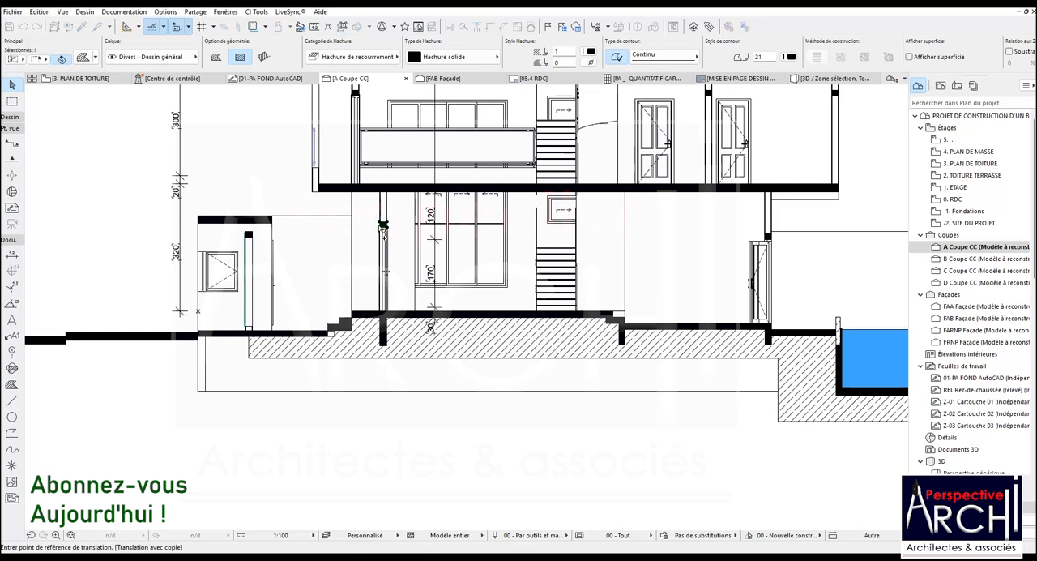
click(379, 225)
scroll(324, 316, up, 5)
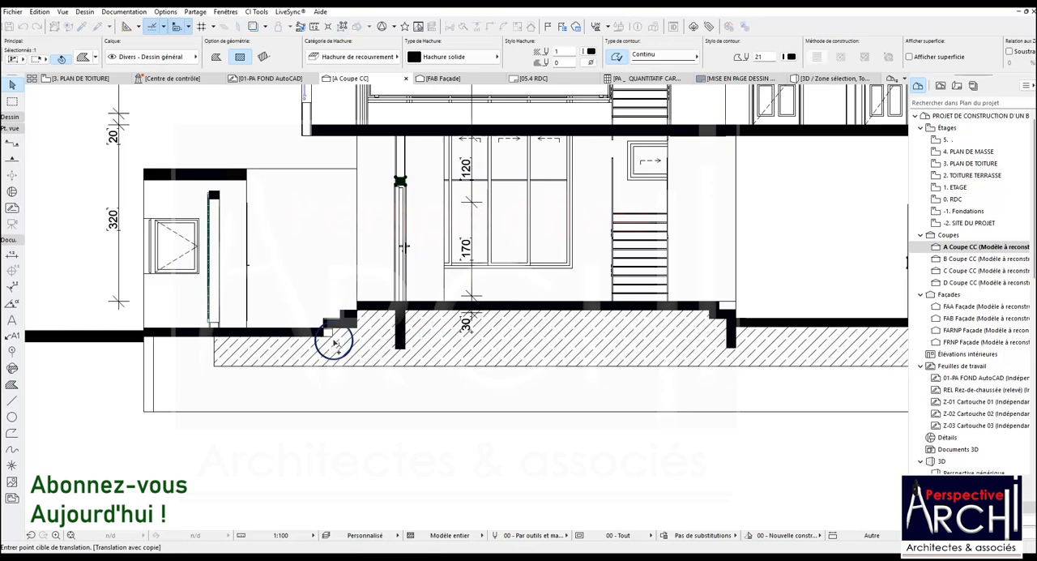
click(312, 313)
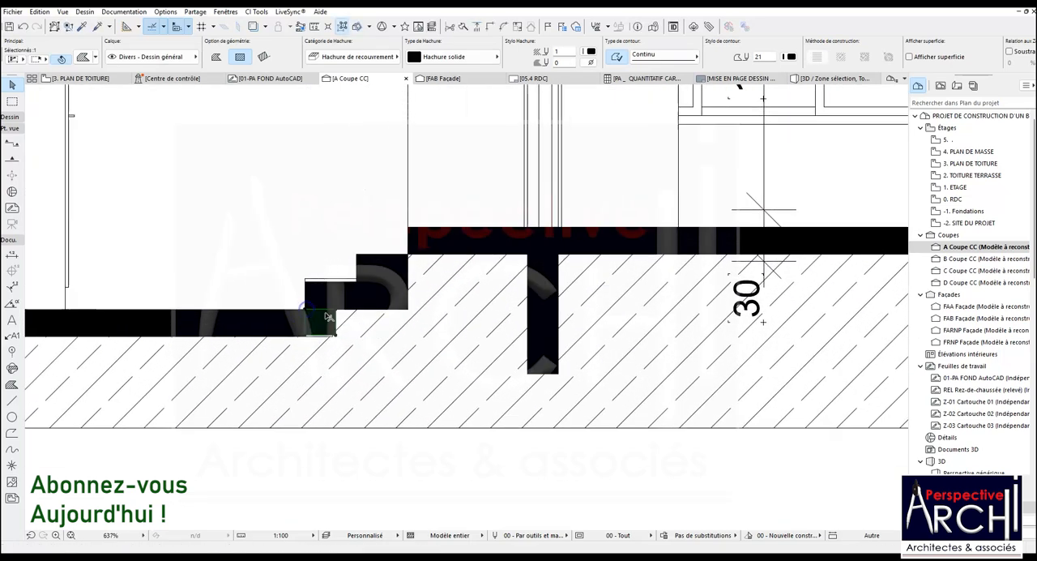
Stretch the copied solid fill's lower edge to the underside of the lower slab
scroll(313, 316, up, 5)
click(298, 363)
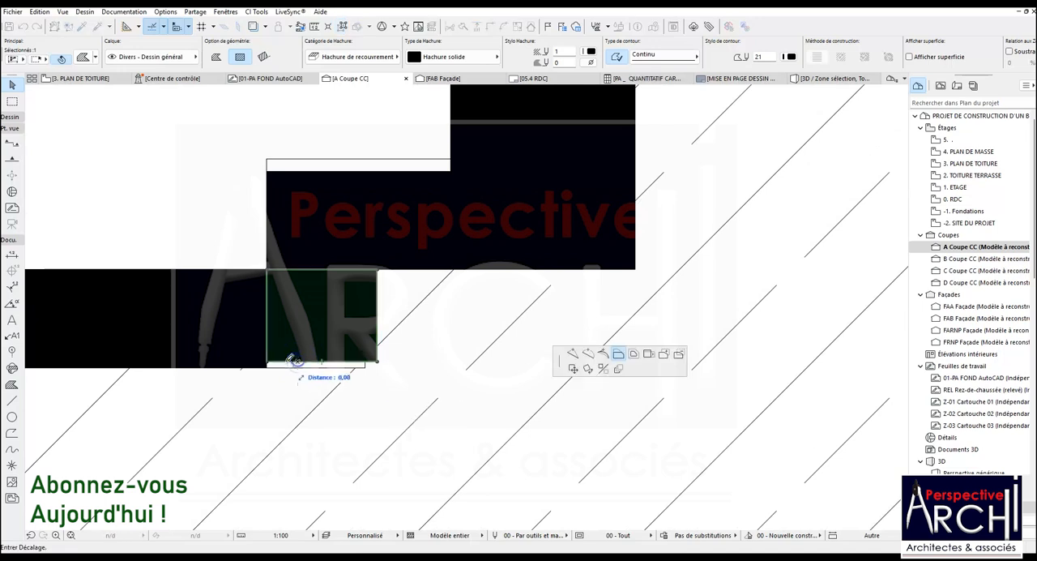
click(267, 368)
Copy the small solid fill to the corner where the upper slab's underside meets the top step
scroll(299, 372, down, 5)
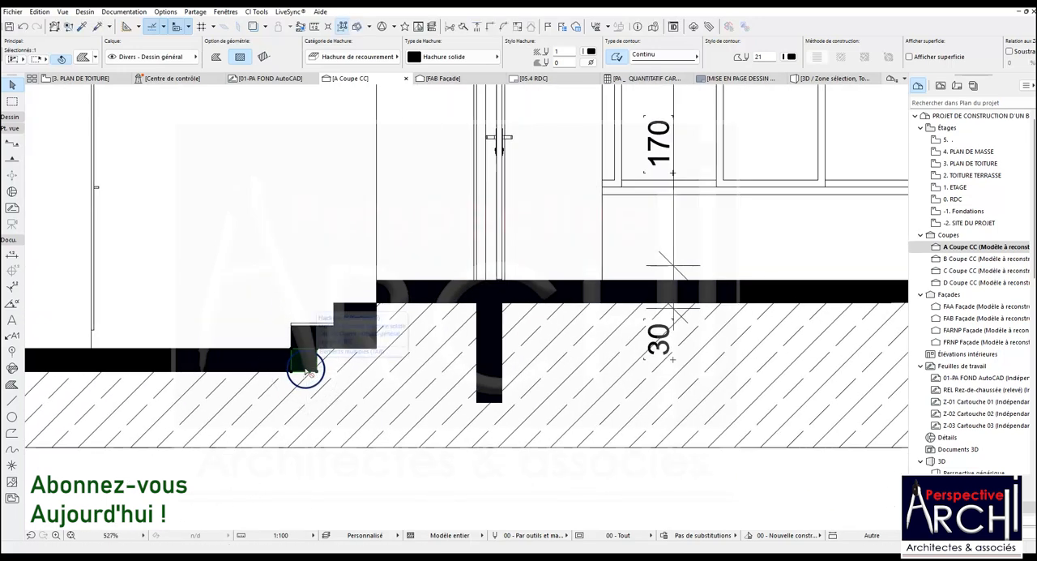
key(ctrl+shift+d)
click(298, 365)
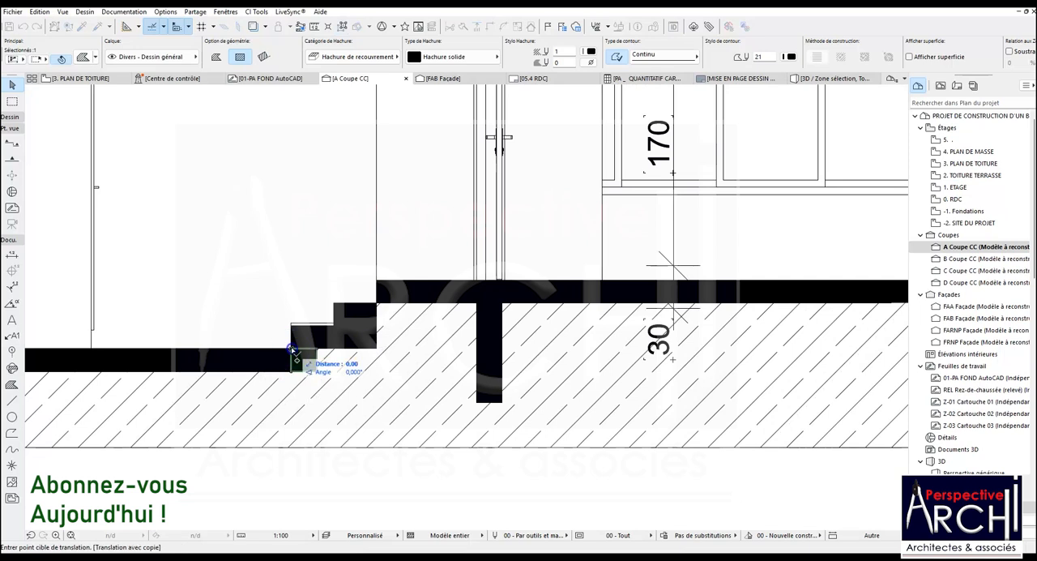
click(379, 315)
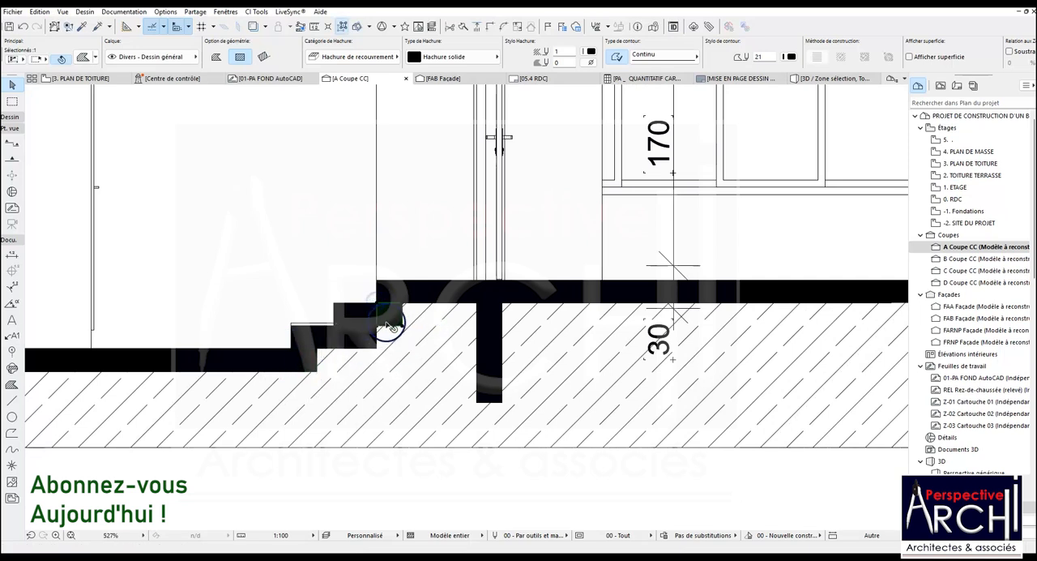
Cut a rectangle out of the ground fill around the solid block beside the top entrance step
click(368, 355)
scroll(387, 314, up, 2)
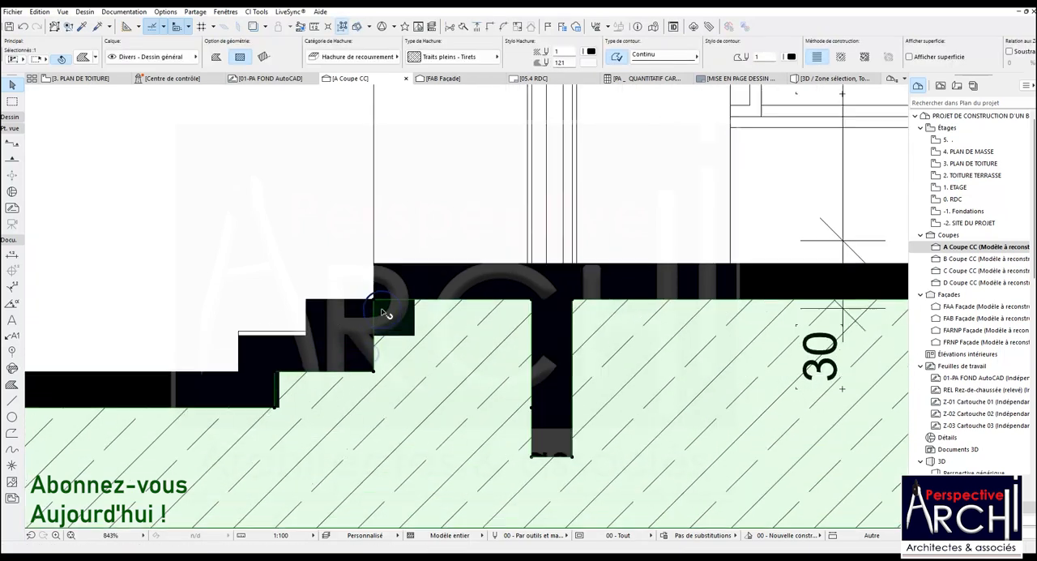
scroll(387, 315, up, 1)
click(370, 296)
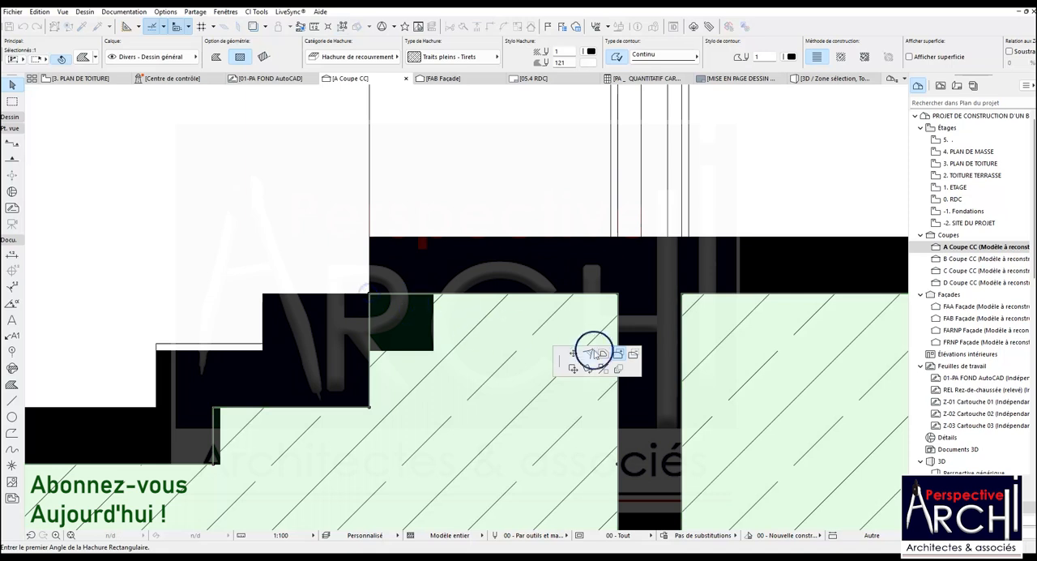
click(433, 350)
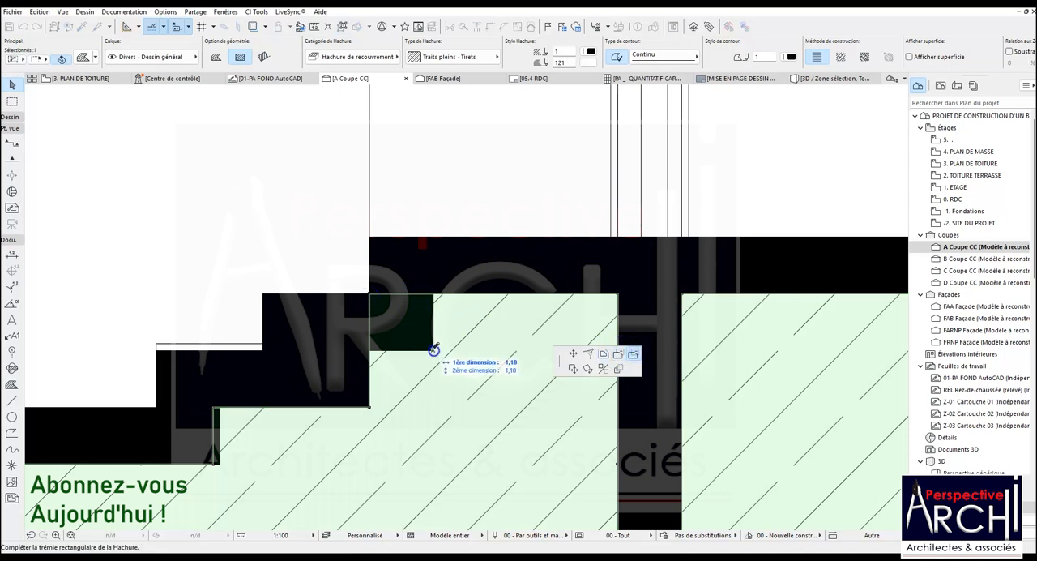
click(293, 246)
Align the ground fill's vertical edge with the side of the solid block under the bottom entrance step
scroll(297, 246, down, 1)
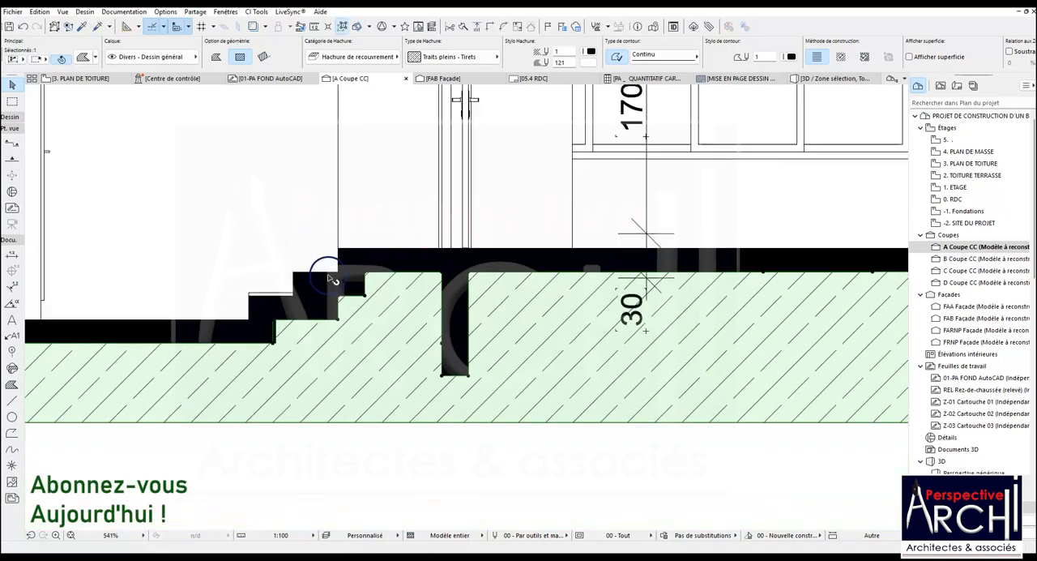
scroll(271, 334, up, 1)
click(276, 330)
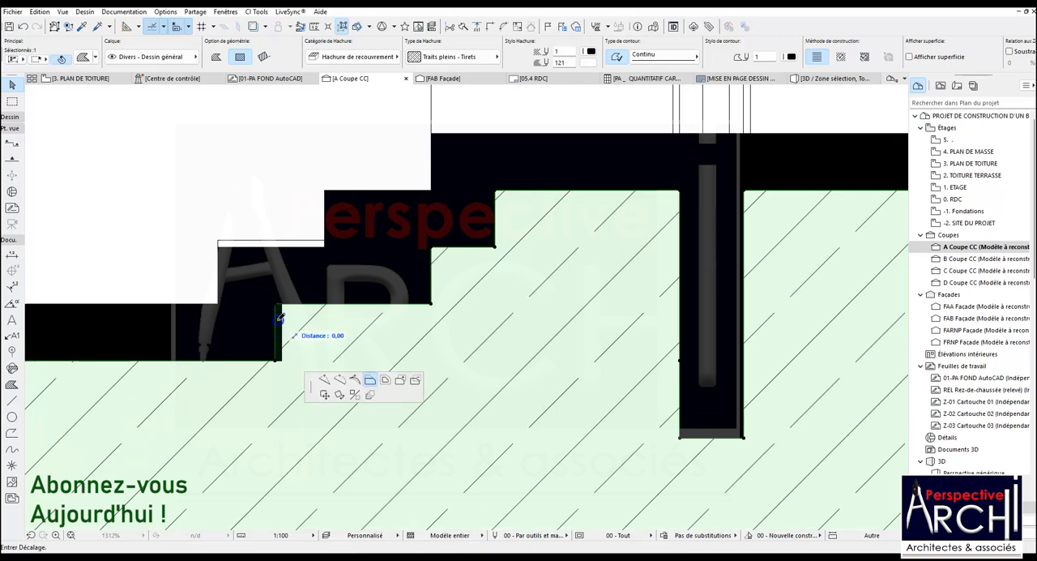
click(280, 323)
Extend the ground fill's end edge out to the outer face of the low entrance volume
scroll(286, 330, down, 10)
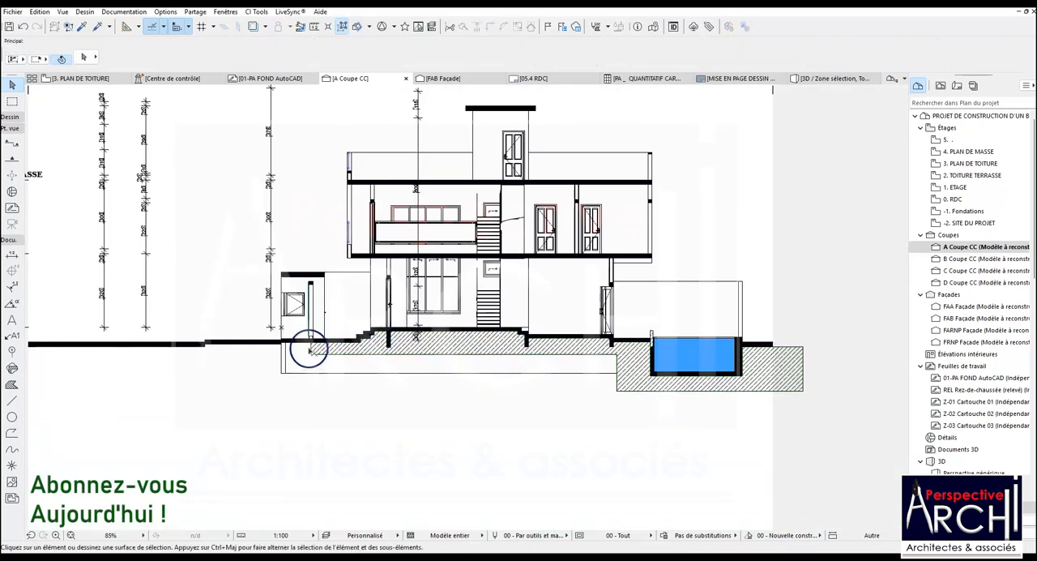
scroll(310, 350, up, 2)
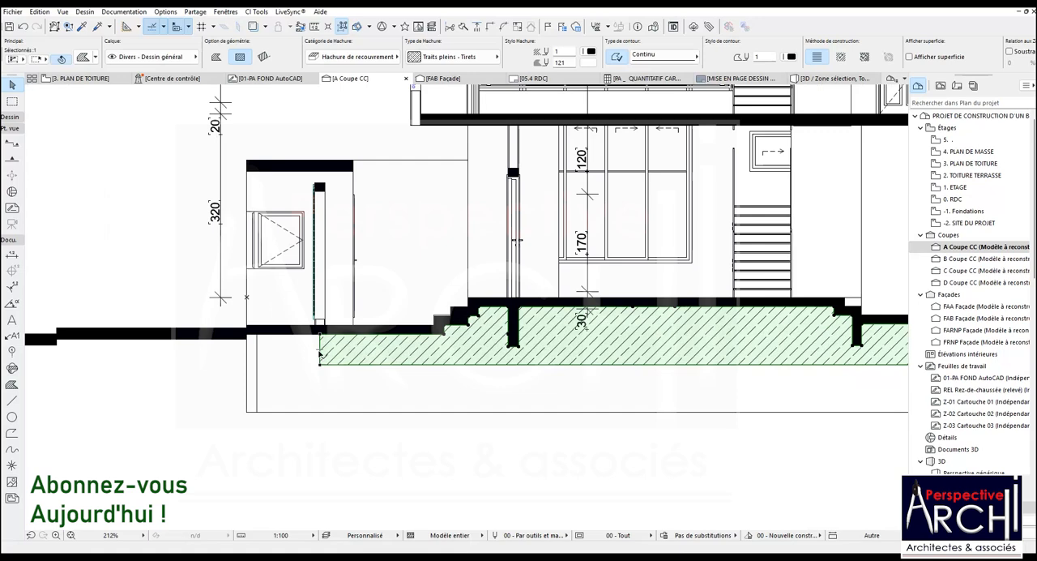
click(320, 353)
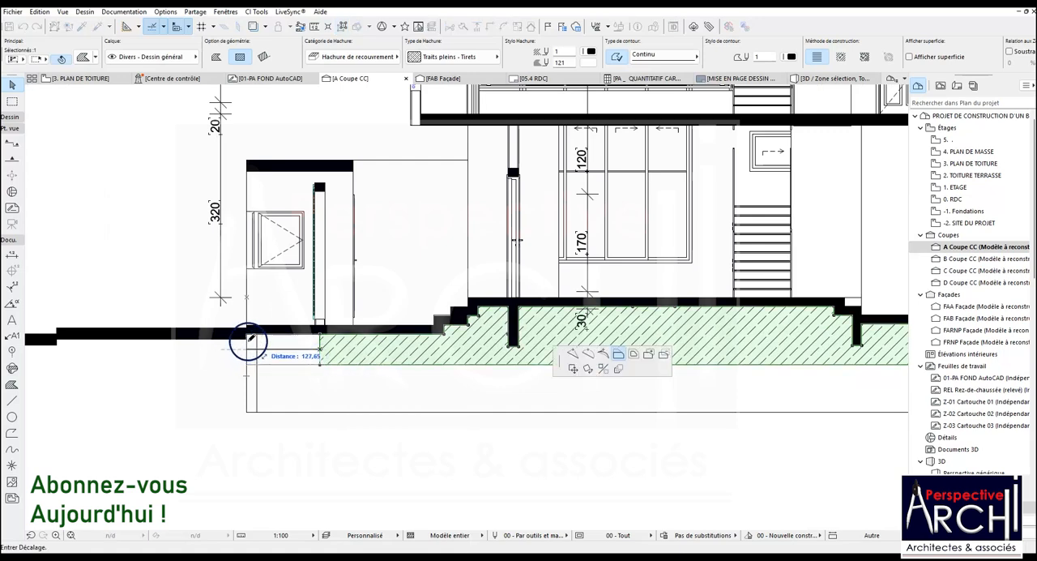
scroll(254, 340, up, 3)
click(248, 333)
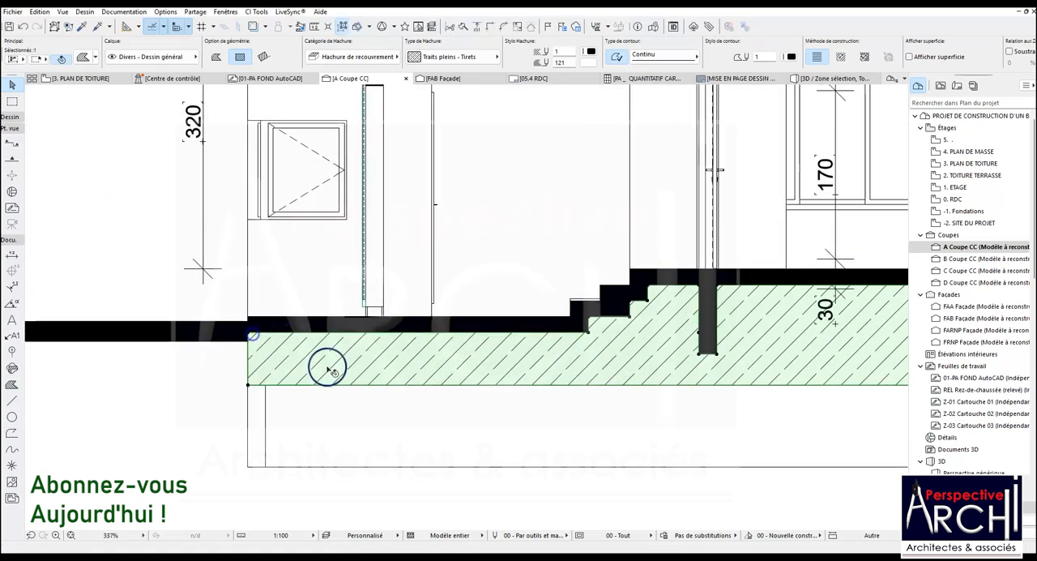
Add a rectangle to the ground fill under the first exterior slab, as far as the slab's step down
scroll(328, 367, down, 5)
scroll(305, 377, up, 3)
click(304, 377)
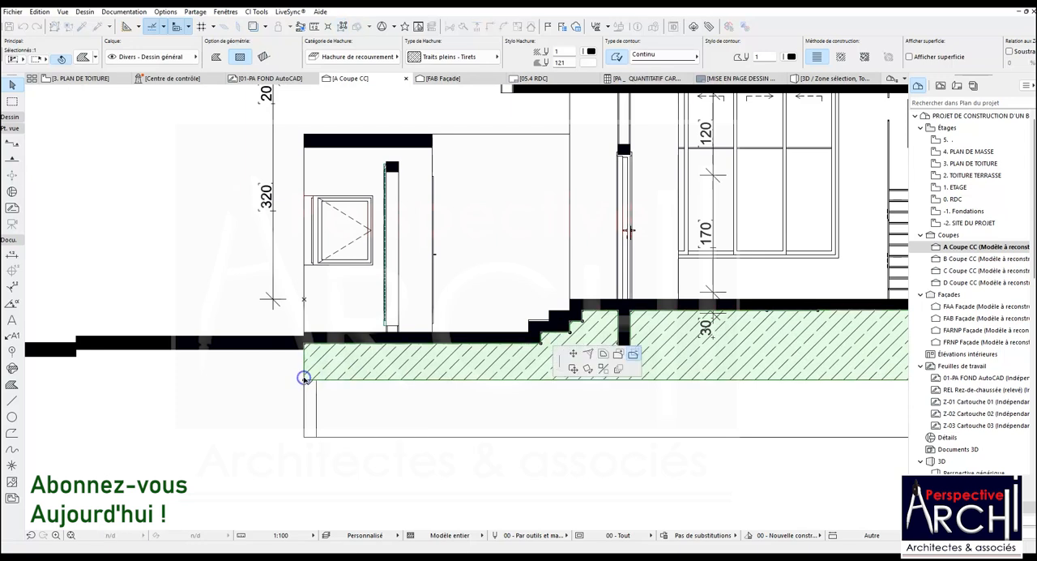
click(617, 353)
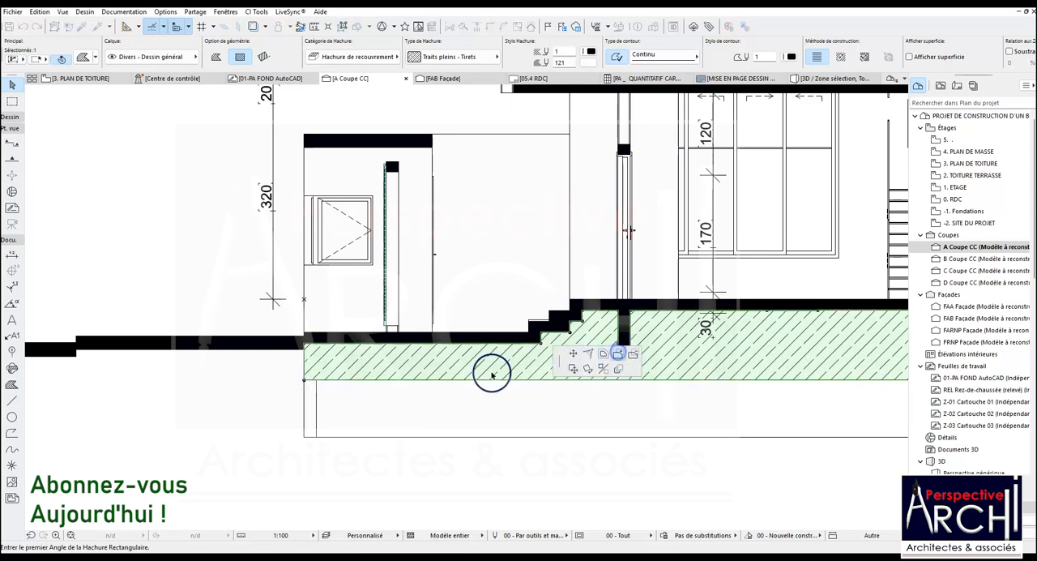
click(305, 381)
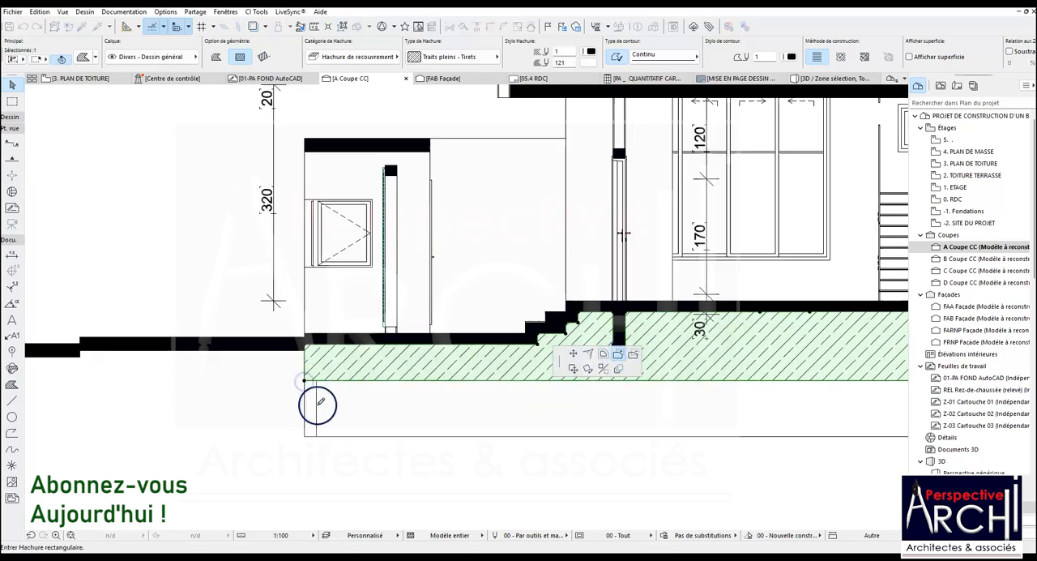
scroll(316, 398, down, 2)
scroll(173, 373, up, 3)
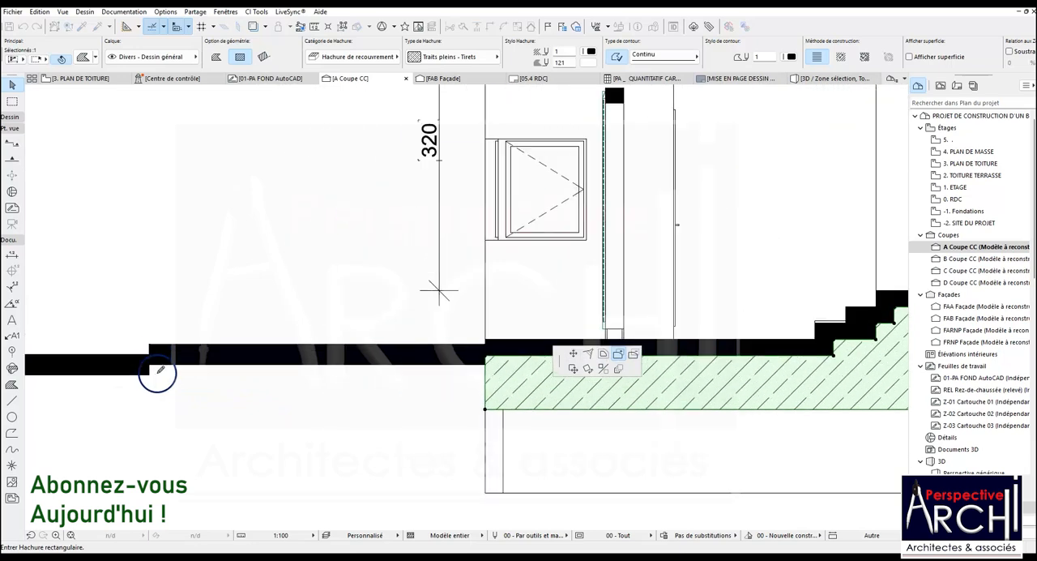
click(151, 359)
Add a rectangle to the ground fill under the lower exterior slab up to the section's limit, flush with the slab's underside
scroll(562, 294, down, 4)
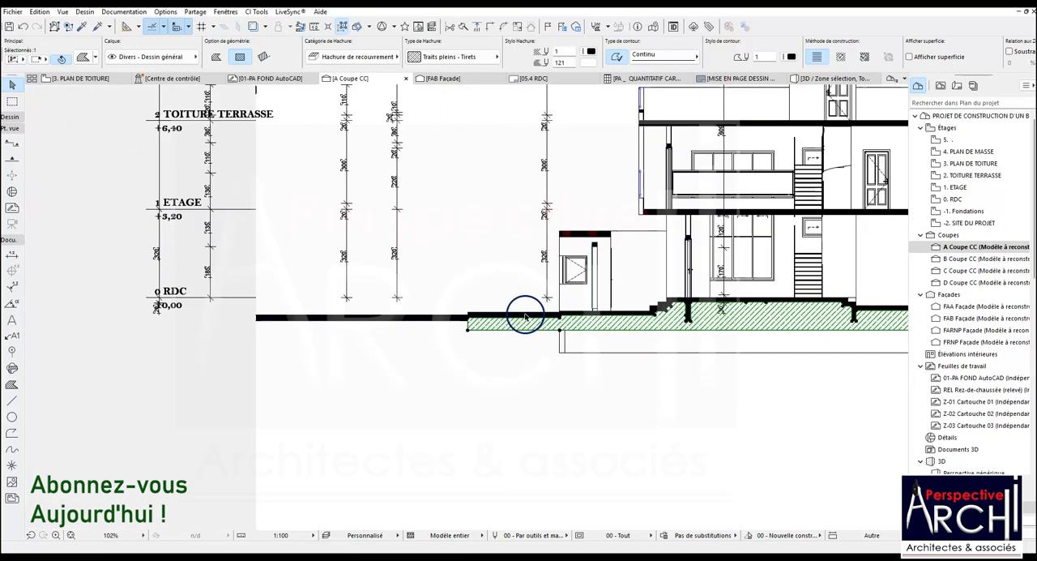
click(469, 328)
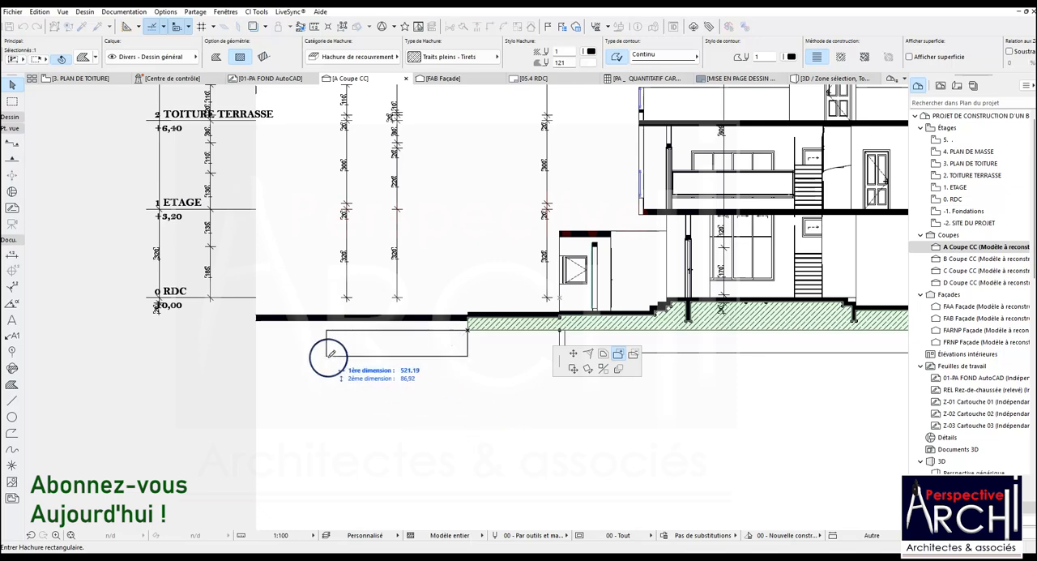
click(255, 321)
scroll(258, 321, up, 4)
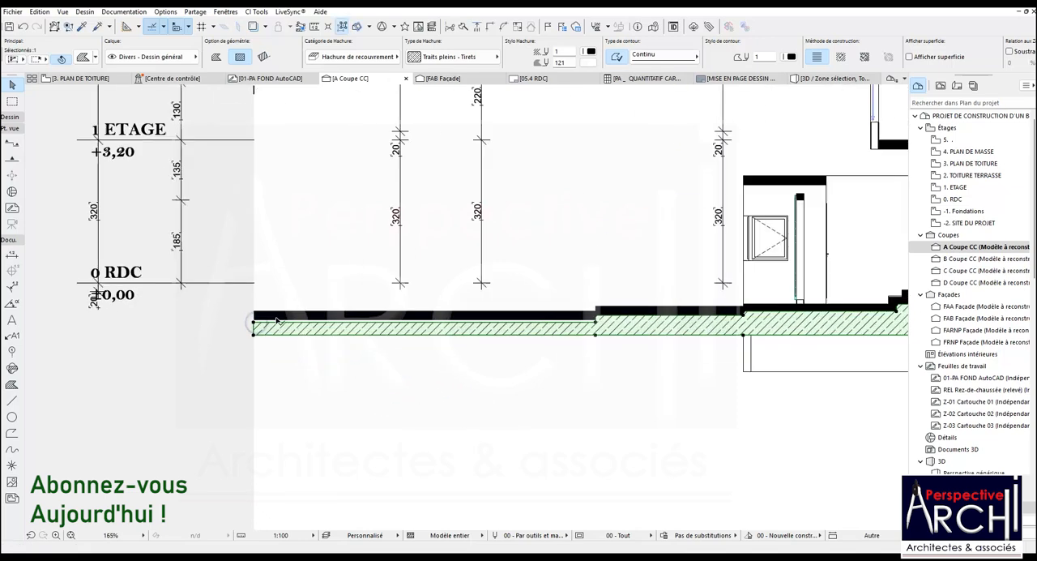
click(278, 320)
key(Escape)
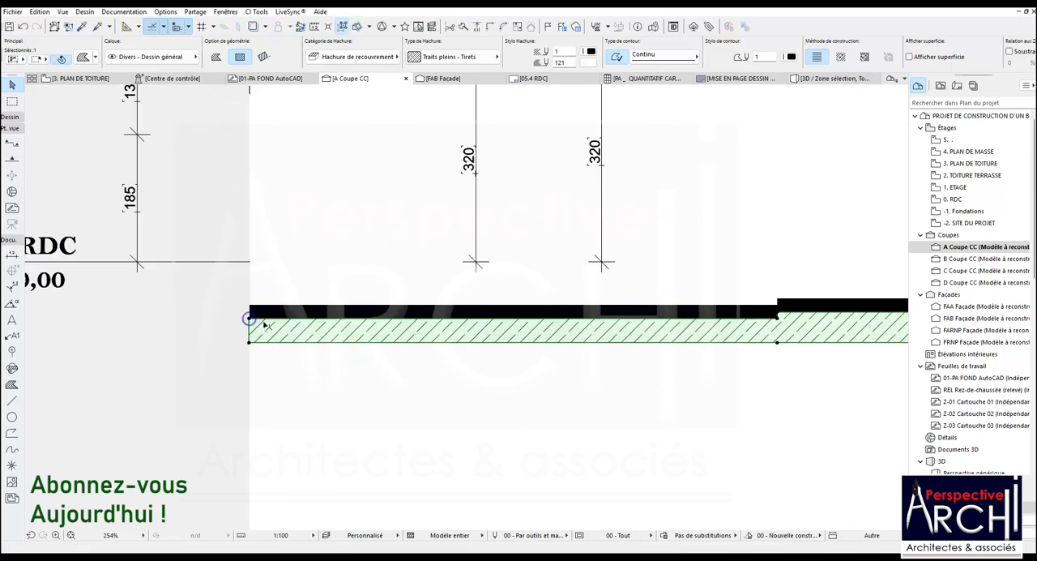
Lower the ground fill's bottom edge under the house to the depth of the fill beneath the pool
scroll(290, 336, down, 5)
click(558, 338)
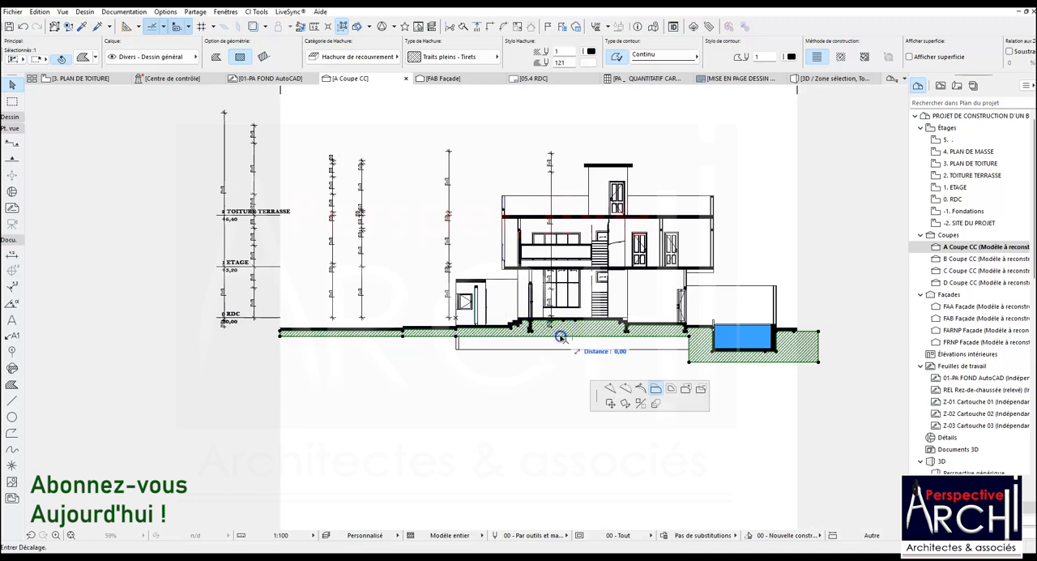
click(691, 361)
Extend the deep part of the ground fill under the exterior slabs to the section's limit
click(456, 347)
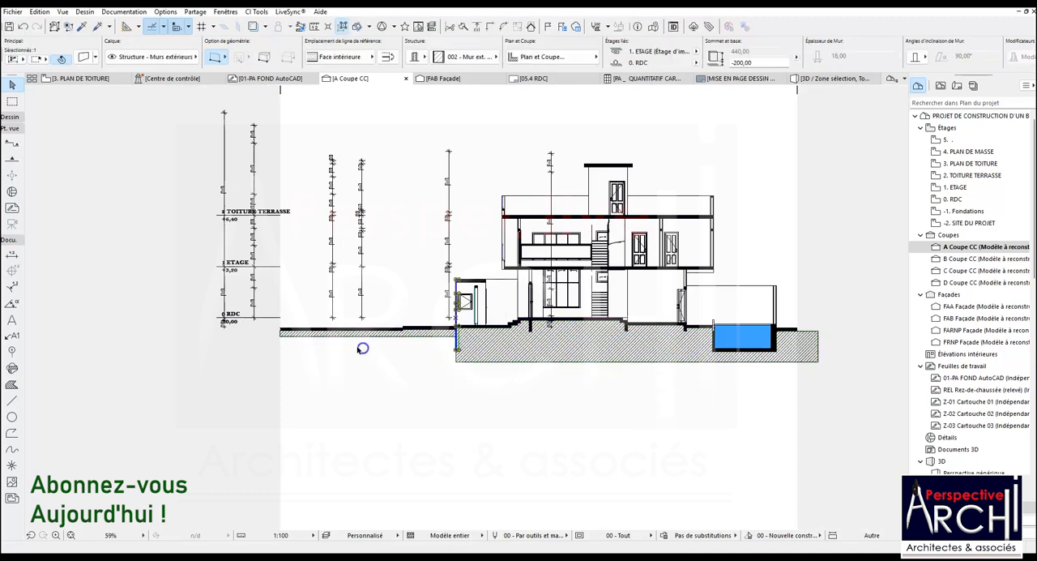
click(456, 356)
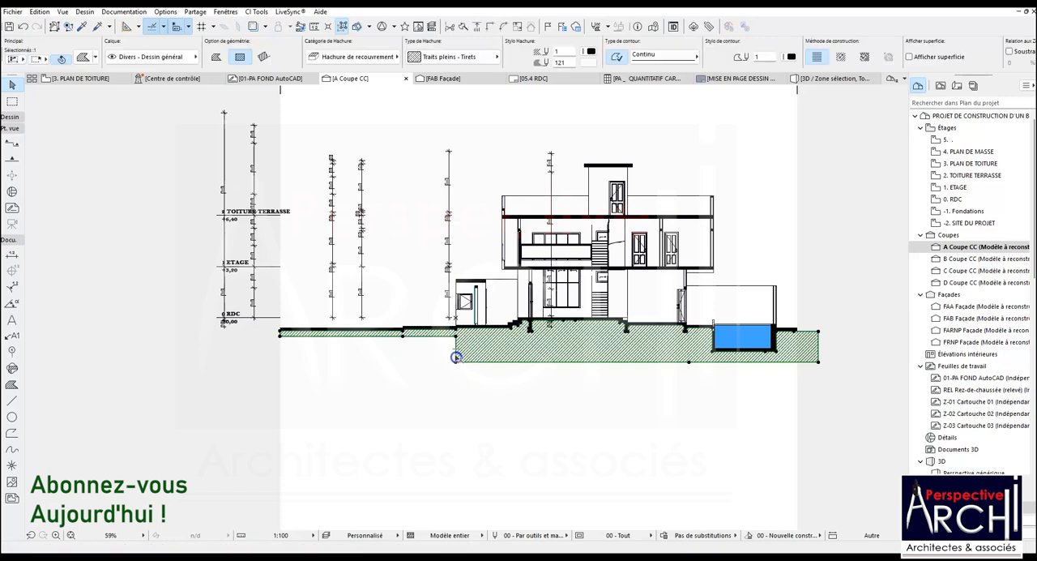
click(456, 357)
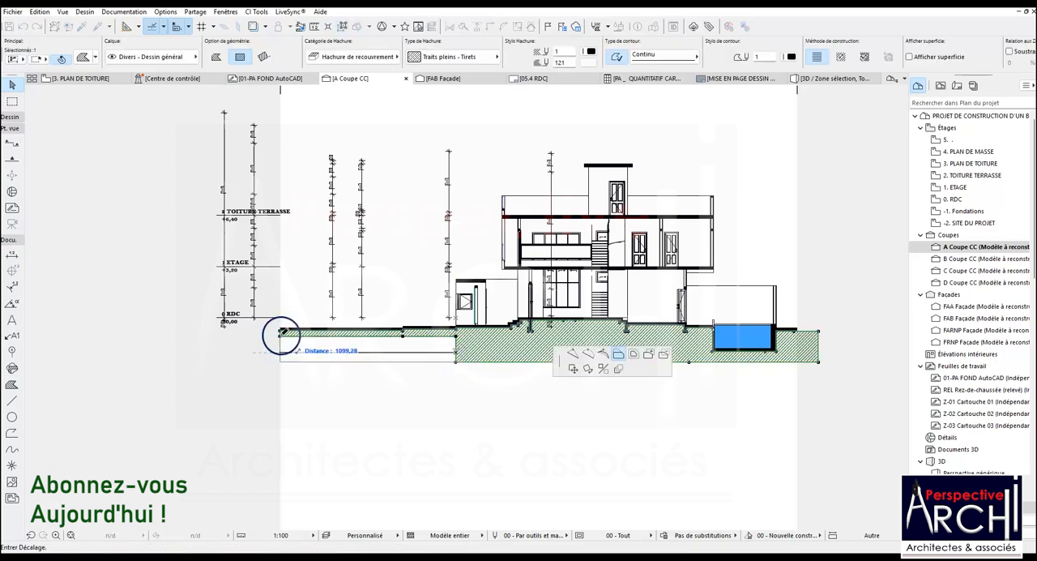
click(279, 337)
key(Escape)
Delete the five vertical dimension chains outside the house, keeping the storey level marks and the chain inside the building
scroll(587, 316, up, 5)
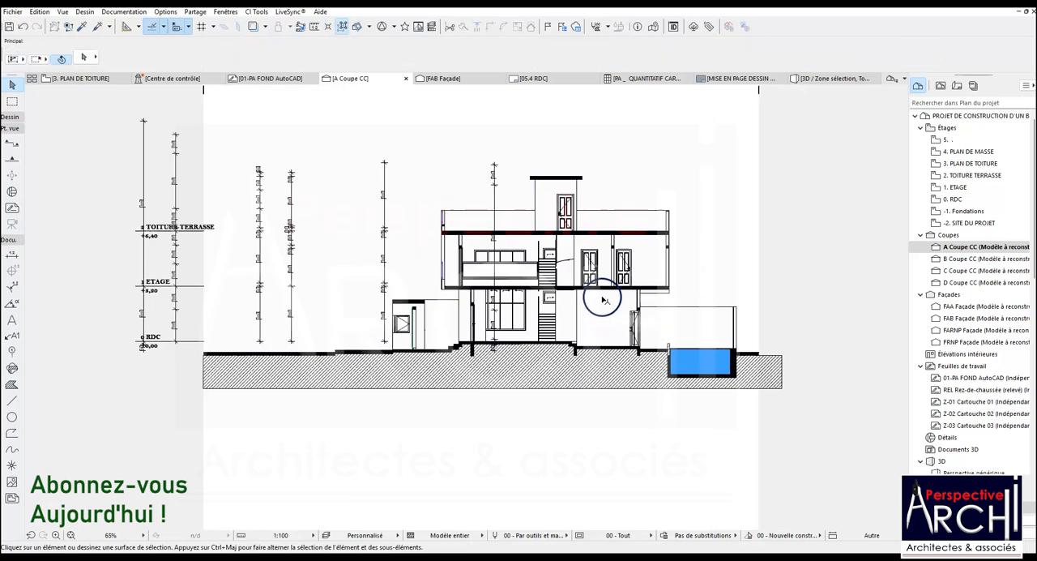
scroll(581, 317, down, 3)
scroll(559, 255, up, 4)
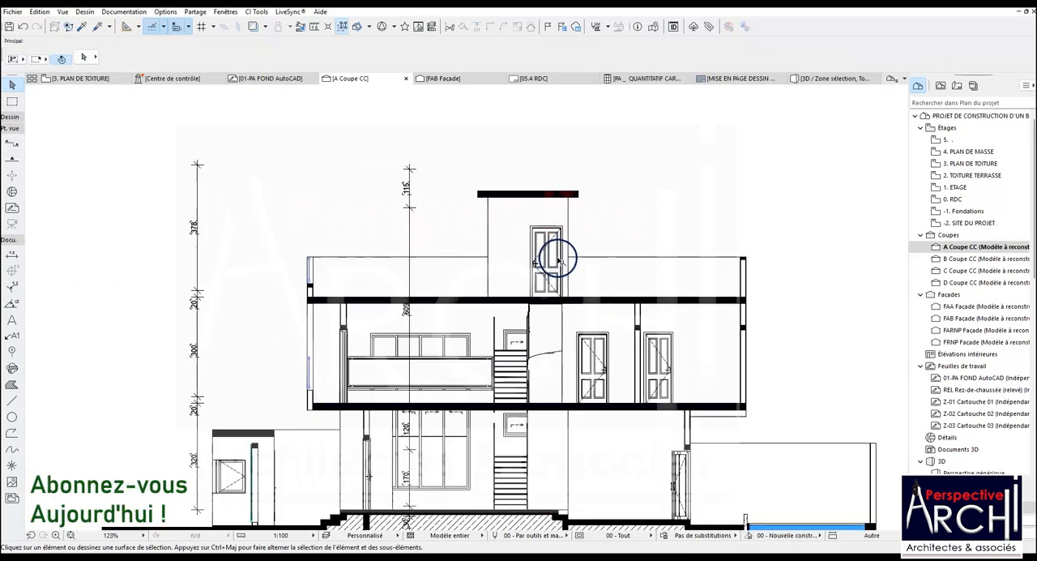
scroll(557, 256, down, 4)
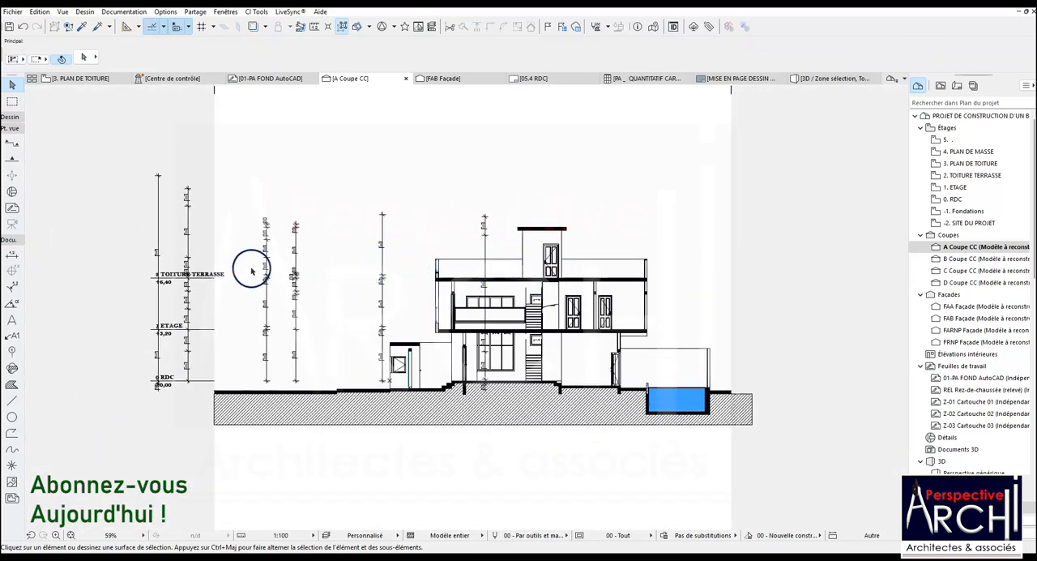
drag(392, 263, 156, 181)
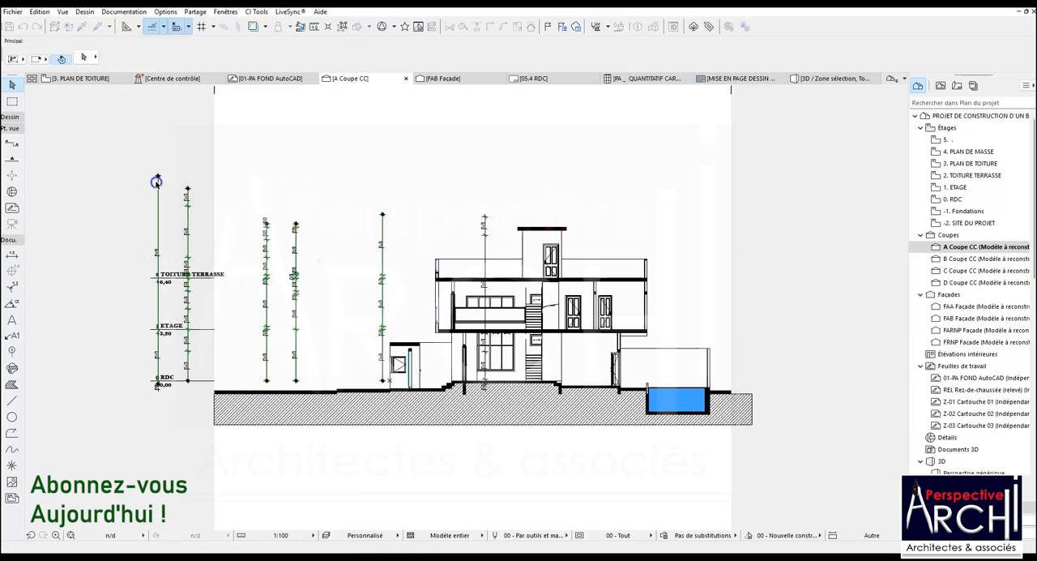
key(Delete)
click(240, 196)
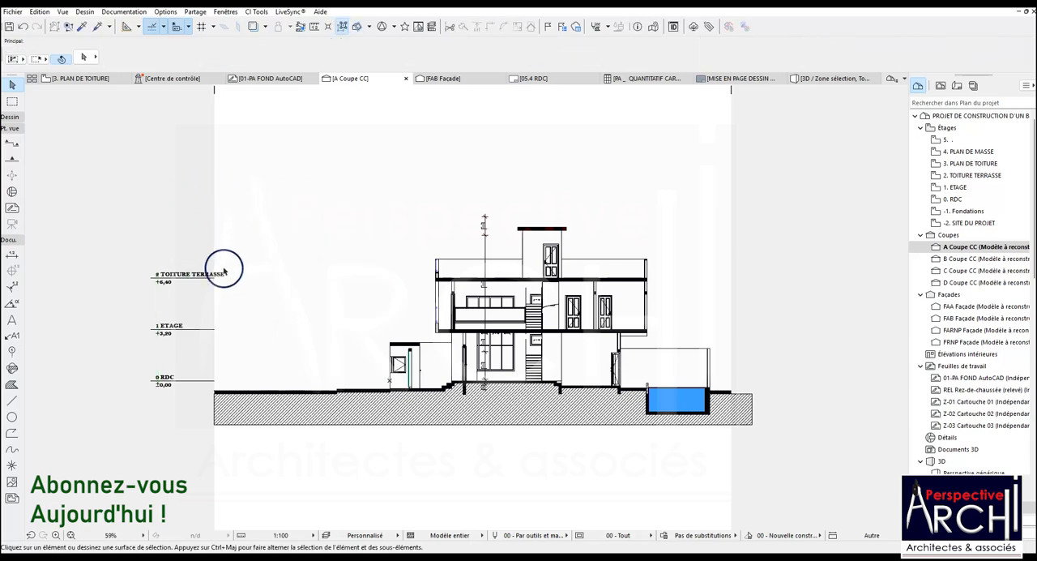
Pick up the settings of the vertical dimension chain inside the house as the dimension tool's defaults
scroll(463, 326, up, 4)
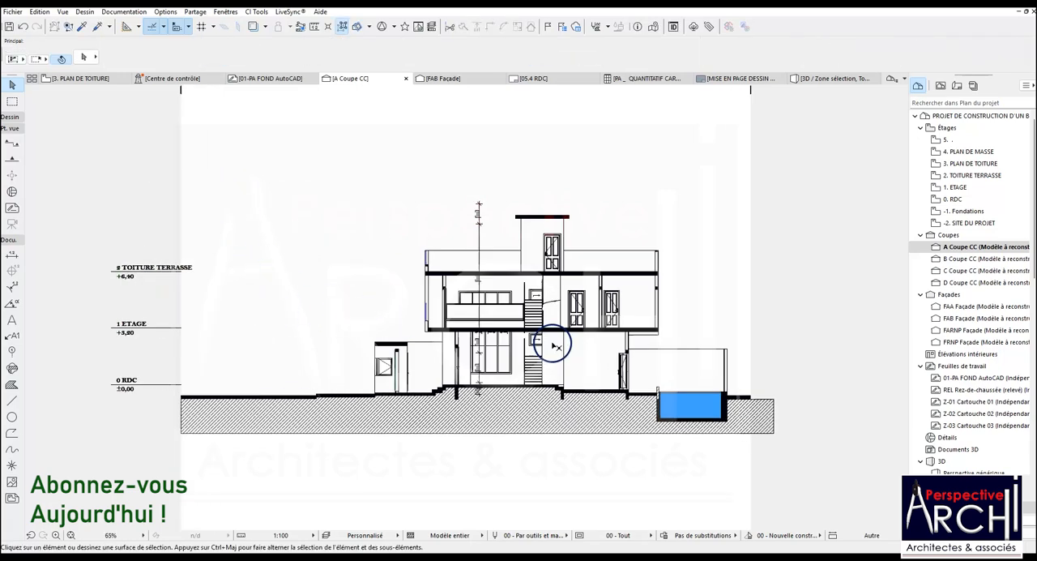
scroll(519, 354, down, 2)
scroll(490, 366, up, 5)
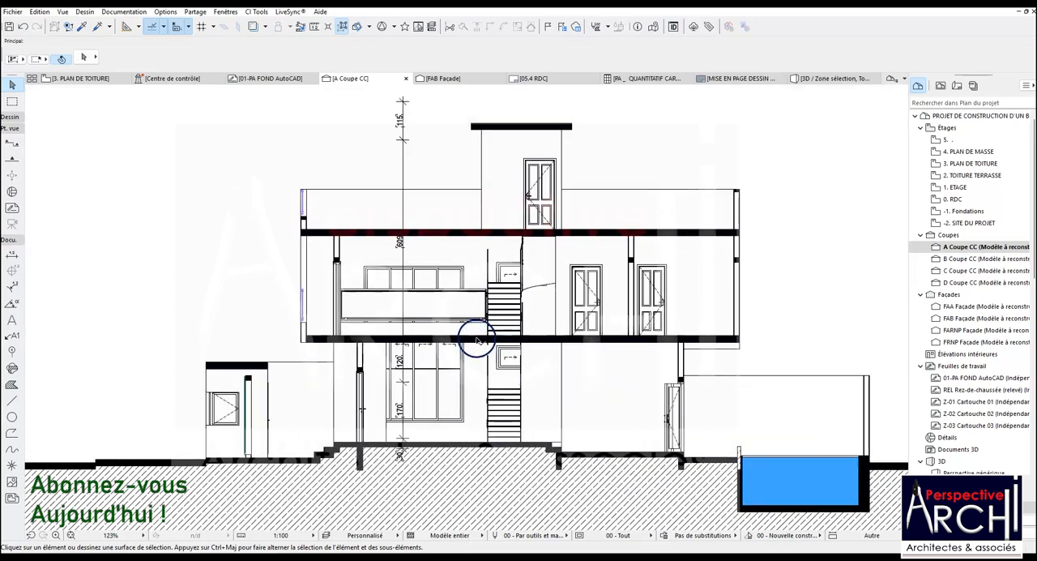
scroll(429, 369, down, 2)
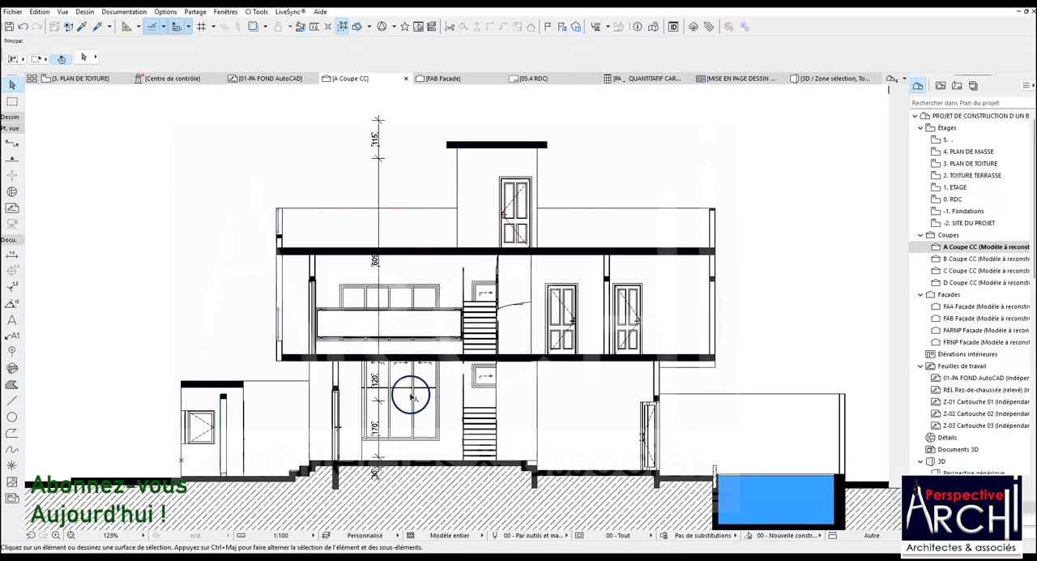
scroll(411, 396, up, 2)
scroll(453, 385, down, 3)
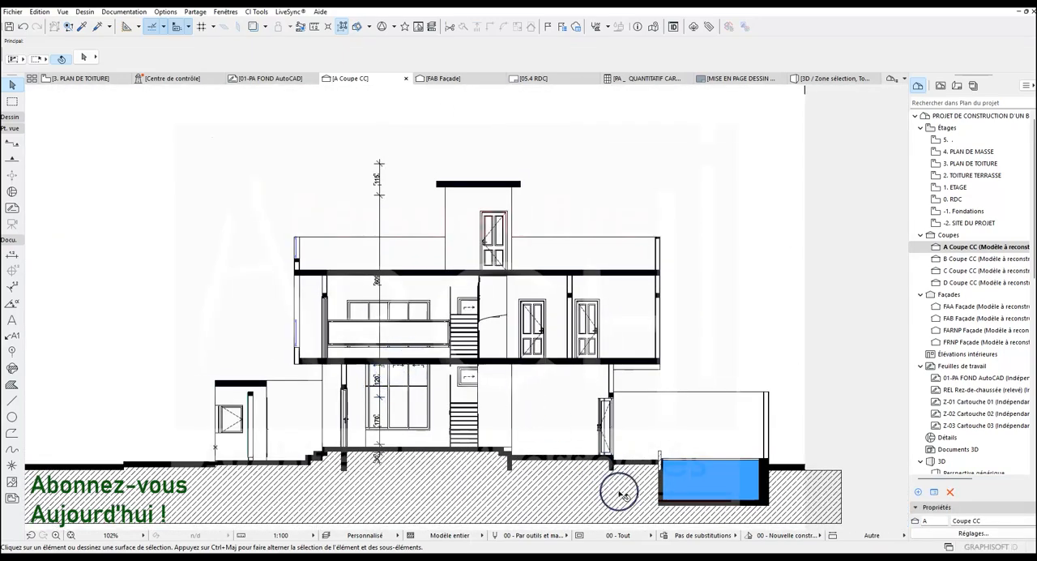
click(81, 26)
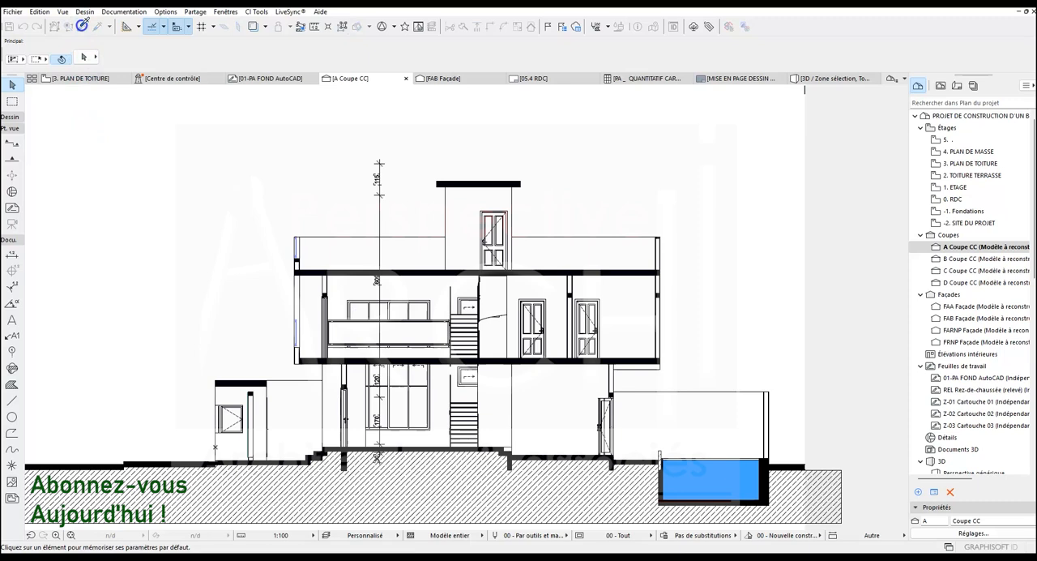
click(384, 213)
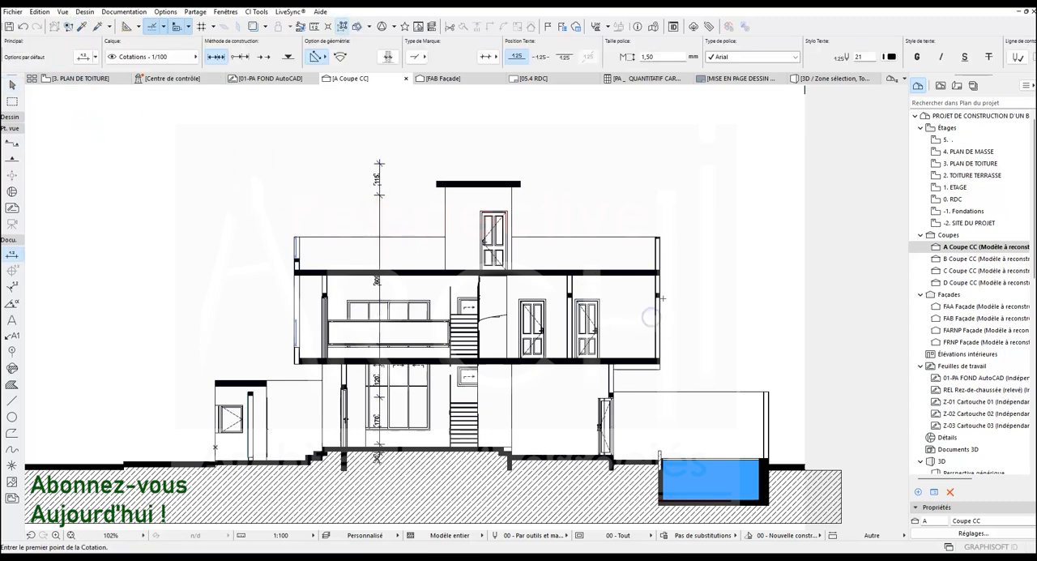
Place a vertical dimension chain beside the upper floor's outer wall, from the parapet top through the overhang's underside and terrace level to the pool bottom
scroll(663, 256, up, 4)
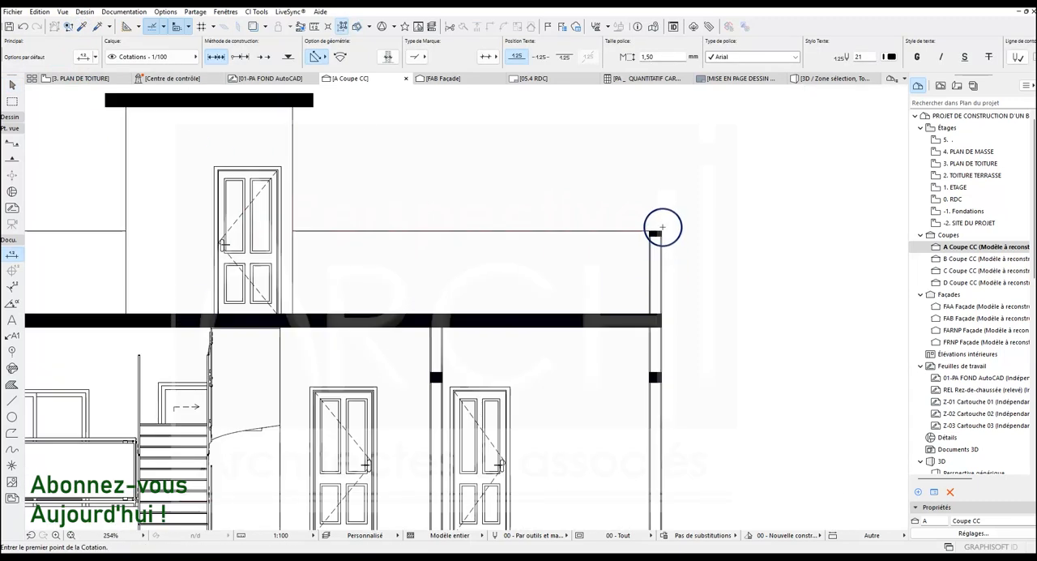
click(663, 228)
scroll(637, 241, down, 4)
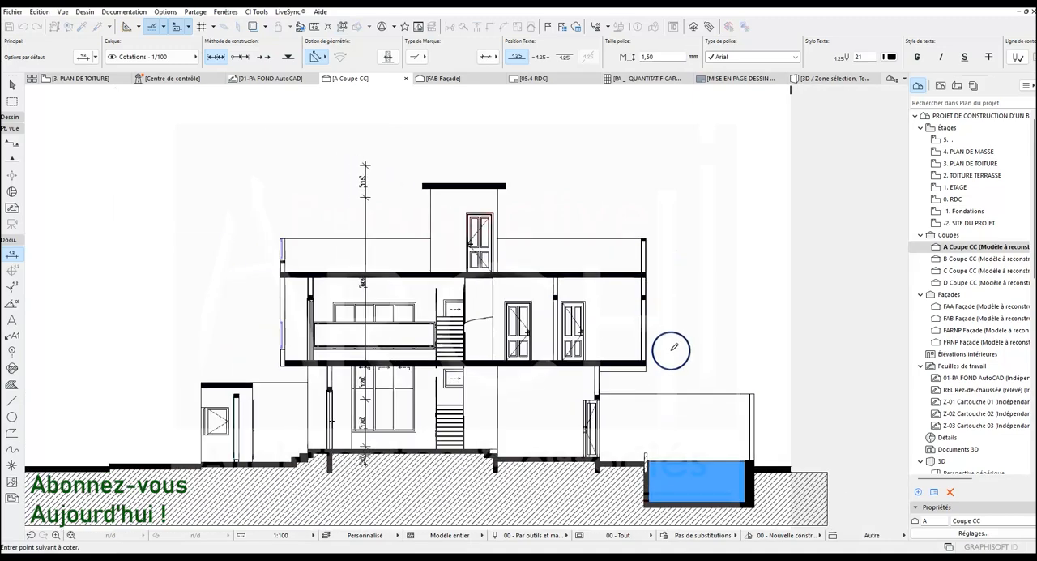
scroll(646, 371, up, 3)
scroll(645, 369, down, 4)
scroll(640, 406, up, 2)
scroll(635, 442, up, 2)
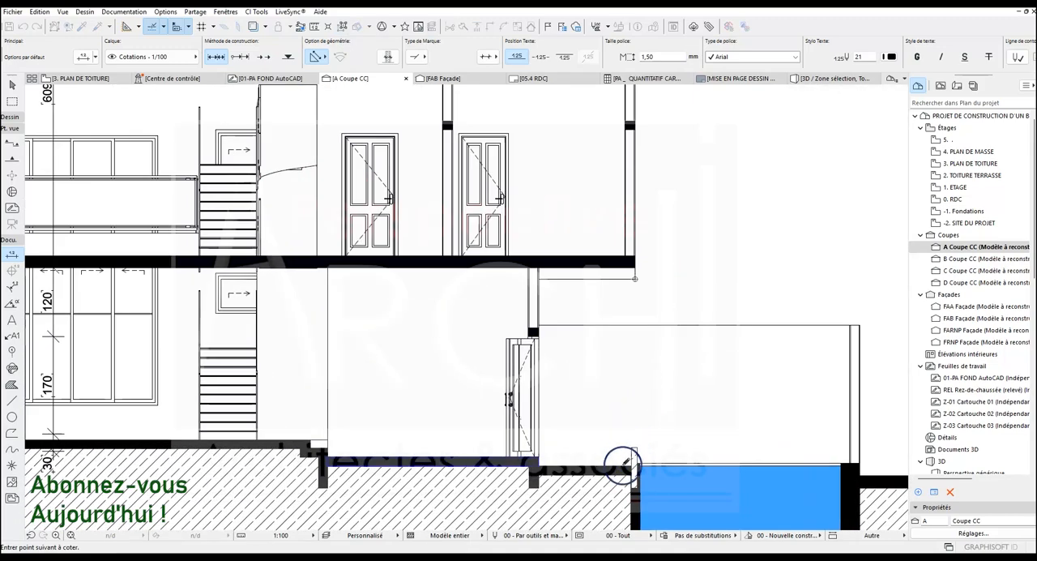
scroll(626, 387, down, 4)
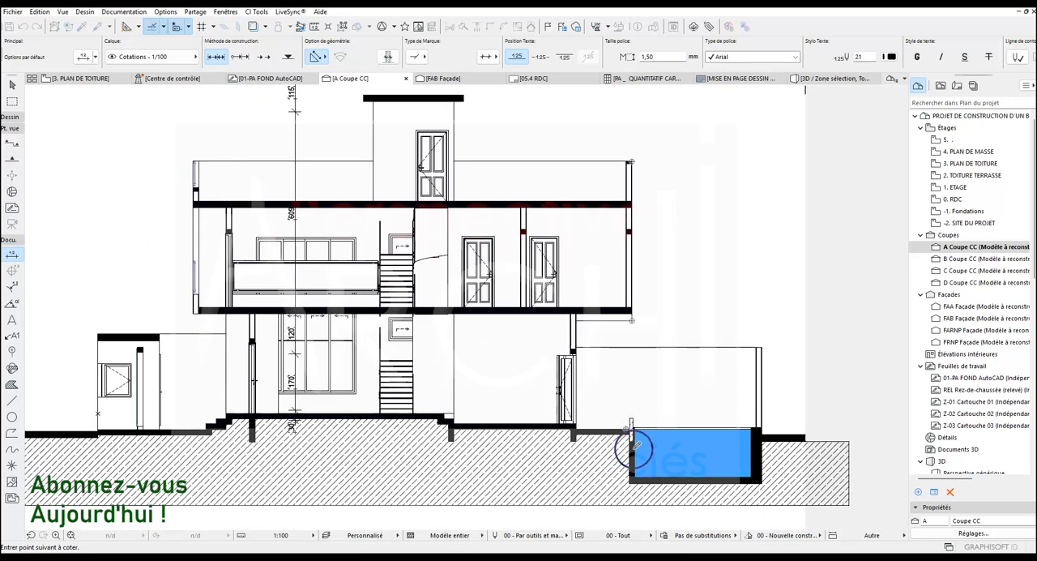
scroll(635, 445, up, 4)
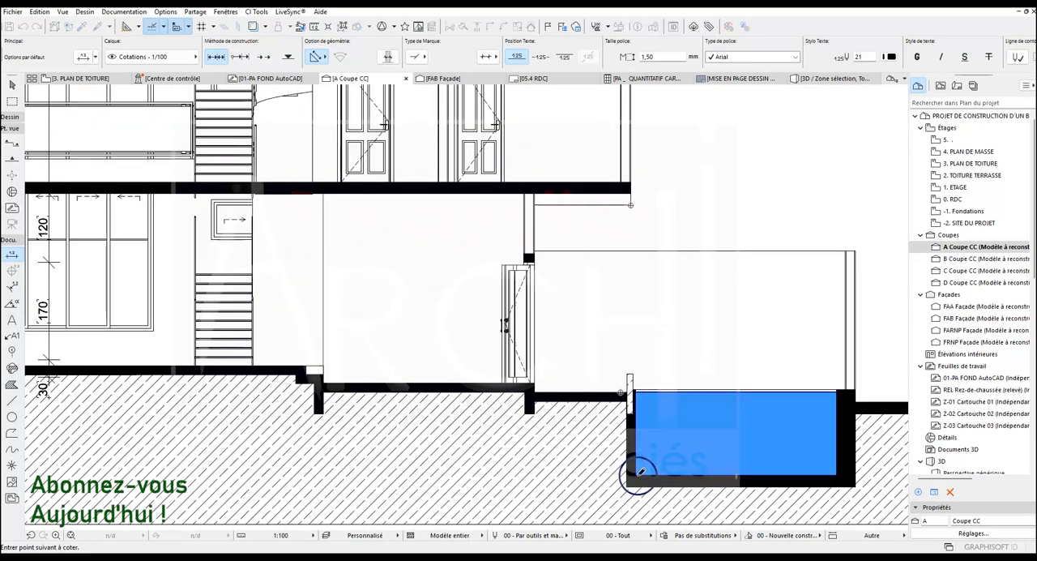
scroll(638, 474, down, 2)
double_click(656, 300)
click(672, 307)
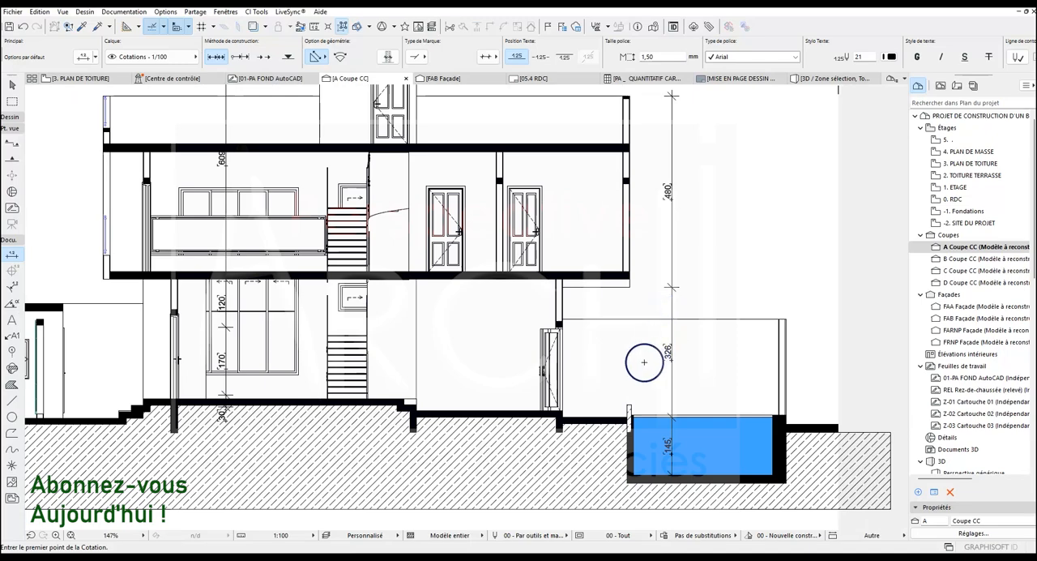
Delete the small wall piece standing at the pool's edge next to the terrace slab
key(Escape)
click(629, 406)
key(Delete)
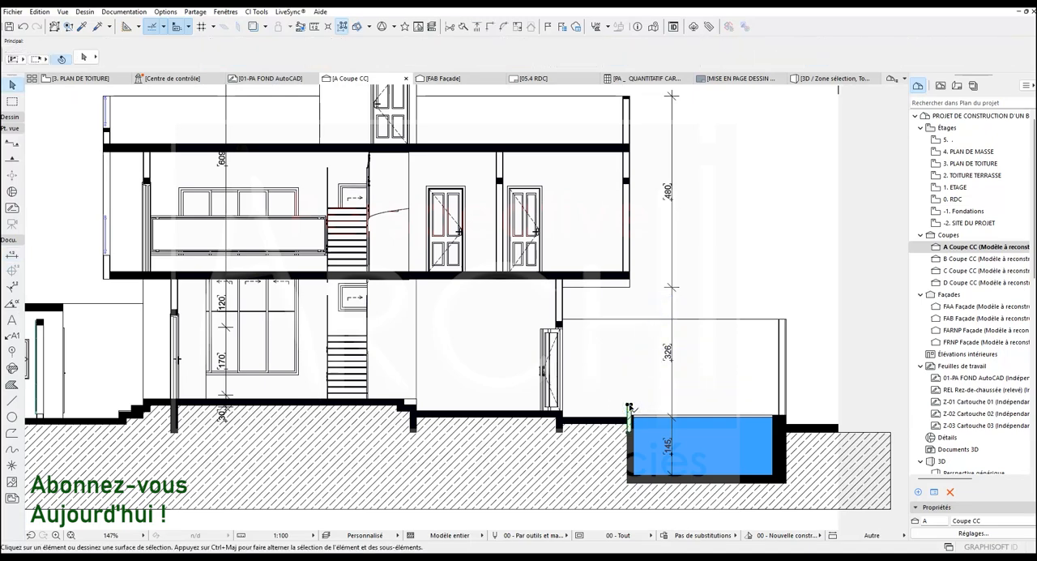
scroll(621, 412, down, 3)
scroll(602, 329, up, 2)
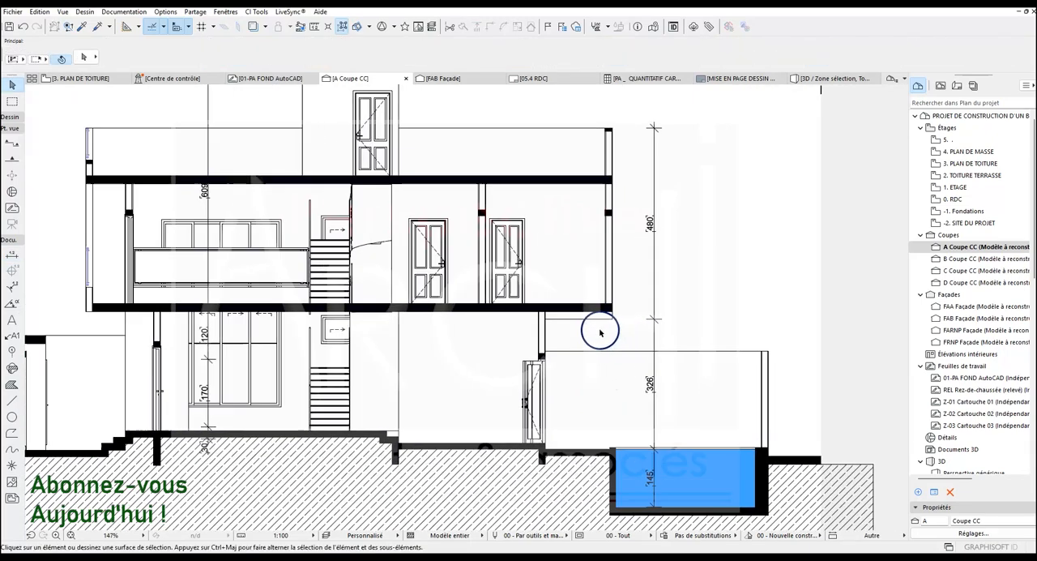
Offset the outer vertical edge of the ground fill back to the end of the slab beyond the pool
scroll(590, 282, down, 2)
scroll(713, 370, up, 5)
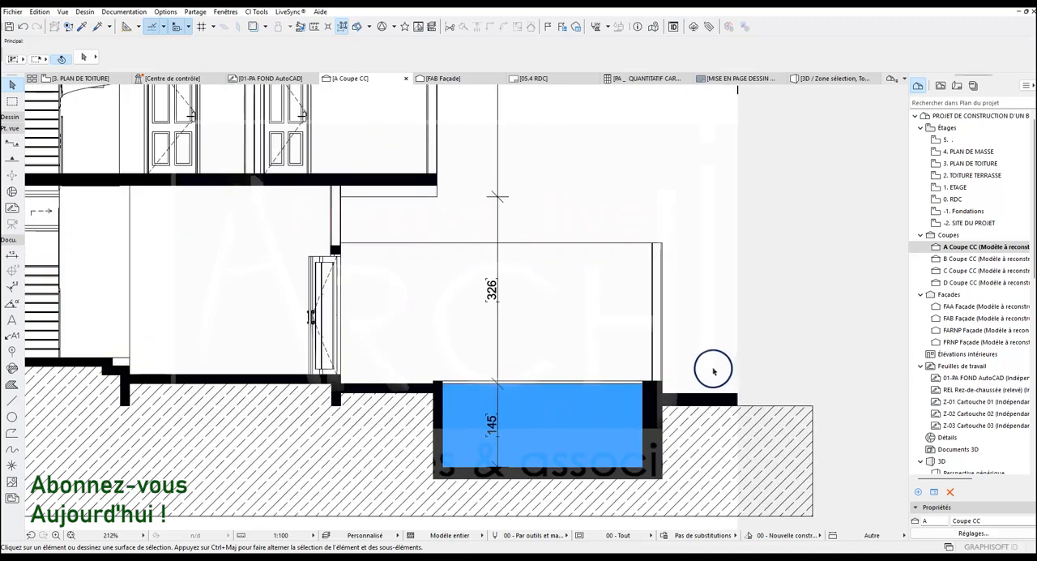
click(813, 421)
click(813, 421)
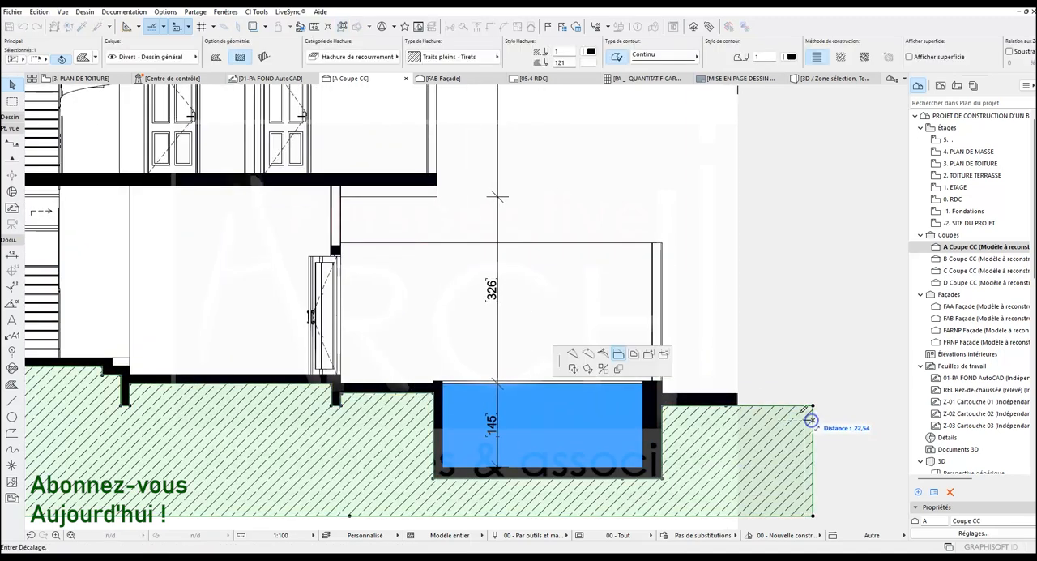
click(741, 389)
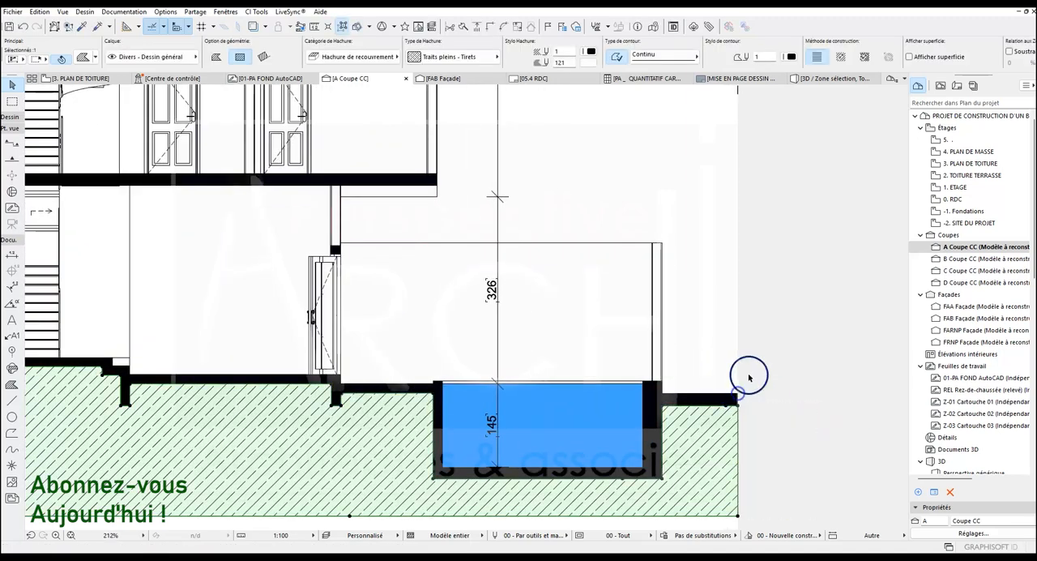
scroll(746, 377, down, 5)
scroll(551, 325, down, 2)
key(Escape)
scroll(549, 318, up, 3)
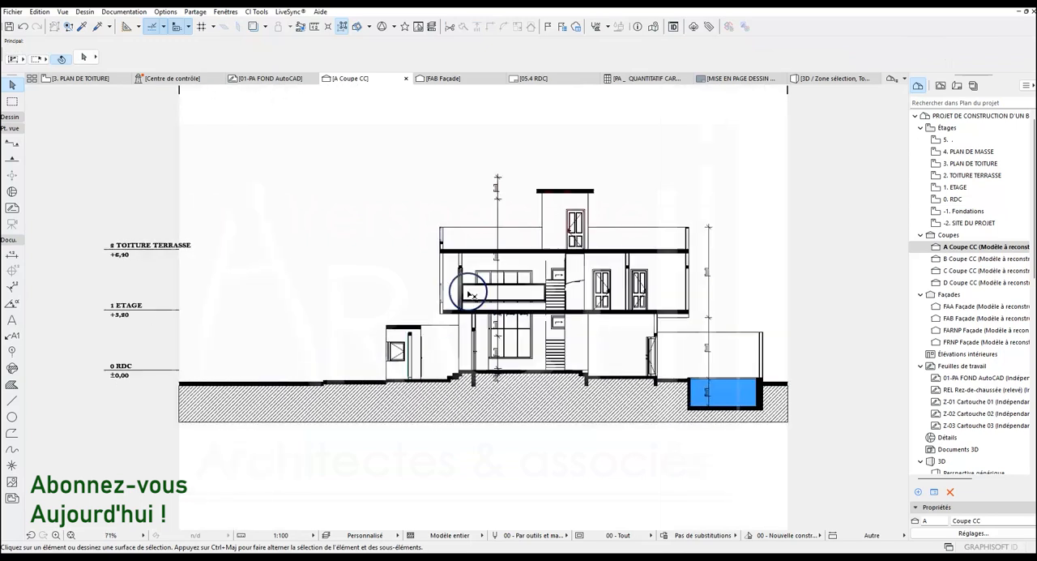
Place a level dimension inside the small roof rectangle on the 3. PLAN DE TOITURE floor plan
click(81, 78)
click(417, 305)
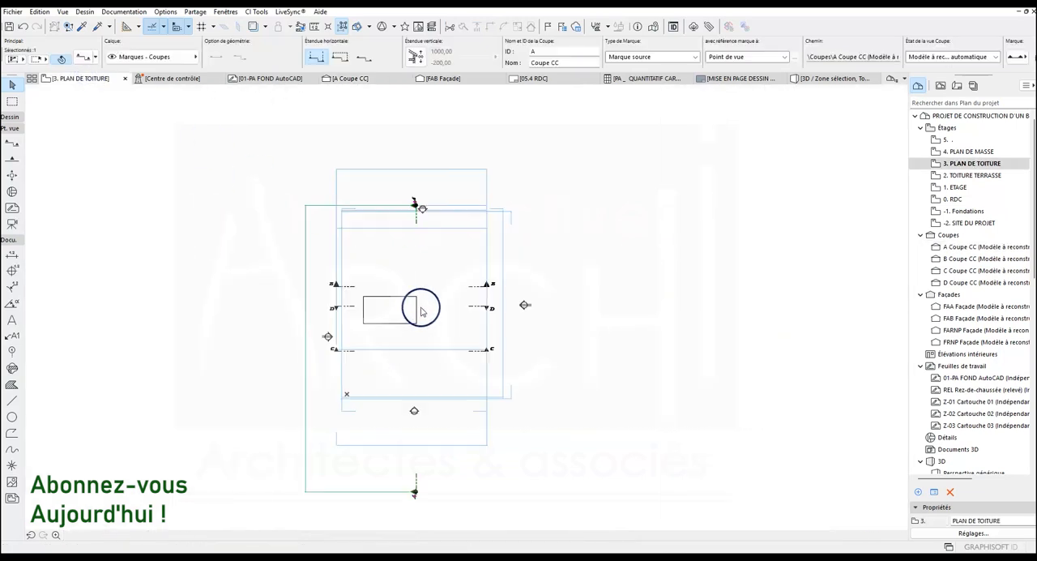
click(13, 271)
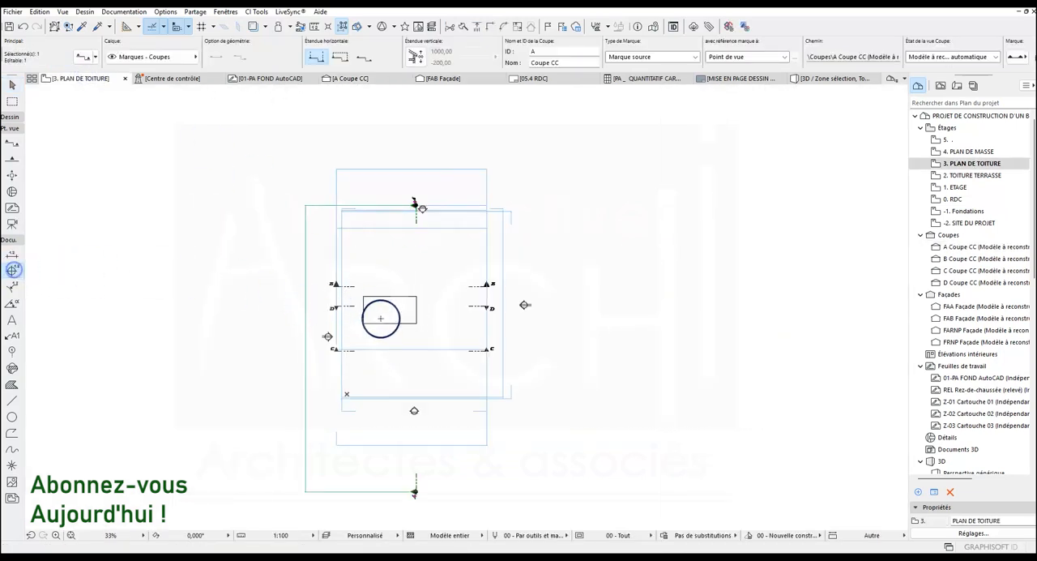
scroll(387, 309, up, 8)
scroll(387, 309, down, 8)
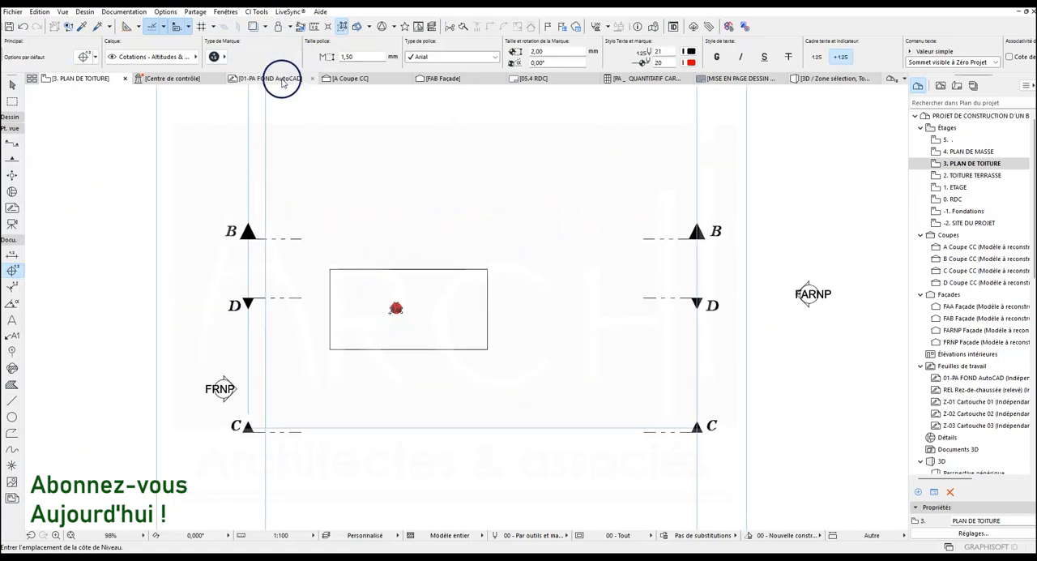
Check the storey level marks in section A against the building's roof levels
click(366, 80)
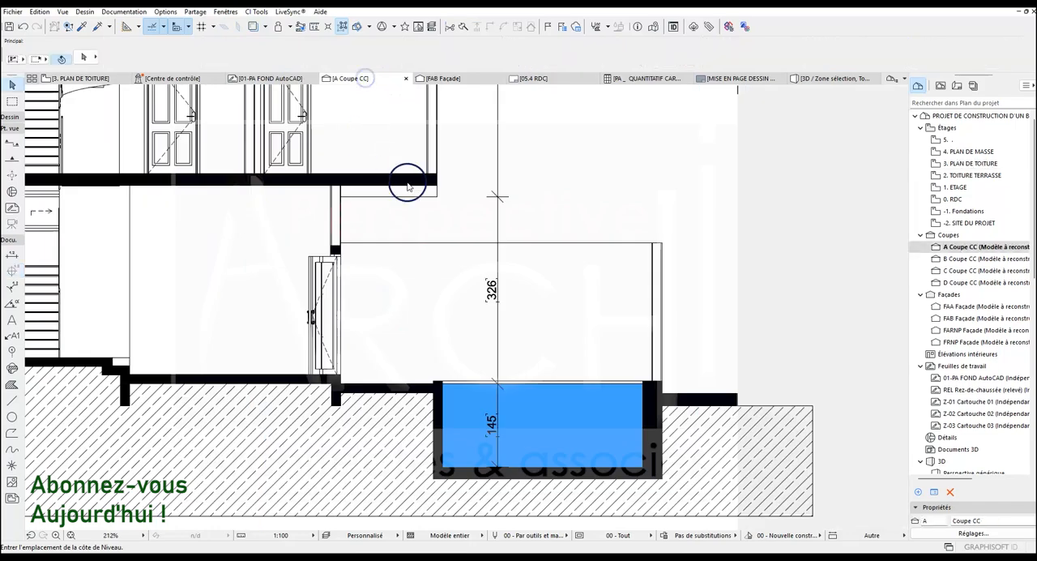
scroll(556, 346, down, 8)
scroll(352, 297, up, 5)
scroll(352, 297, up, 3)
scroll(354, 316, down, 6)
scroll(397, 294, up, 2)
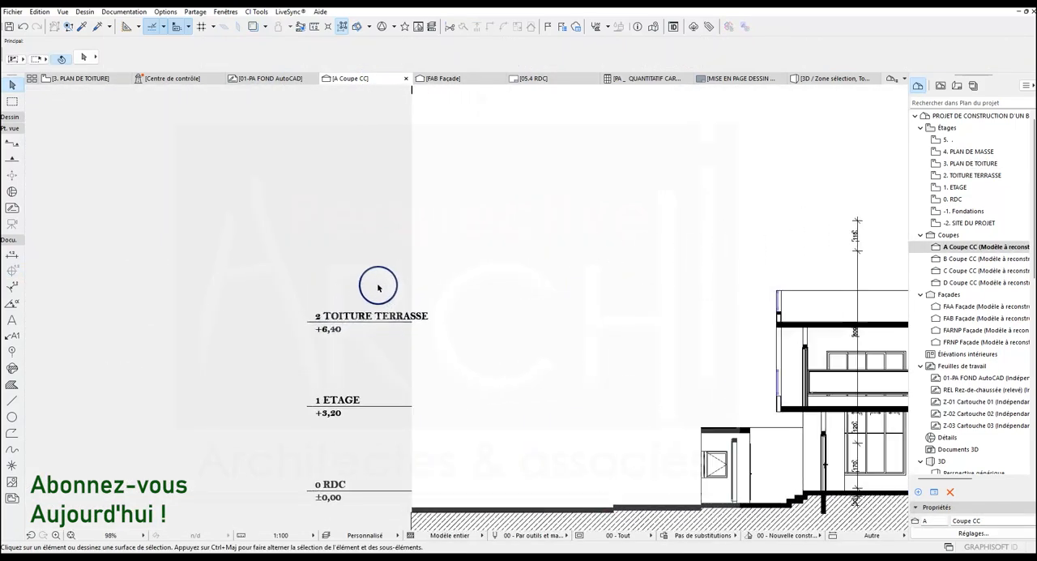
scroll(375, 283, down, 2)
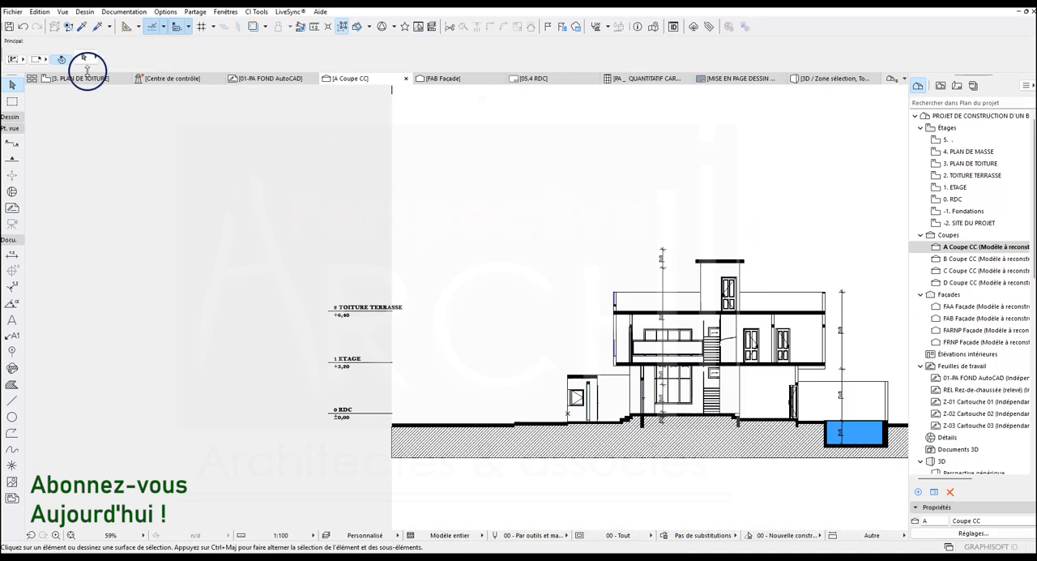
Turn on the level line of storey 3 PLAN DE TOITURE in the storey settings and return to section A
click(85, 77)
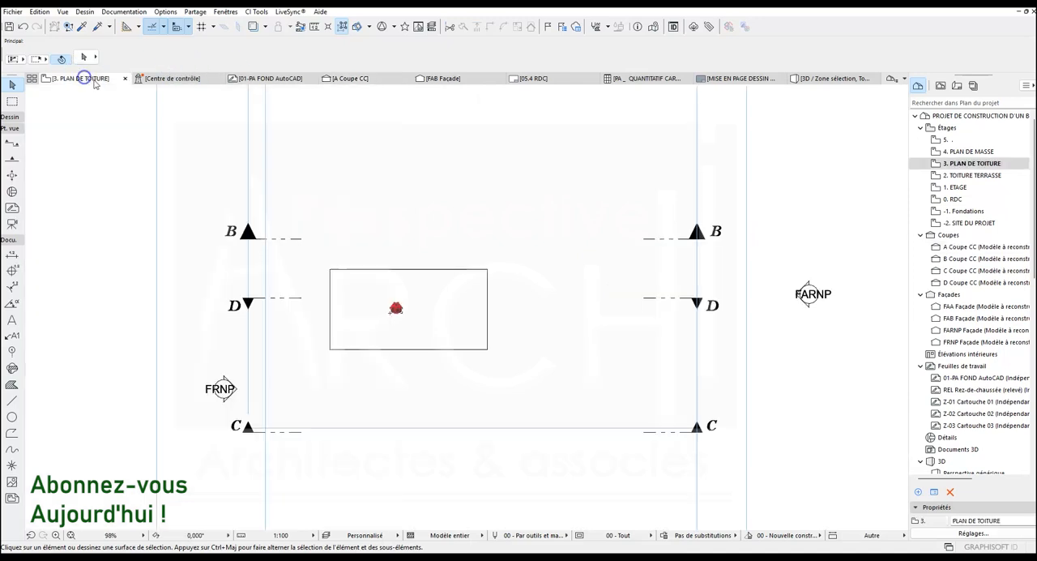
click(973, 533)
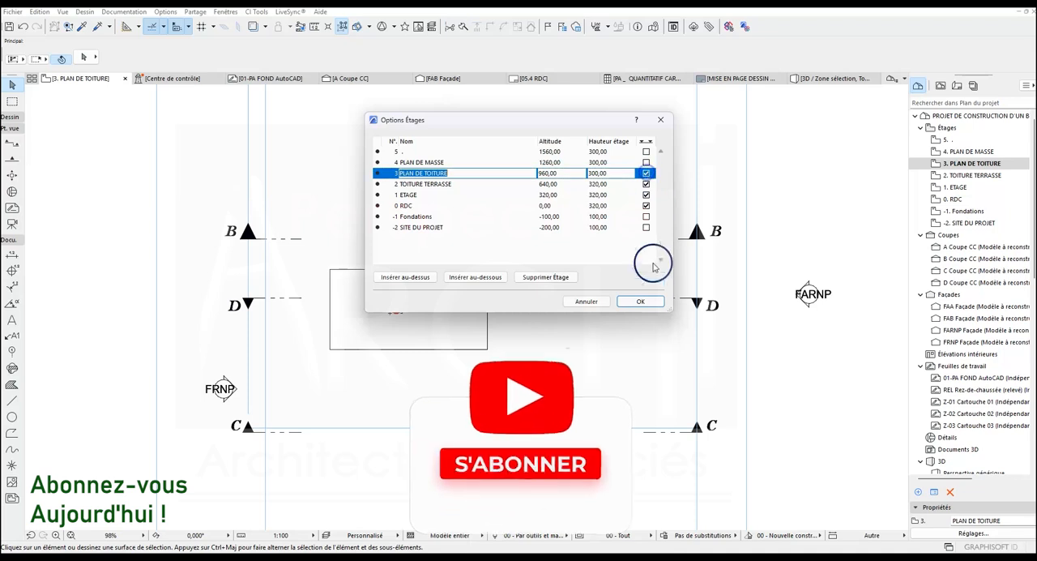
click(642, 300)
click(543, 229)
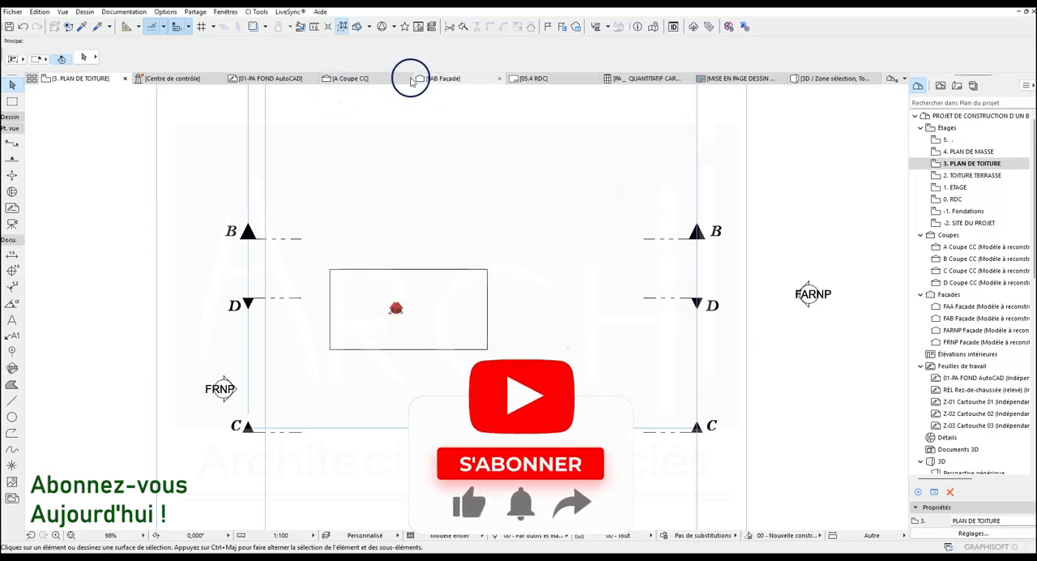
click(344, 77)
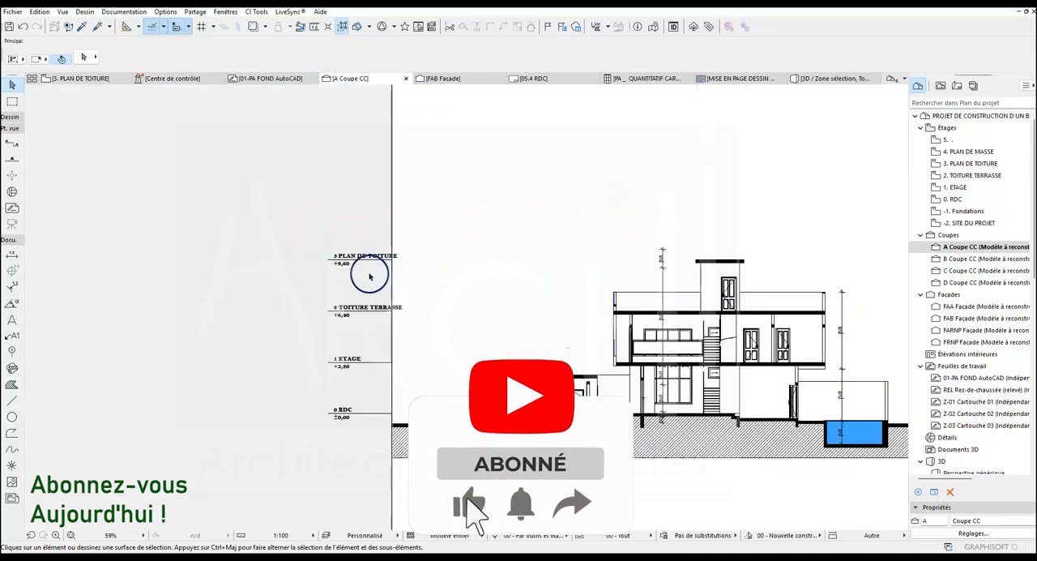
Examine the PLAN DE TOITURE level mark in section A against the top slab of the stair tower
scroll(365, 263, up, 6)
scroll(387, 240, down, 6)
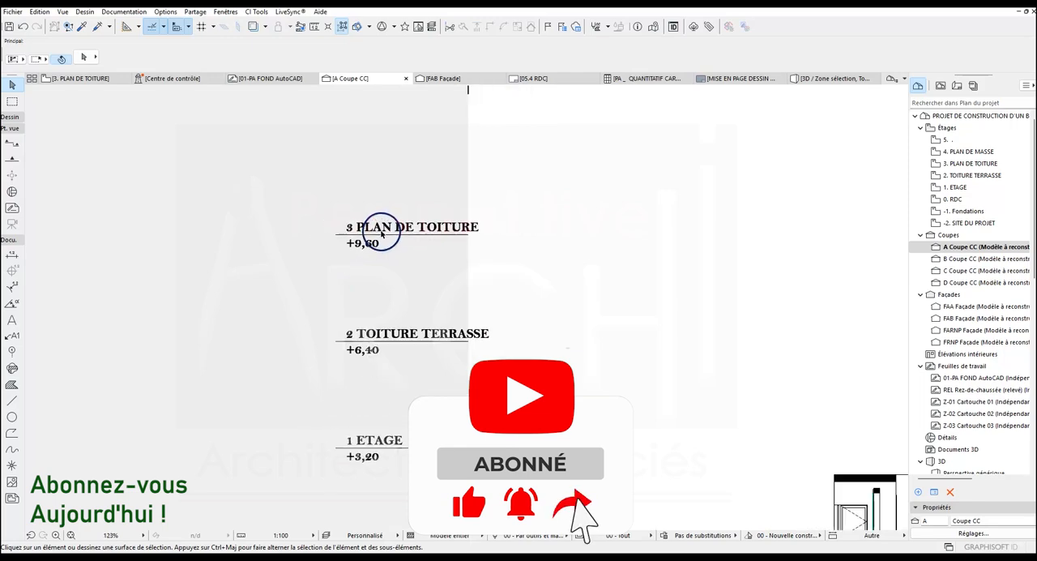
scroll(608, 262, up, 2)
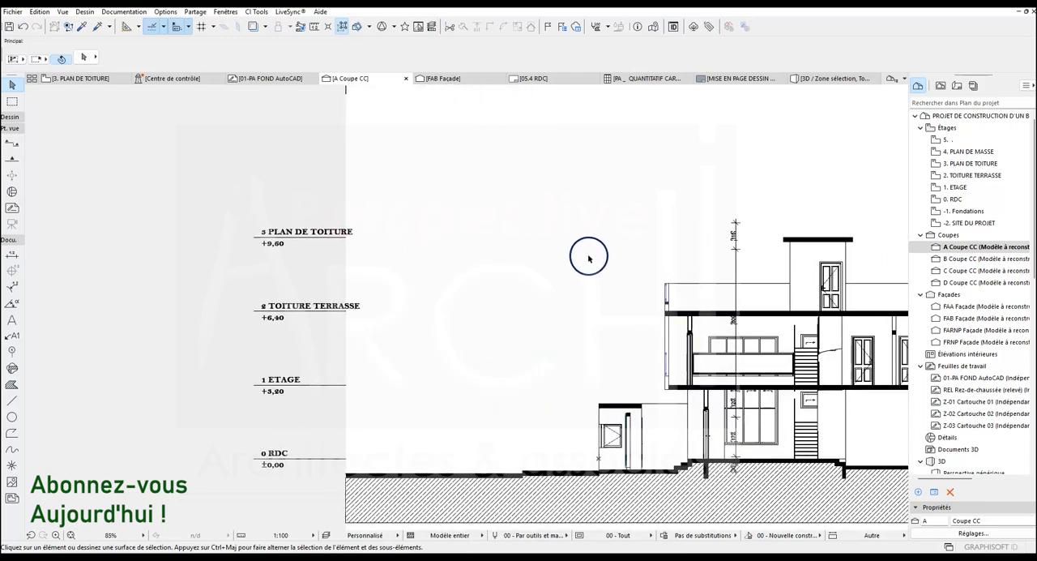
scroll(479, 266, down, 2)
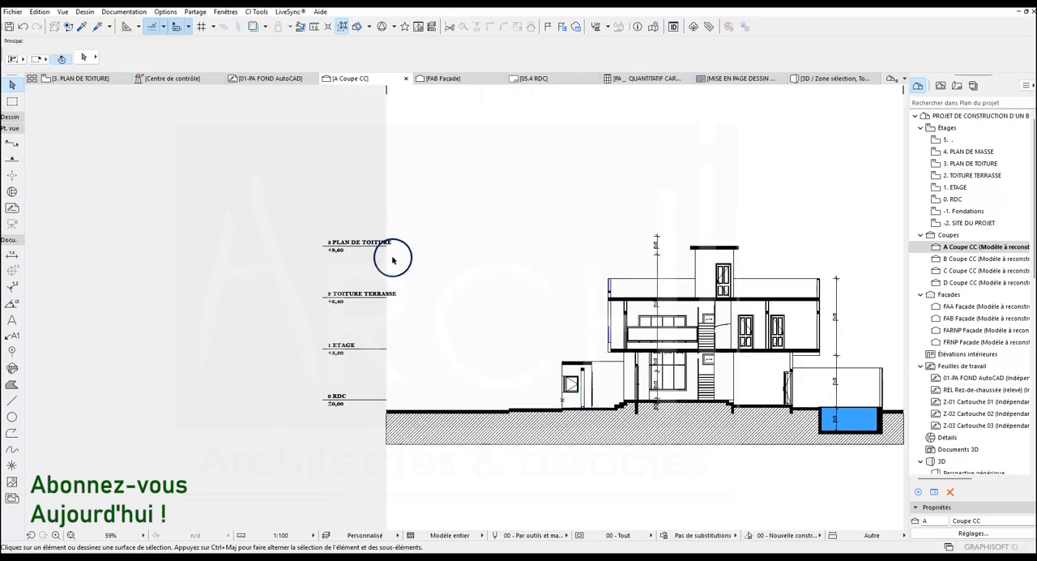
scroll(392, 259, down, 1)
scroll(586, 241, up, 3)
scroll(534, 227, down, 3)
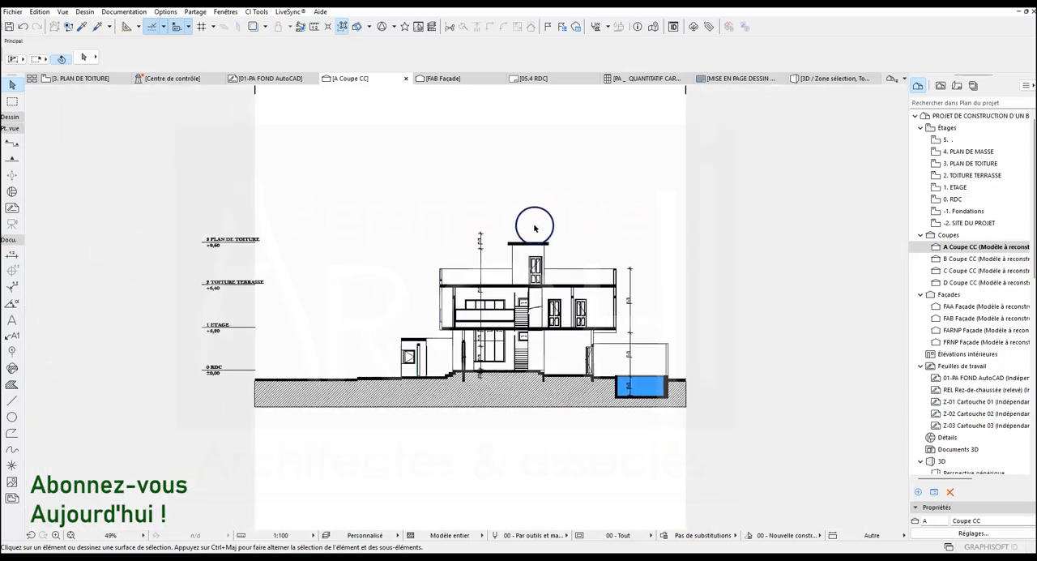
scroll(202, 199, up, 2)
scroll(209, 192, down, 1)
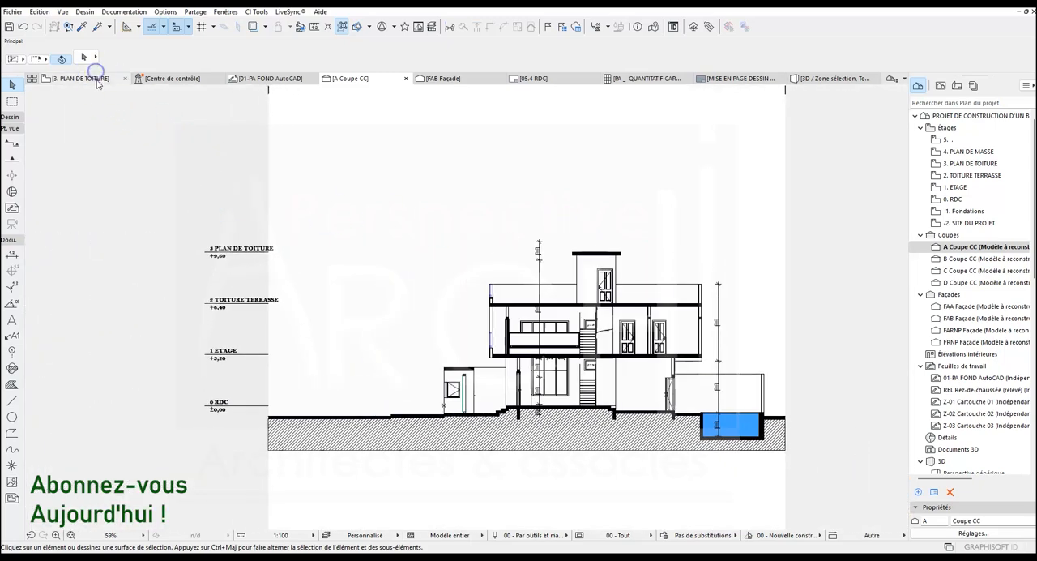
Delete the level dimension inside the small roof rectangle on the 3. PLAN DE TOITURE floor plan
click(81, 79)
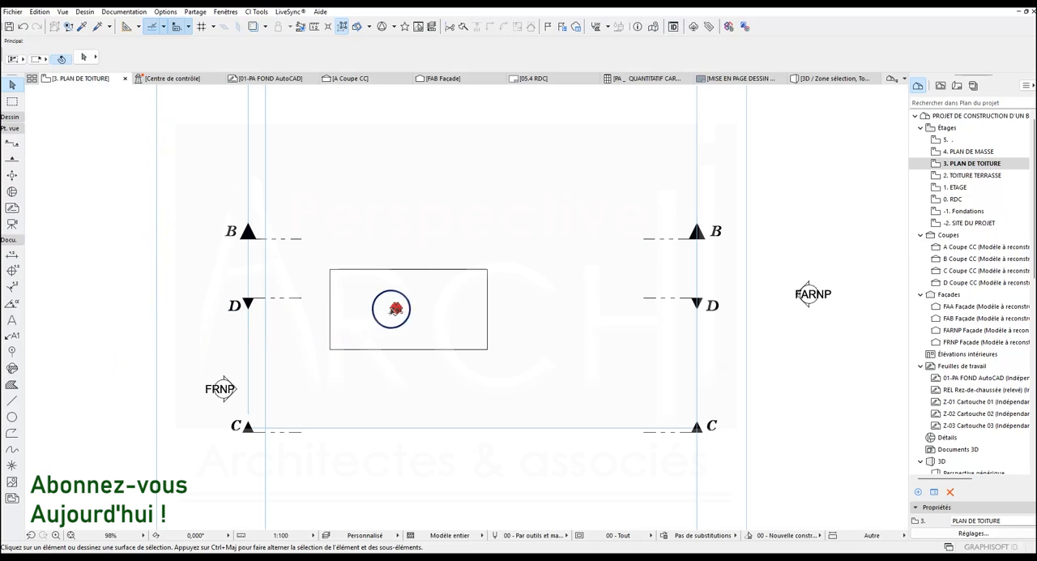
click(397, 313)
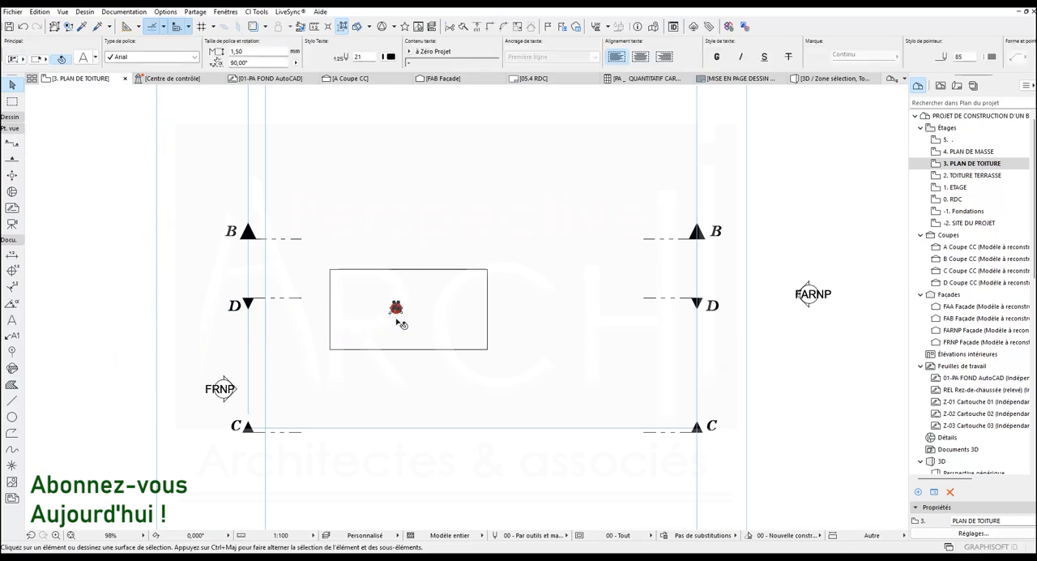
key(Delete)
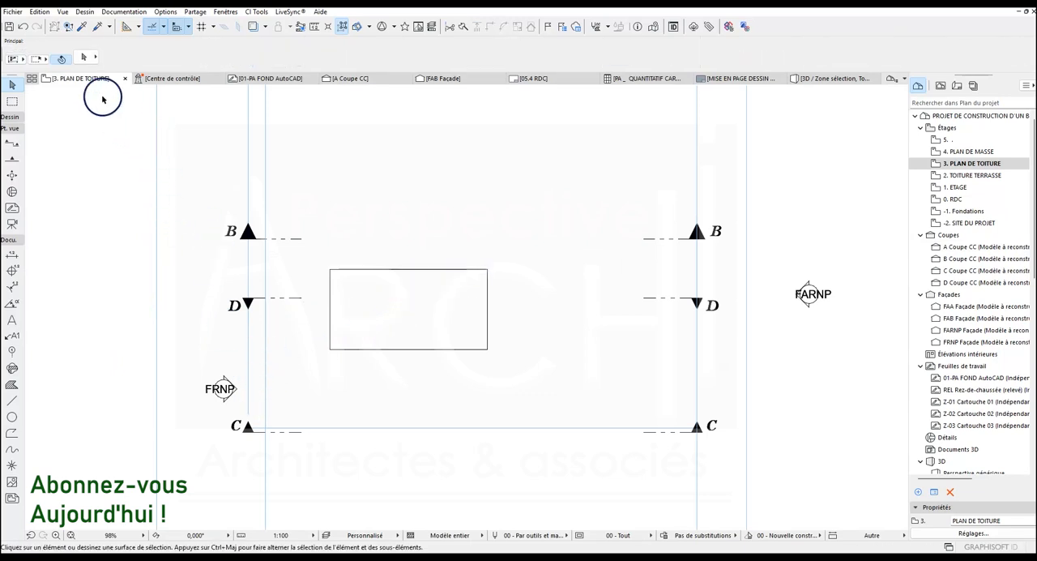